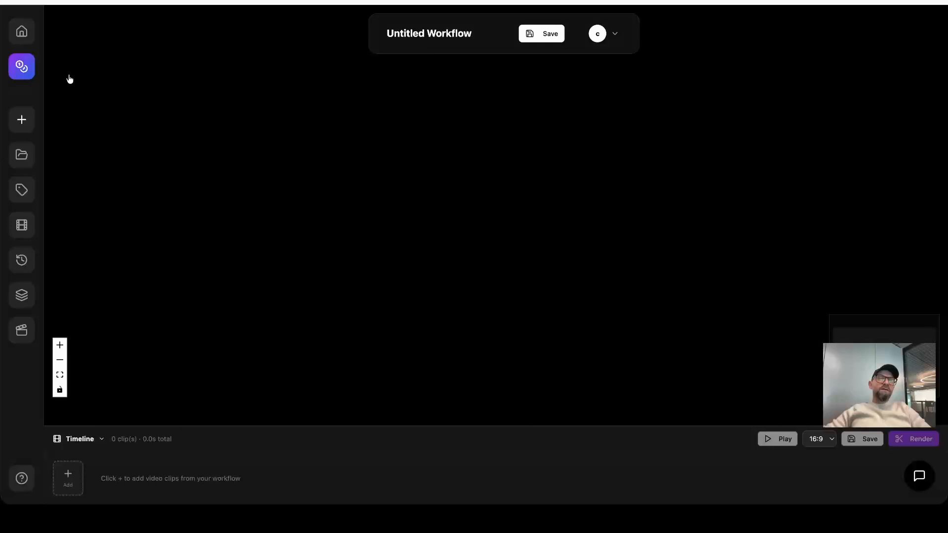
Review the credit packages on offer and the account's available and used credits.
left_click(30, 63)
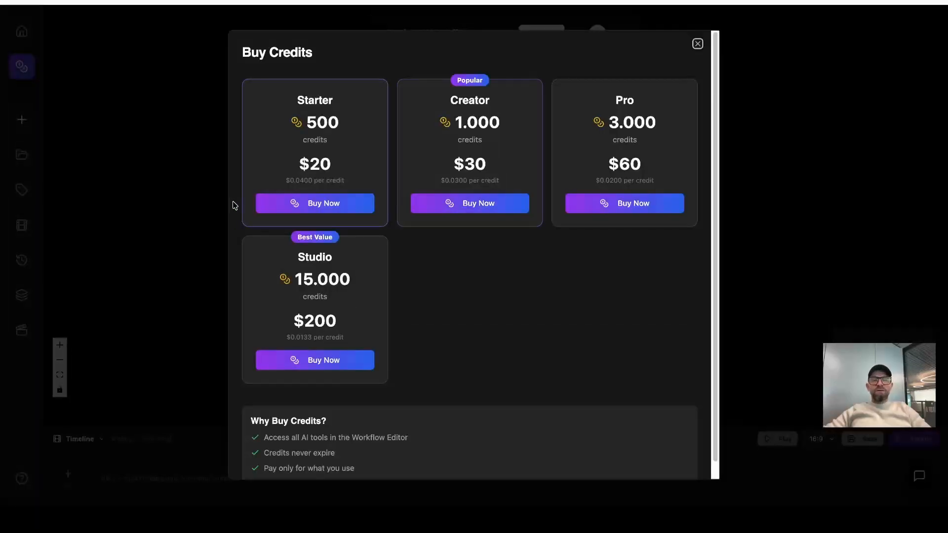
left_click(698, 44)
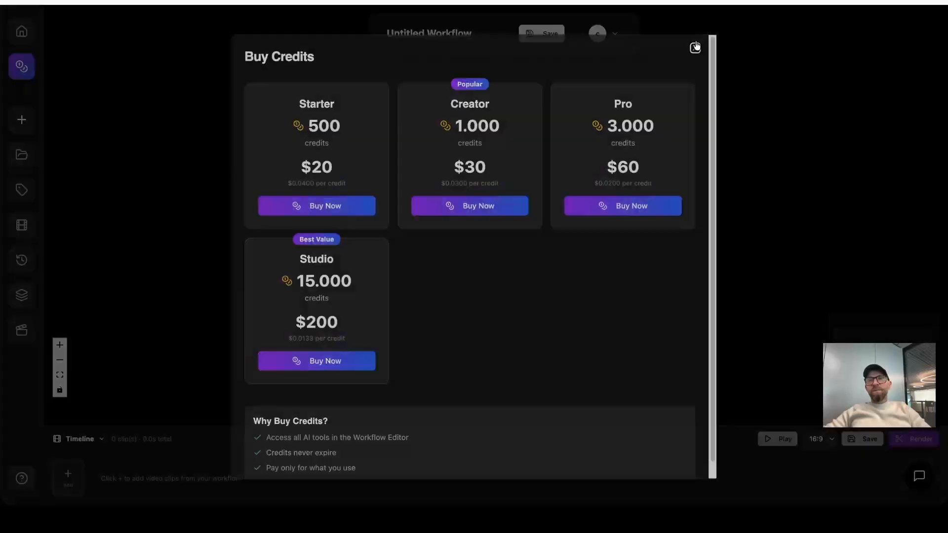
left_click(602, 34)
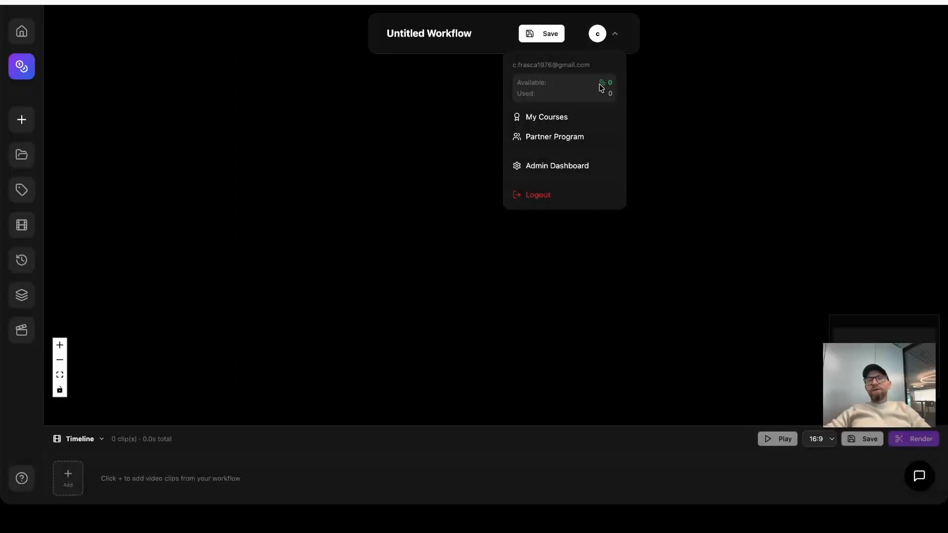
mouse_move(521, 83)
left_mouse_down()
mouse_move(608, 85)
mouse_move(533, 82)
left_mouse_up()
left_click(614, 90)
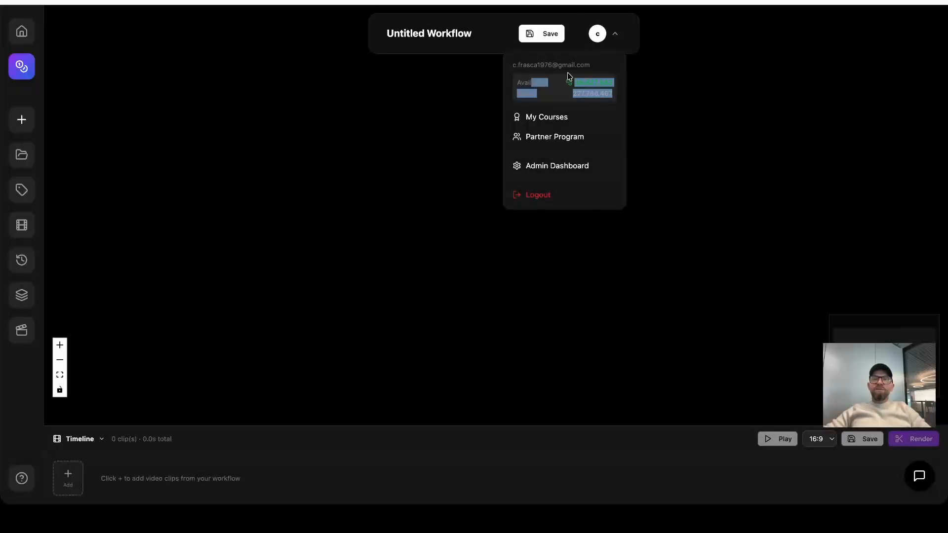
left_click(615, 38)
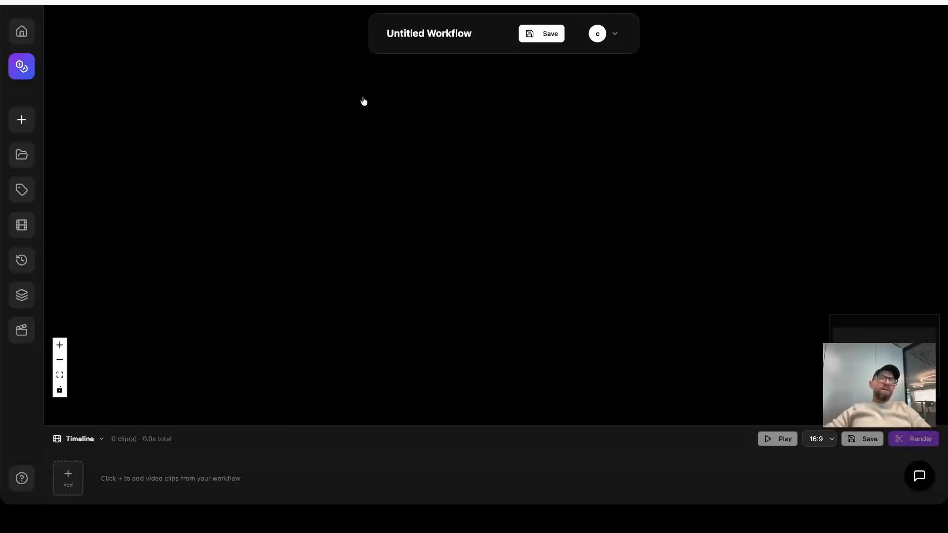
Rename the untitled workflow to "test" and save it.
left_click_drag(477, 34, 350, 32)
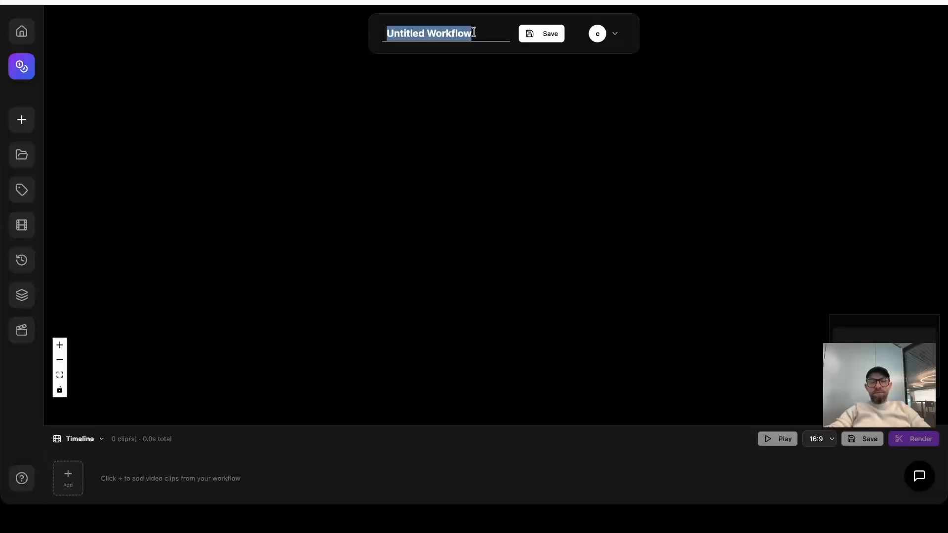
type("test")
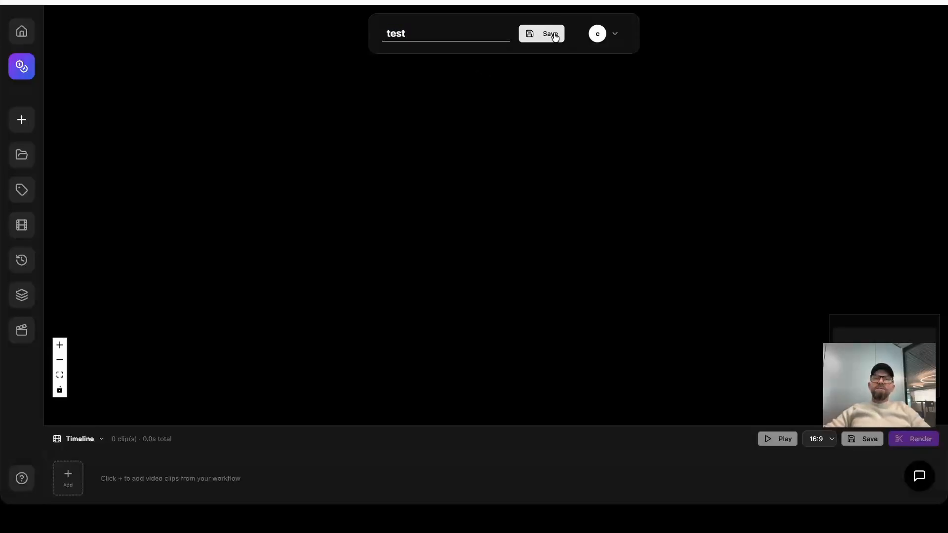
left_click(555, 35)
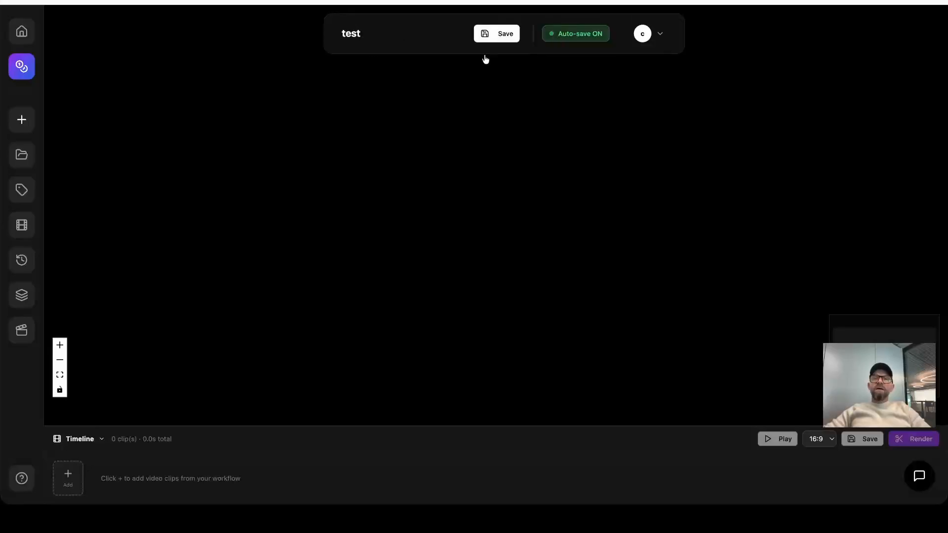
Check the auto-save switch and the workflow name field, and view the list of saved workflows.
left_click(573, 34)
left_click(572, 36)
left_click_drag(361, 33, 316, 33)
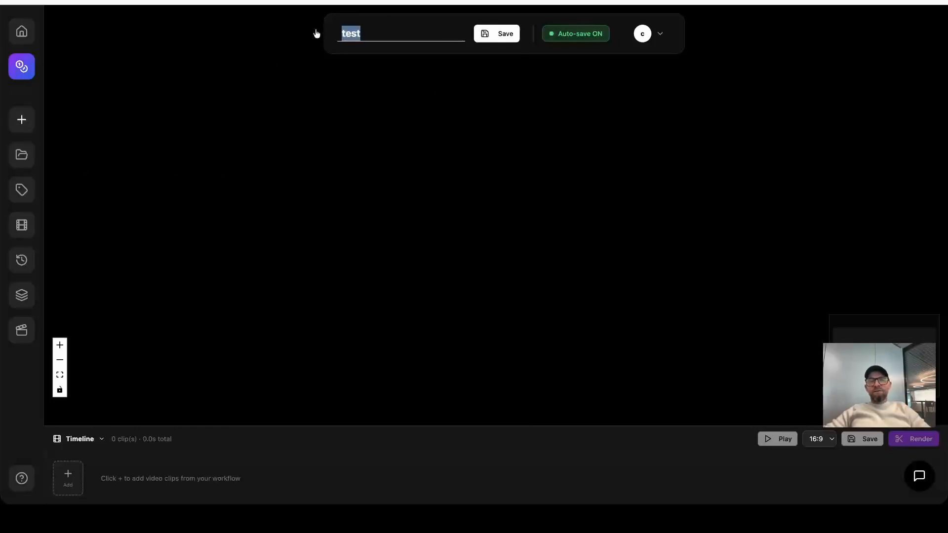
left_click(23, 156)
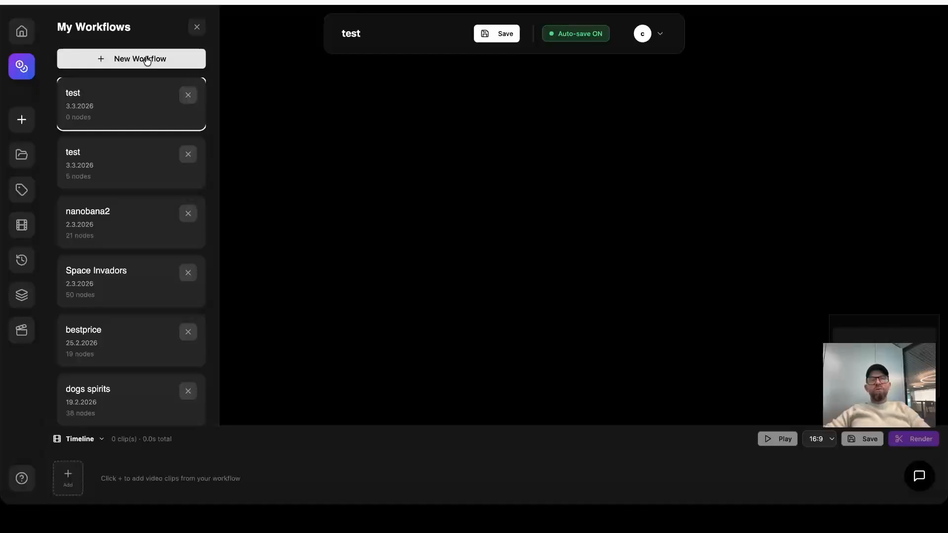
left_click(196, 28)
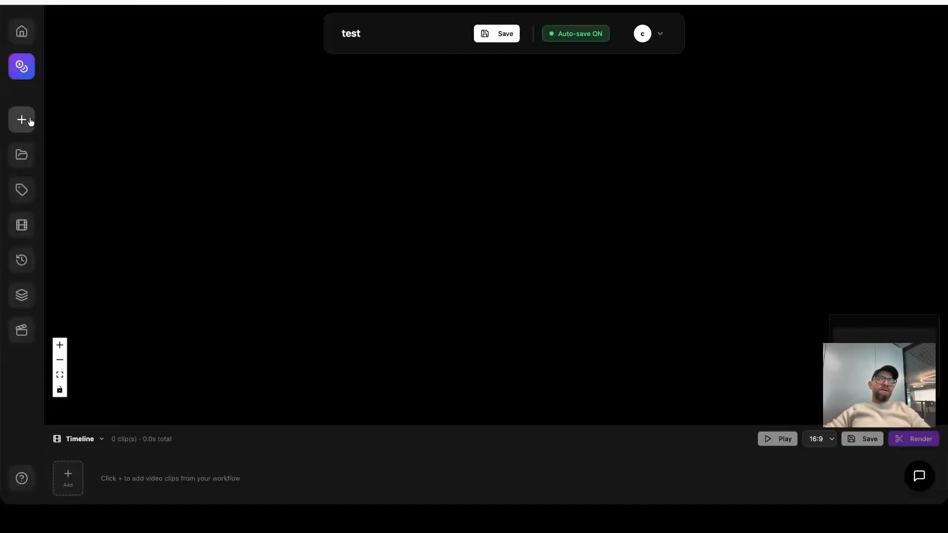
Add a Prompt Input node and place it in the upper-left area of the canvas.
left_click(29, 122)
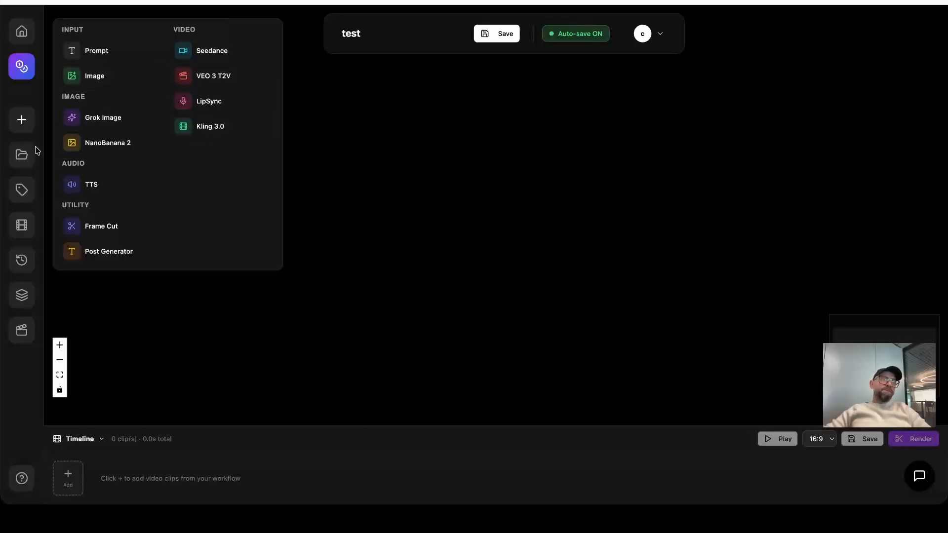
left_click(117, 52)
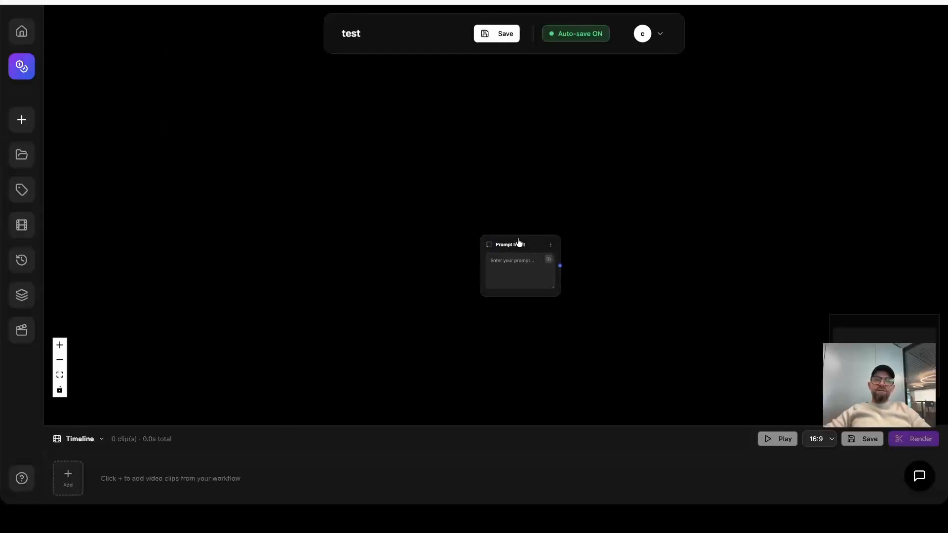
left_click_drag(517, 241, 202, 112)
scroll(271, 125, "up", 3)
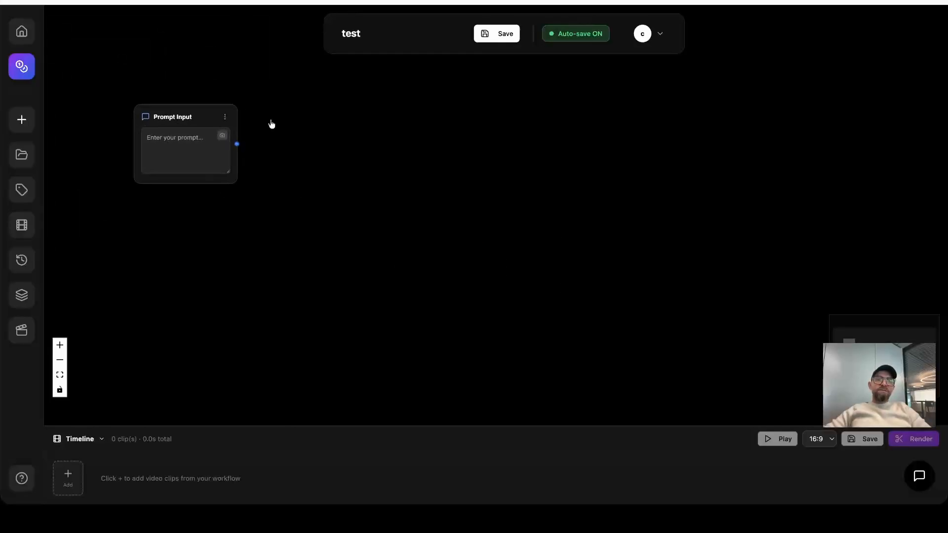
left_click_drag(128, 115, 165, 85)
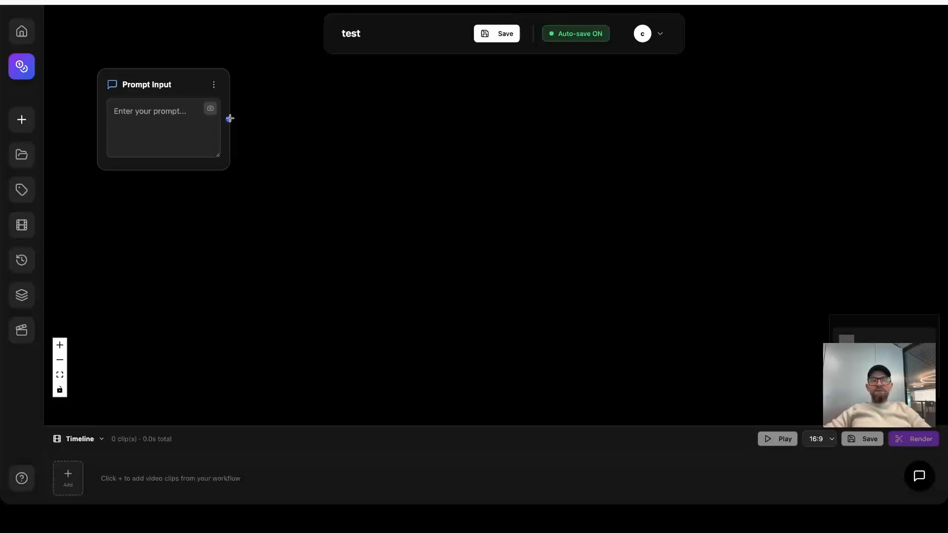
Add a NanoBanana 2 node connected to the Prompt Input's output and set its image references to 3.
left_click_drag(230, 118, 421, 127)
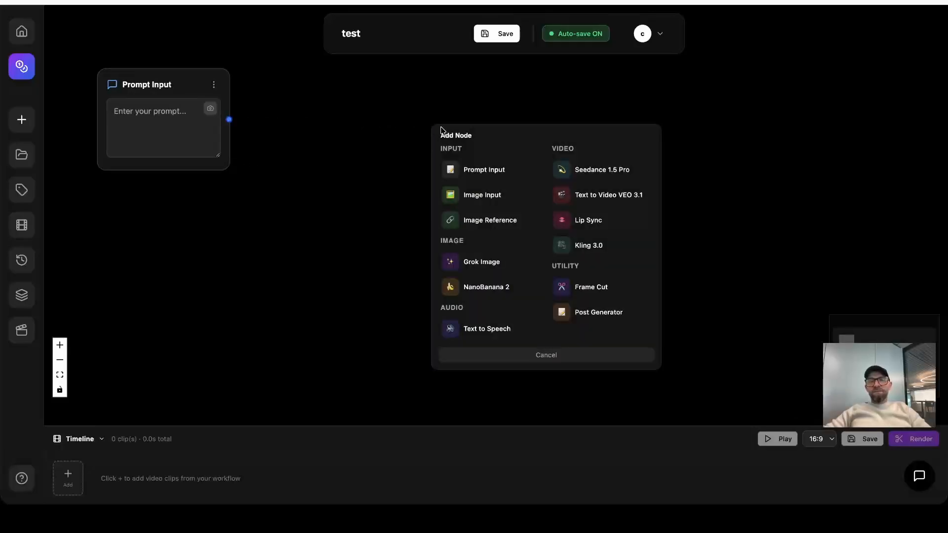
left_click(489, 290)
left_click_drag(534, 141, 474, 147)
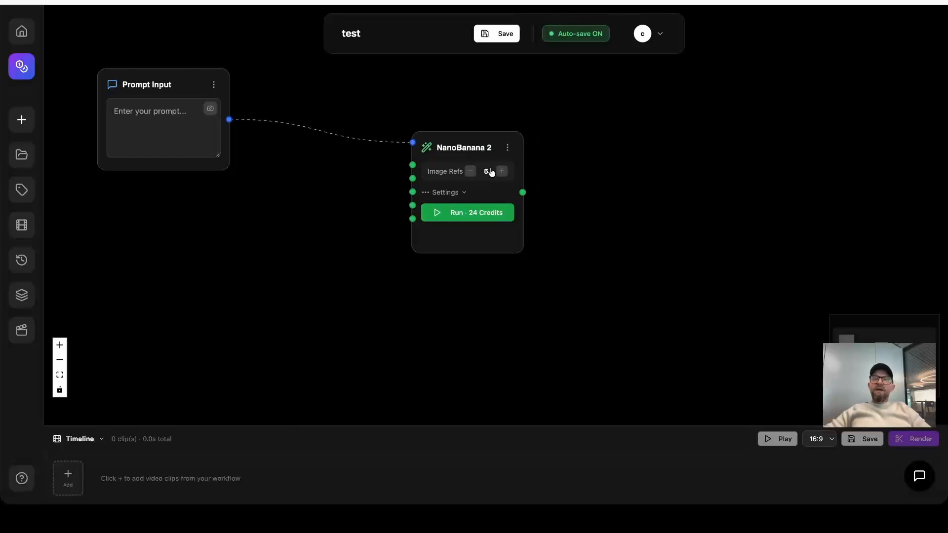
left_click(470, 171)
left_click(470, 172)
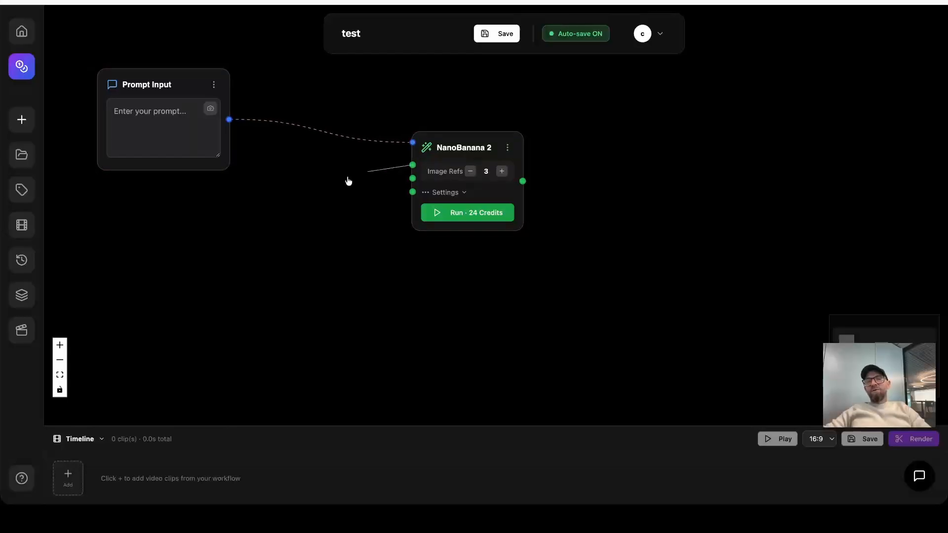
Add an Image Input node connected to NanoBanana 2's first image reference and place it below the Prompt Input node.
left_click_drag(349, 180, 194, 224)
left_click(272, 296)
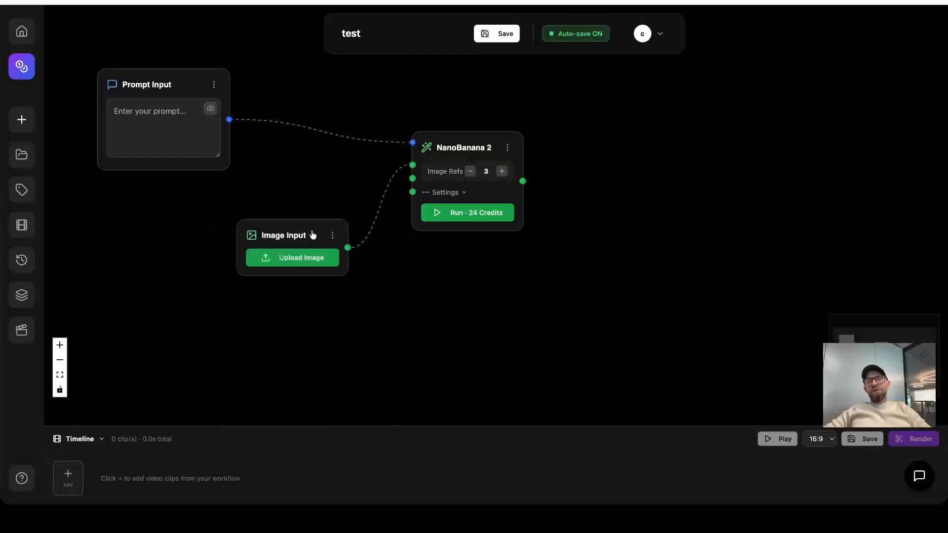
left_click_drag(313, 235, 195, 225)
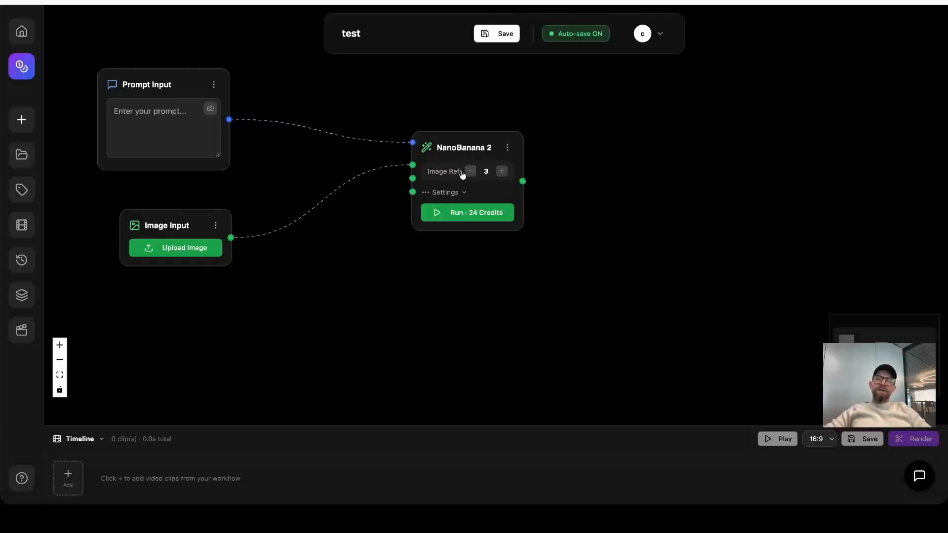
Raise the number of image references on the NanoBanana 2 node to 14.
left_click(501, 172)
left_click(501, 171)
left_click(502, 172)
left_click(501, 172)
left_click(501, 172)
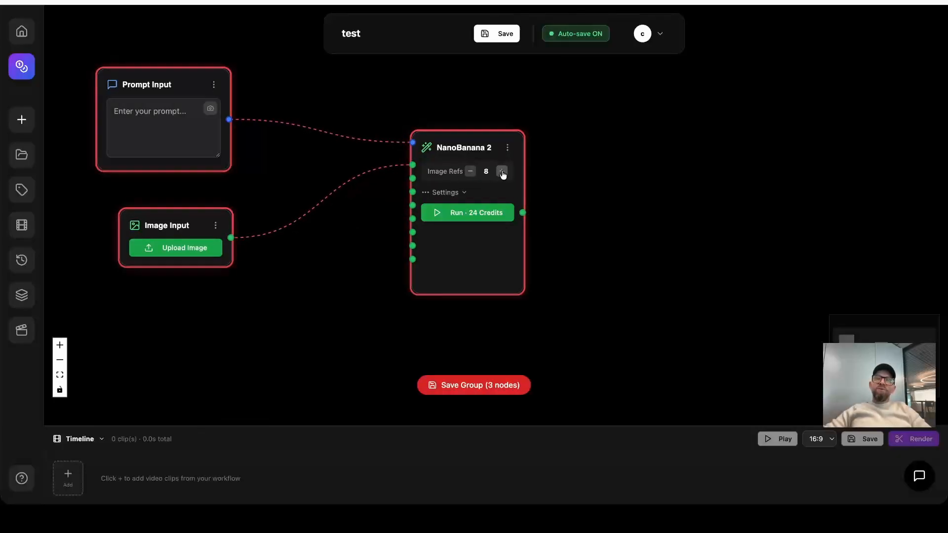
left_click(502, 174)
left_click(503, 174)
left_click(502, 174)
left_click(502, 174)
left_click(502, 174)
left_click(502, 173)
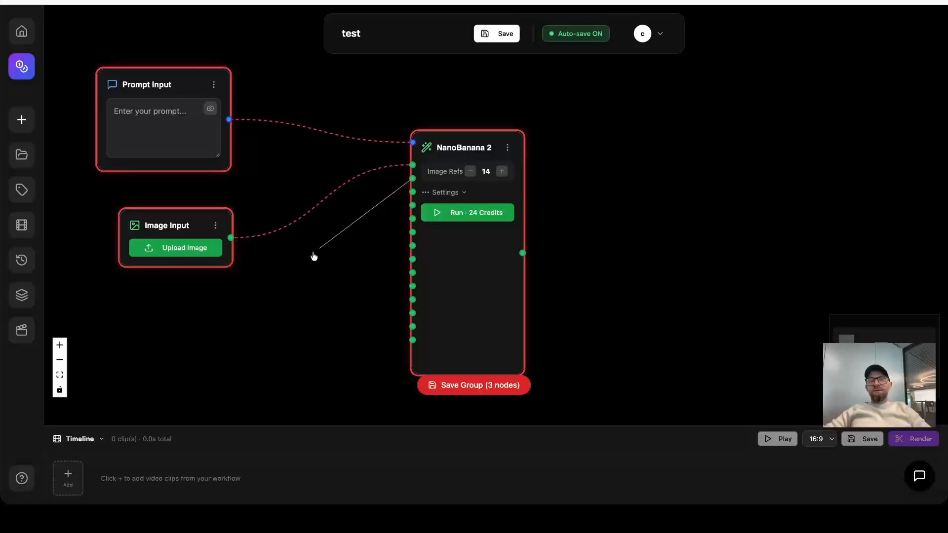
Add another Image Input node connected to NanoBanana 2's second image reference and place it below the first Image Input.
left_click_drag(314, 256, 257, 288)
left_click(292, 351)
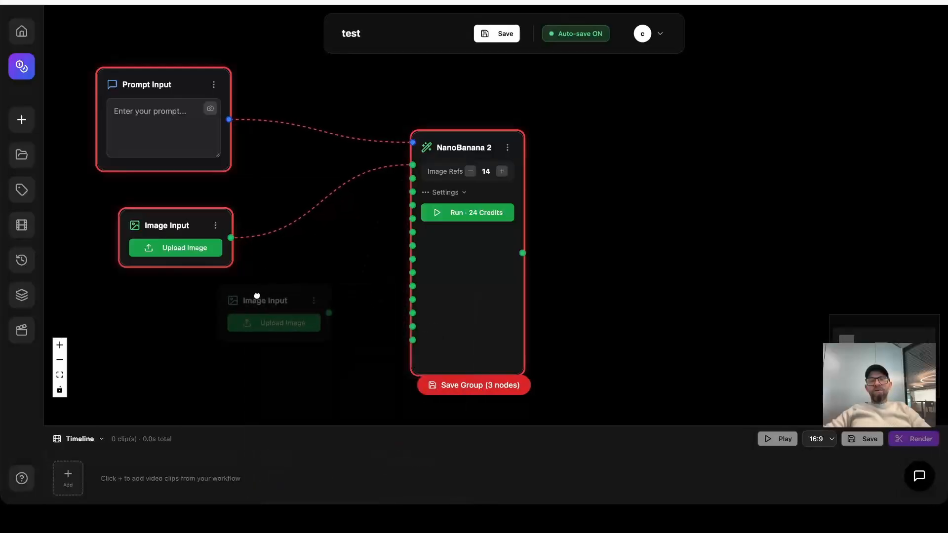
left_click(188, 302)
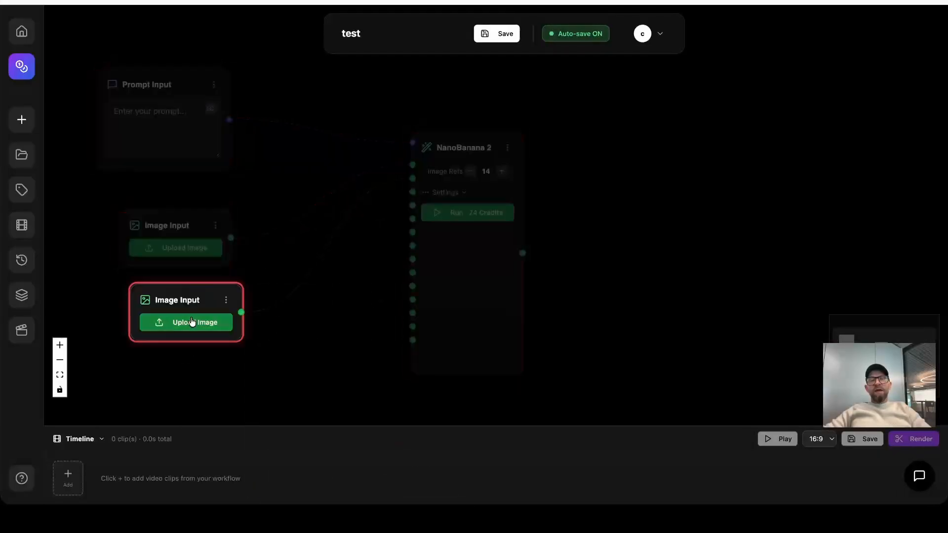
left_click(292, 342)
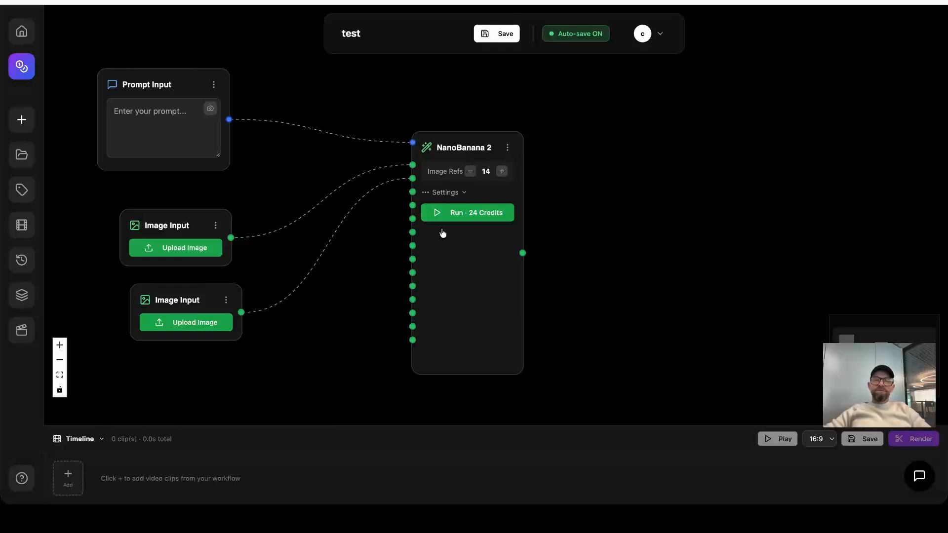
Reduce the number of image references on the NanoBanana 2 node to 2.
left_click(470, 172)
left_click(471, 171)
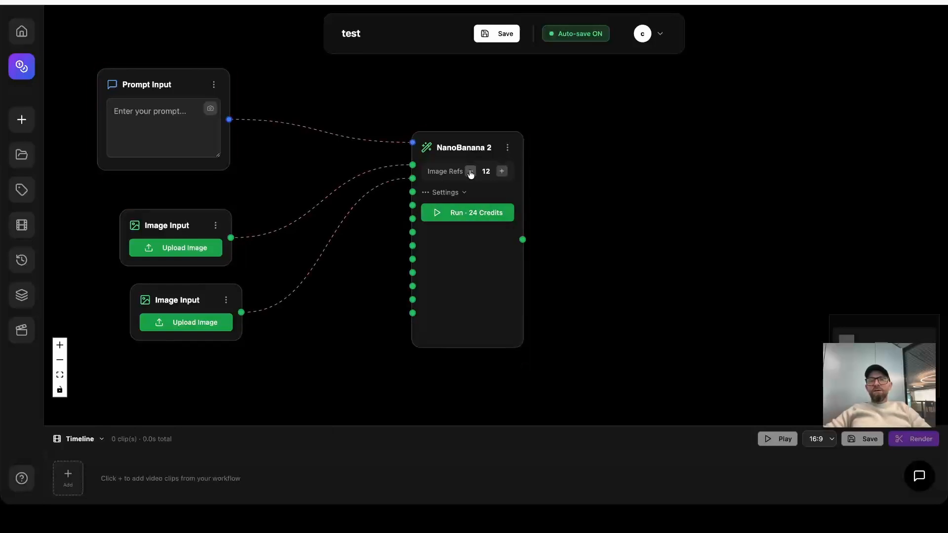
left_click(470, 171)
left_click(470, 172)
left_click(470, 171)
left_click(470, 171)
left_click(471, 171)
left_click(470, 172)
left_click(470, 171)
left_click(470, 171)
left_click(470, 171)
left_click(471, 171)
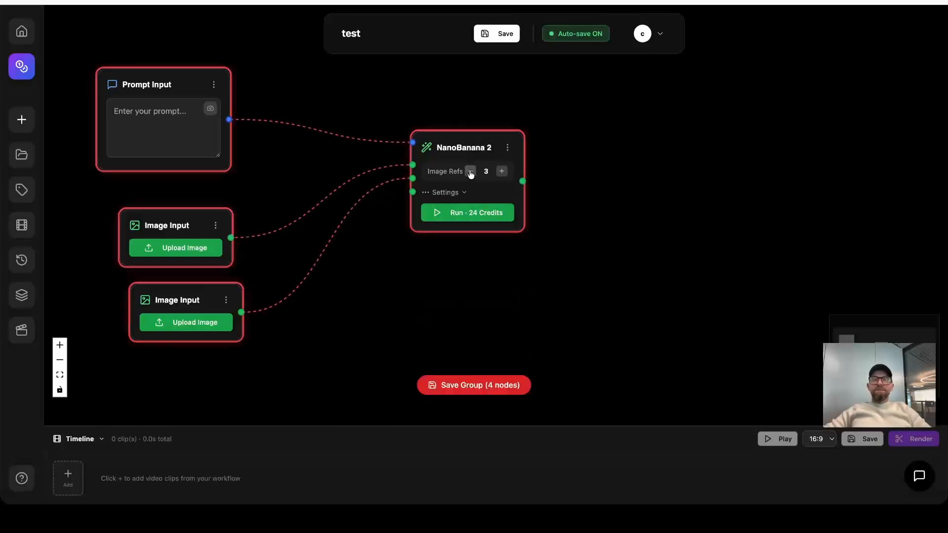
Set the NanoBanana 2 node's resolution to 1K and its aspect ratio to 16:9.
left_click(459, 193)
left_click(438, 226)
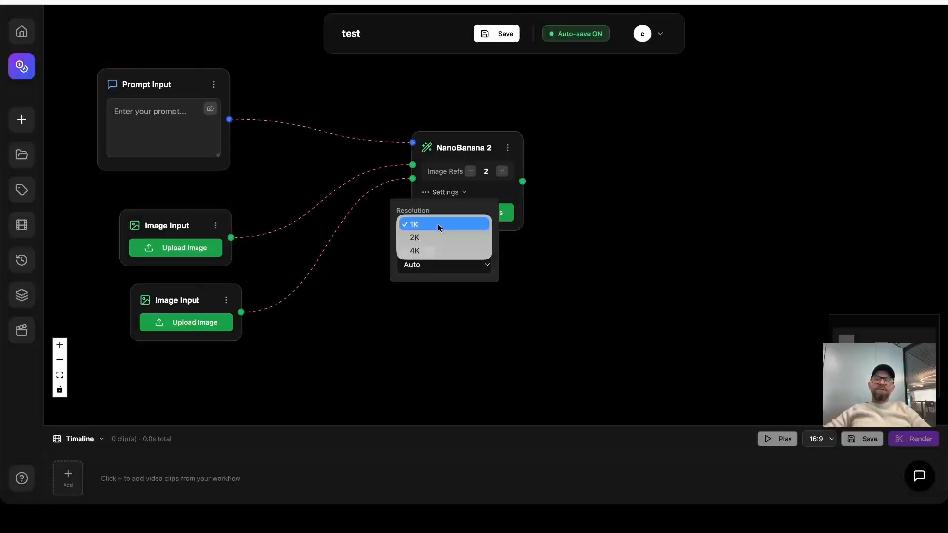
left_click(429, 225)
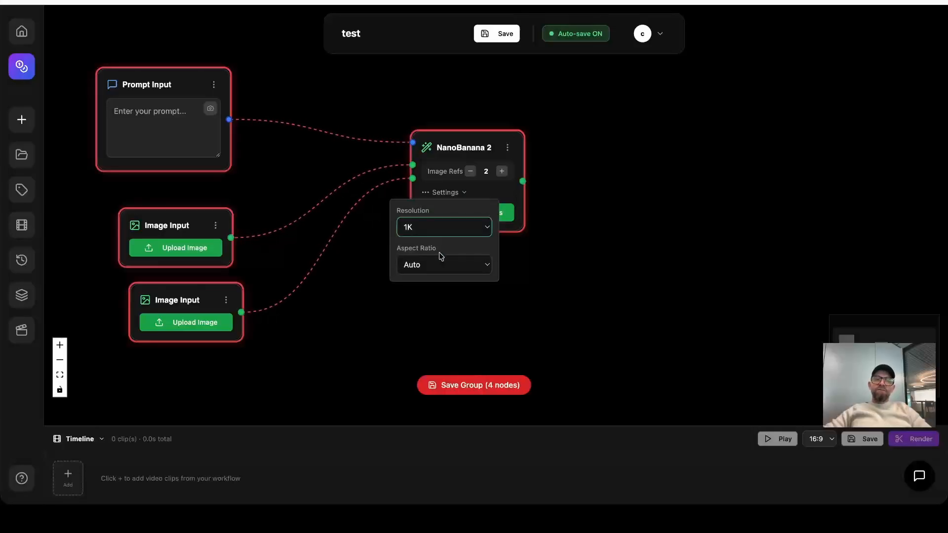
left_click(441, 262)
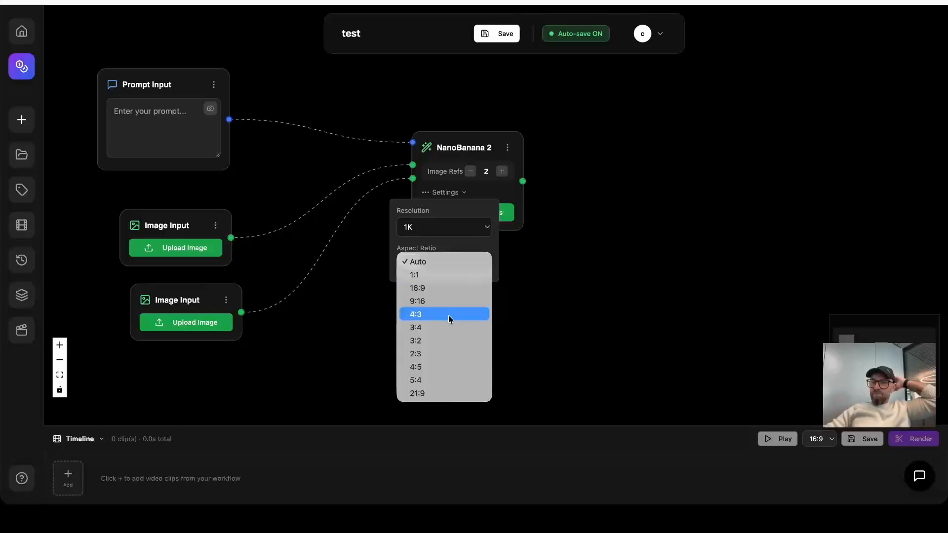
left_click(440, 291)
key("ctrl+a")
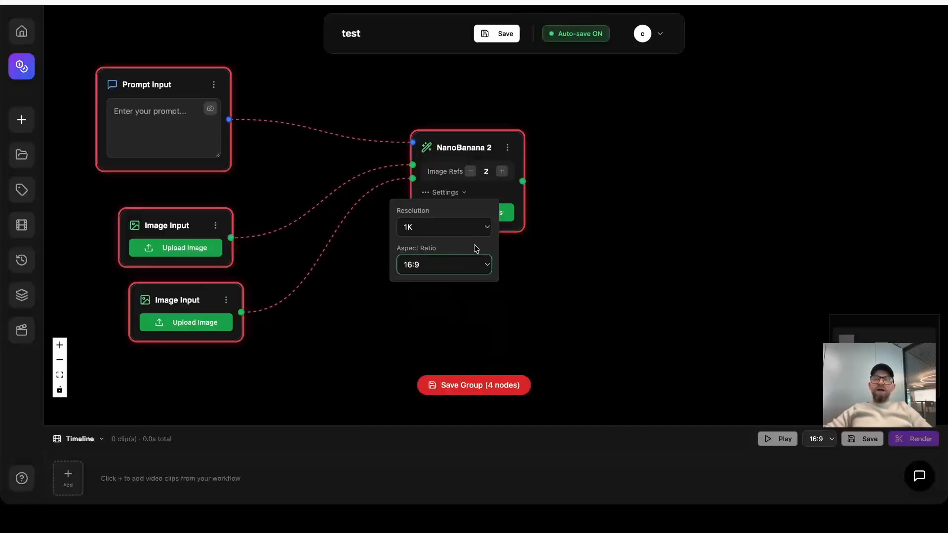
Open the NanoBanana 2 node's options, move the node slightly lower, and align both Image Input nodes beneath the Prompt Input.
left_click(507, 148)
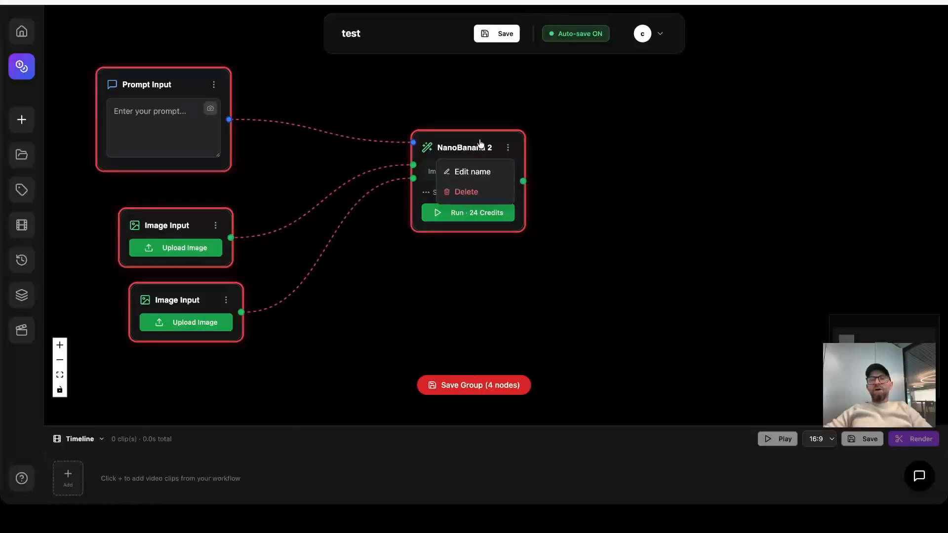
left_click_drag(478, 144, 465, 172)
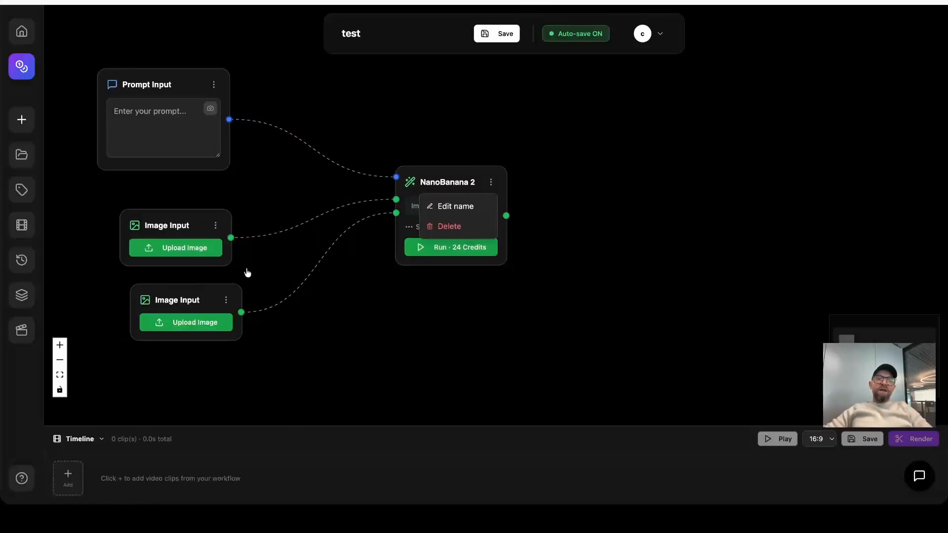
left_click_drag(179, 293, 162, 291)
left_click_drag(154, 227, 137, 215)
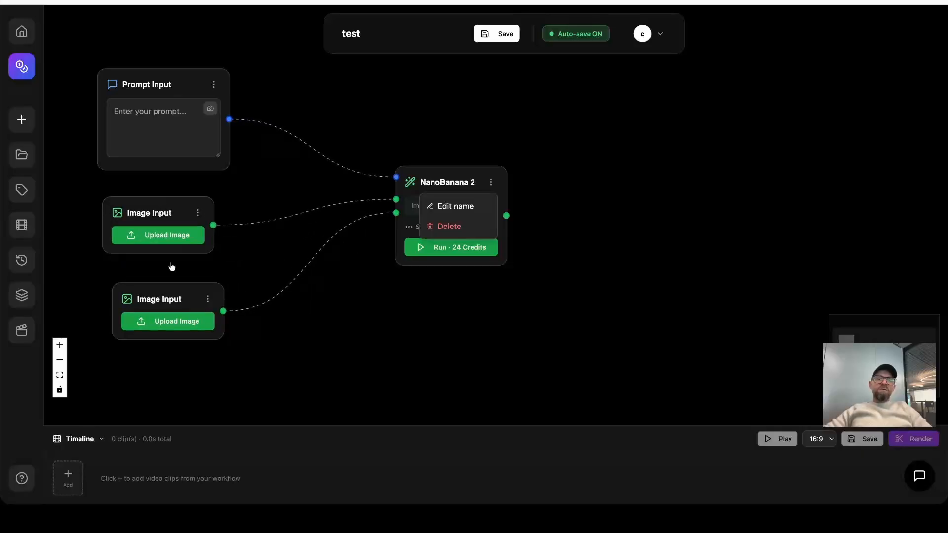
left_click_drag(161, 285, 149, 281)
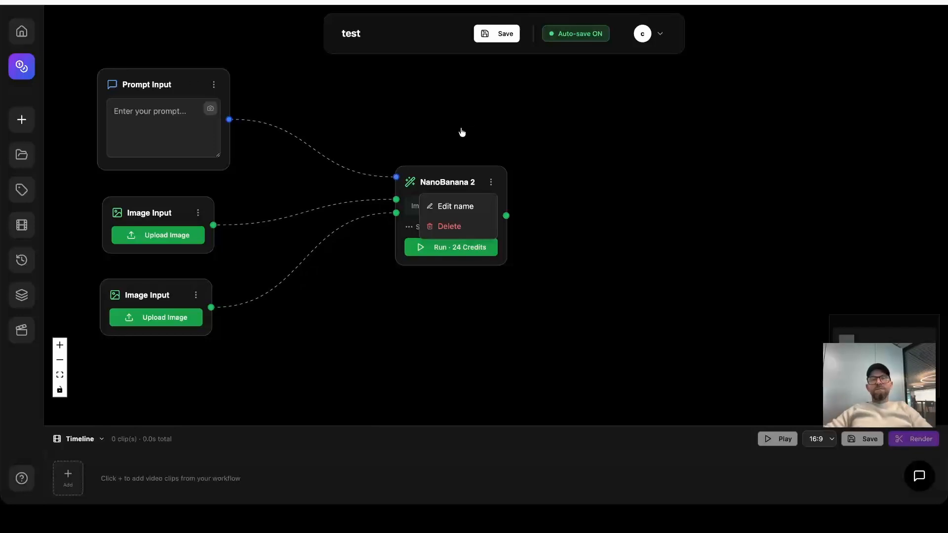
Select all nodes on the canvas and clear the selection.
key("ctrl+a")
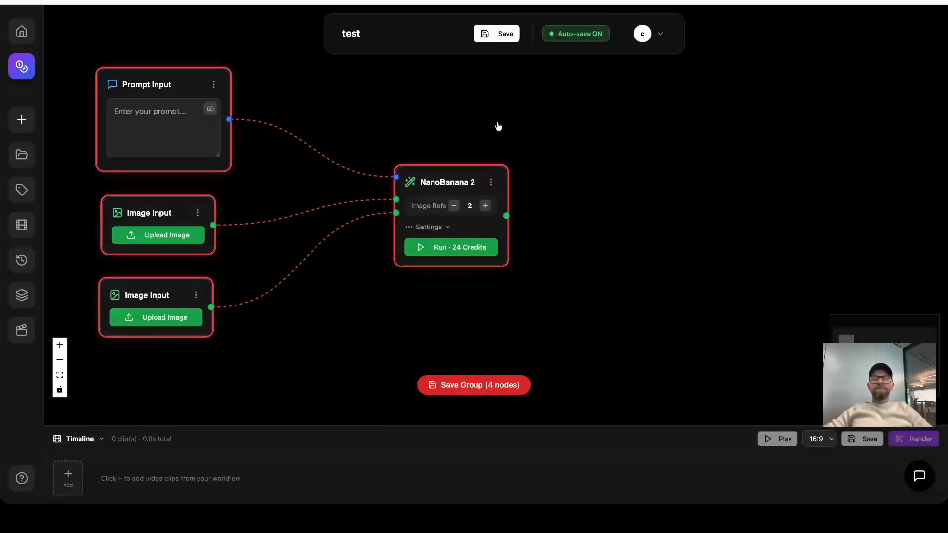
key("Escape")
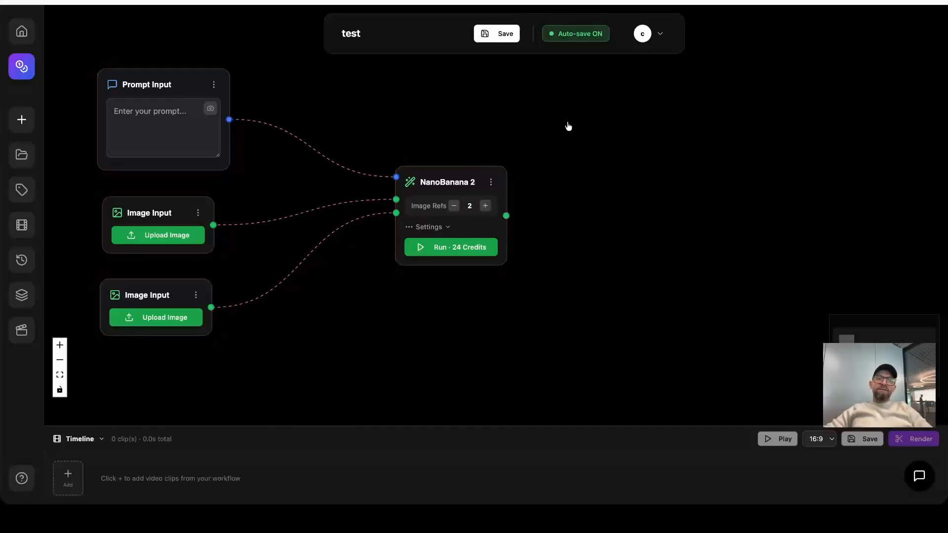
key("ctrl+a")
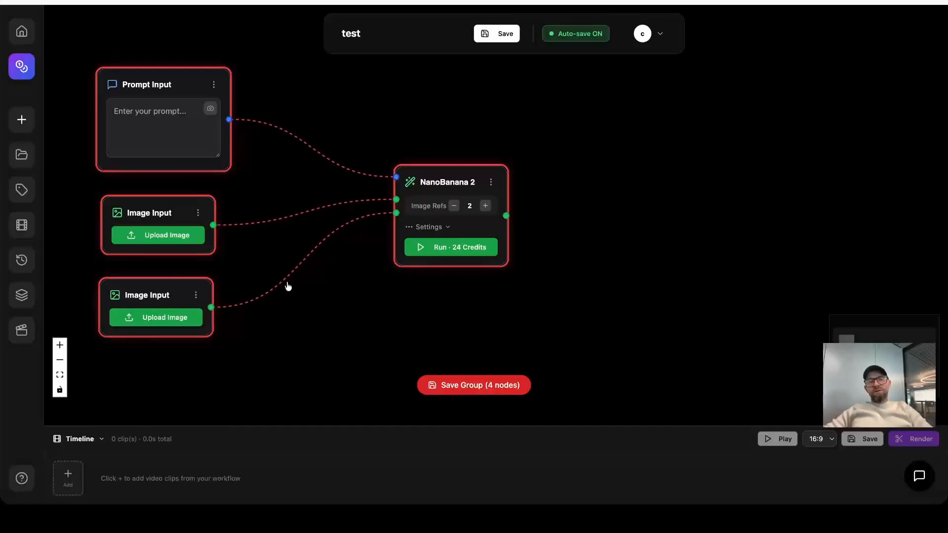
left_click(562, 125)
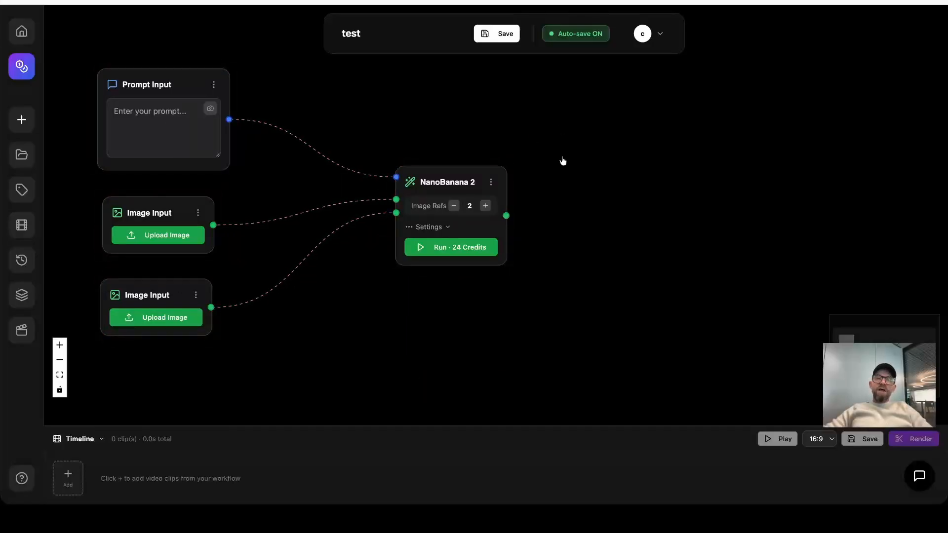
Select the Prompt Input, upper Image Input and NanoBanana 2 nodes as a group and move them right, leaving the lower Image Input in place.
left_click_drag(754, 275, 75, 75)
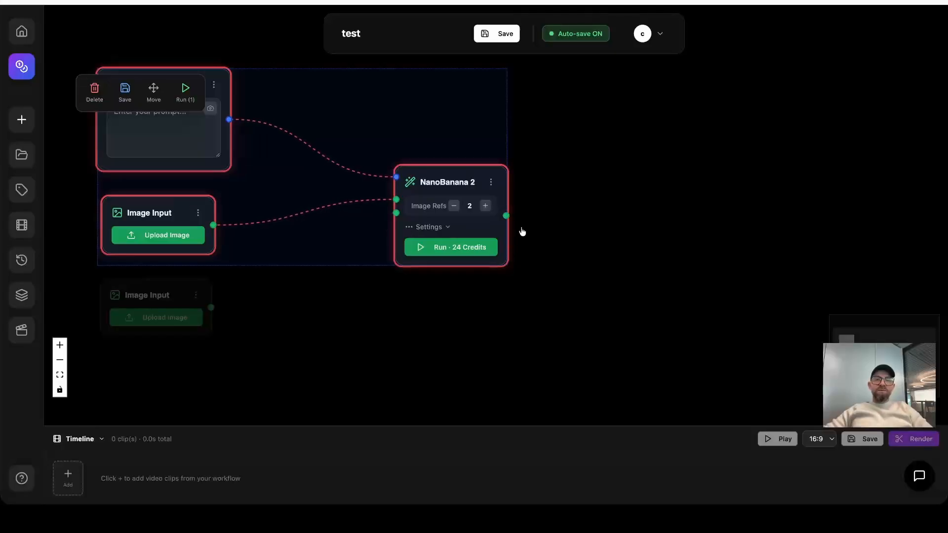
left_click(576, 148)
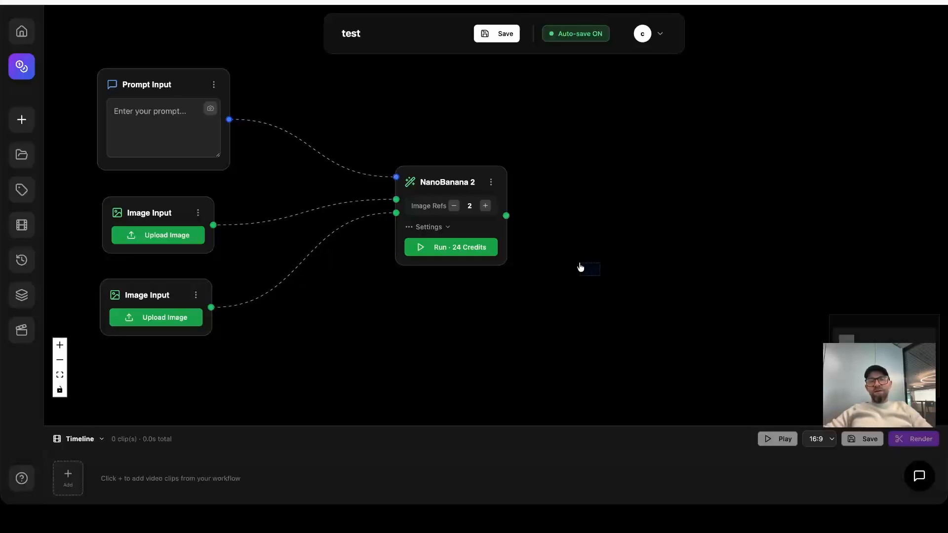
left_click_drag(570, 256, 87, 65)
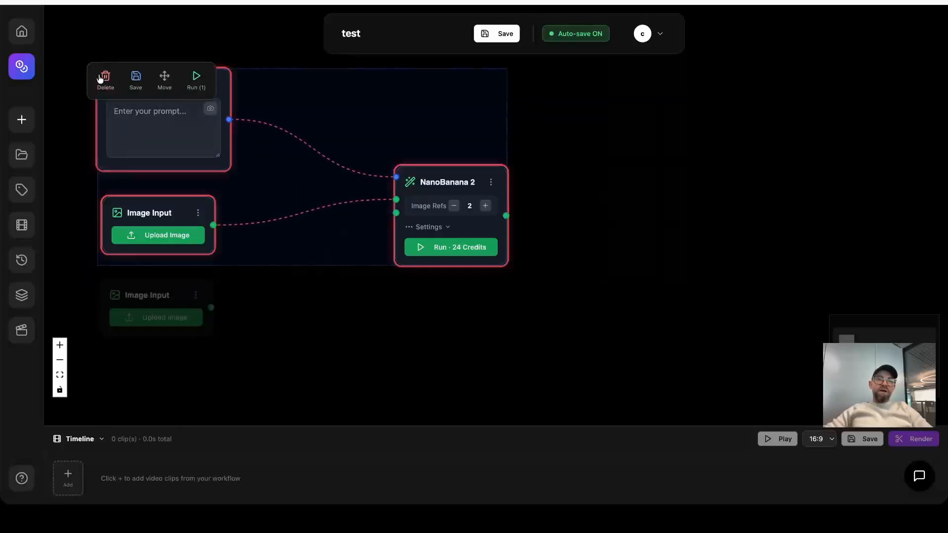
left_click(165, 79)
left_click_drag(168, 86, 397, 93)
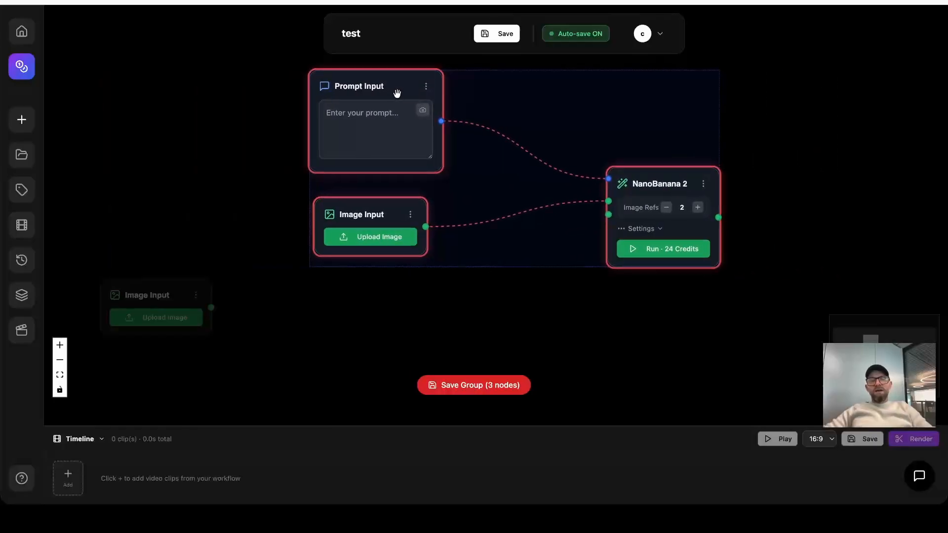
left_click(174, 298)
left_click(294, 338)
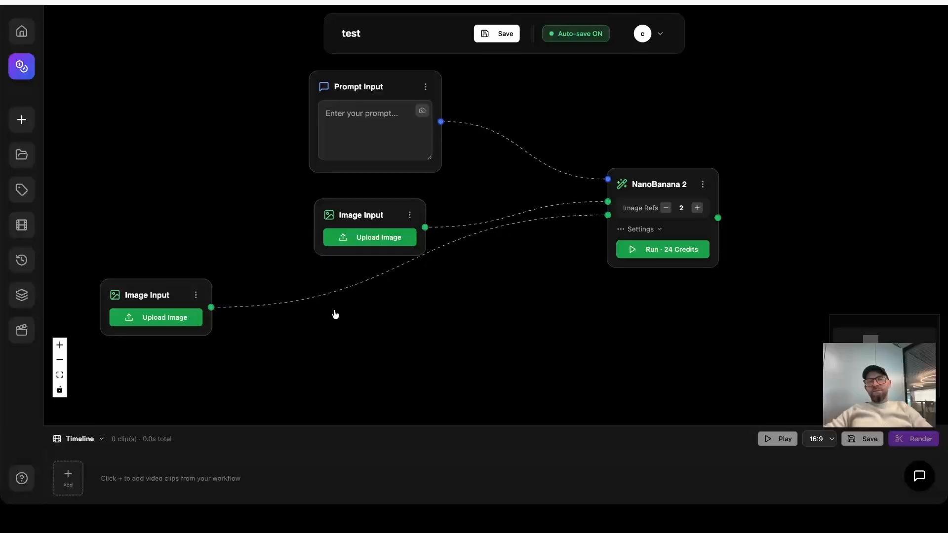
Move the three grouped nodes back left above the lower Image Input, and box-select all four nodes before clearing the selection.
left_click_drag(857, 232, 200, 87)
left_click(464, 119)
left_click(601, 169)
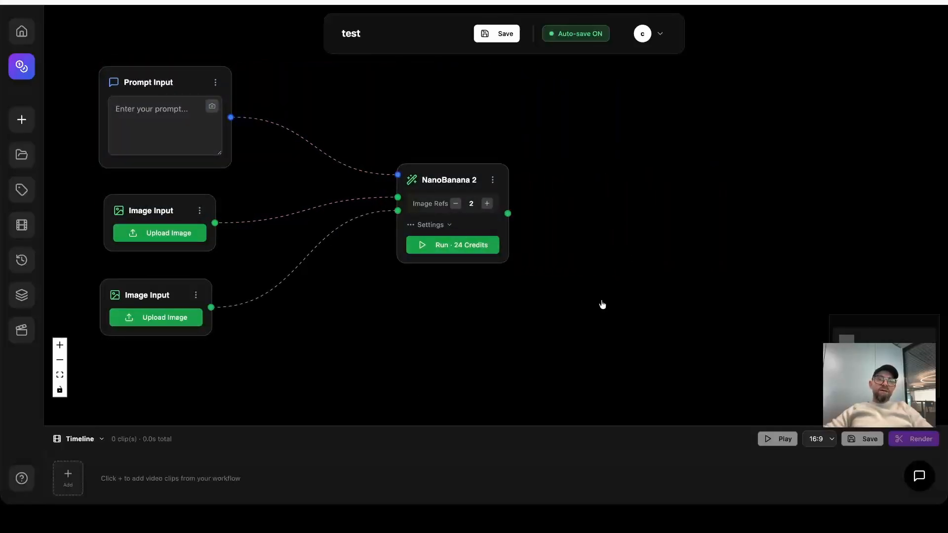
left_click_drag(601, 318, 168, 121)
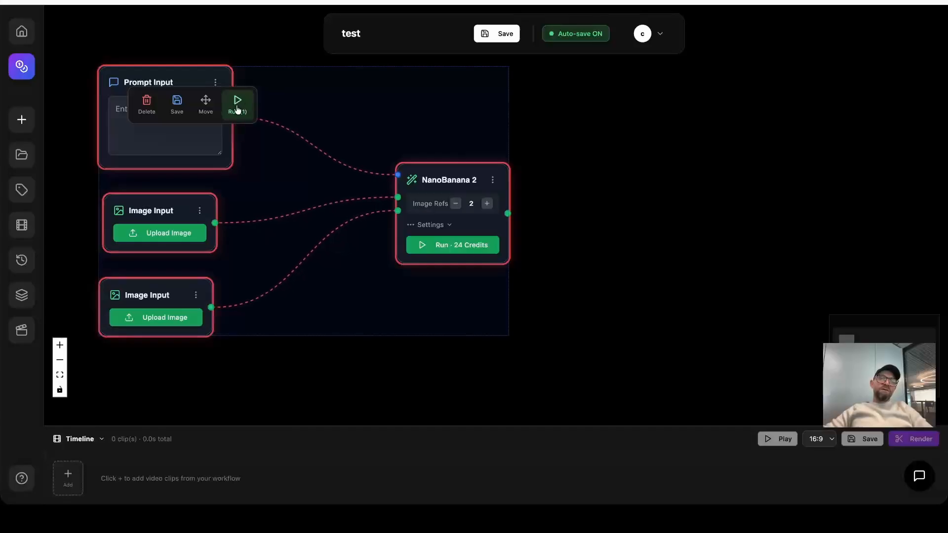
left_click(567, 193)
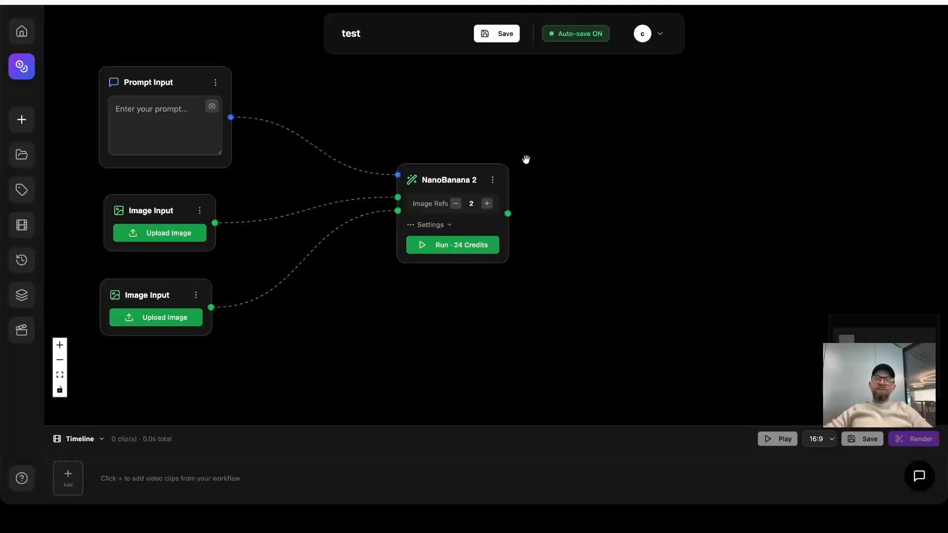
Clear the stray content in the Prompt Input node and enter the prompt "Make a house into a house".
left_click_drag(526, 159, 778, 180)
left_click_drag(410, 143, 257, 119)
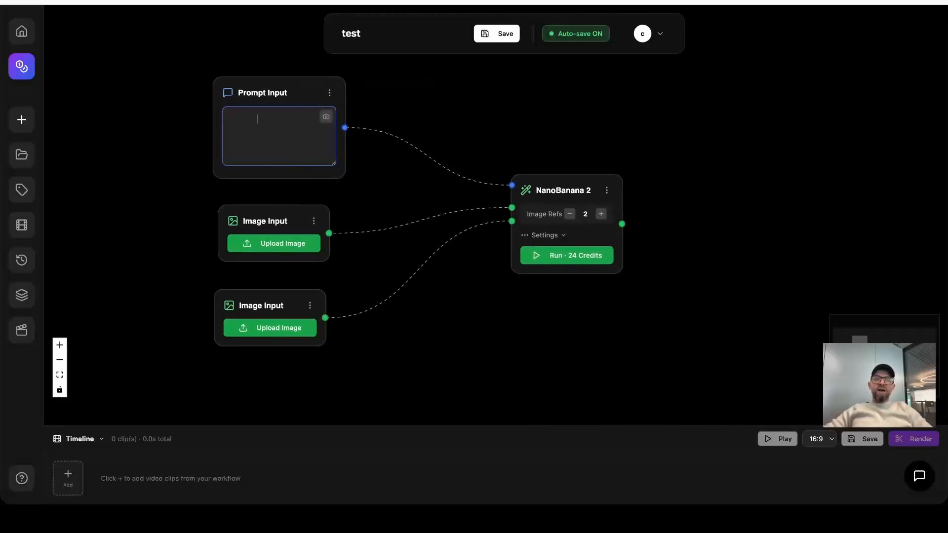
left_click(641, 165)
left_click(310, 127)
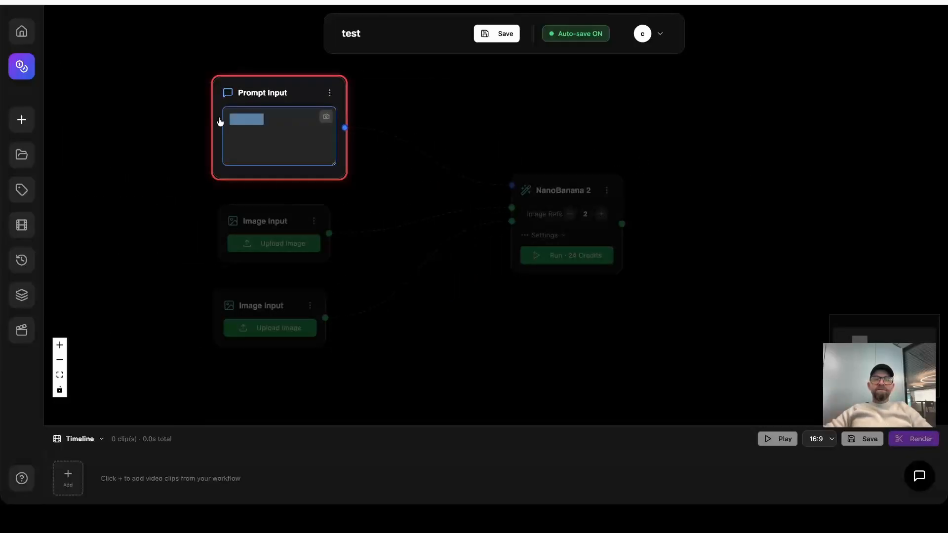
key("BackSpace")
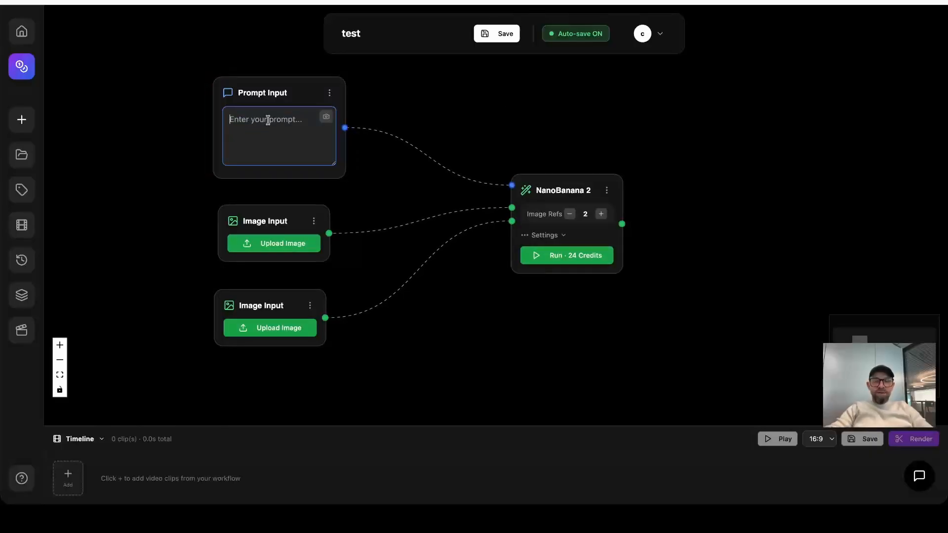
type("Make a")
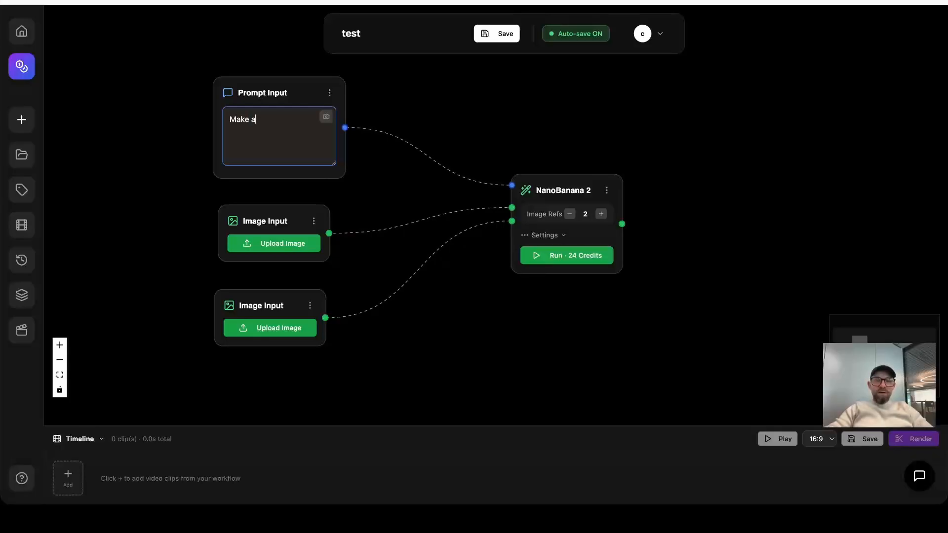
type(" house into a house")
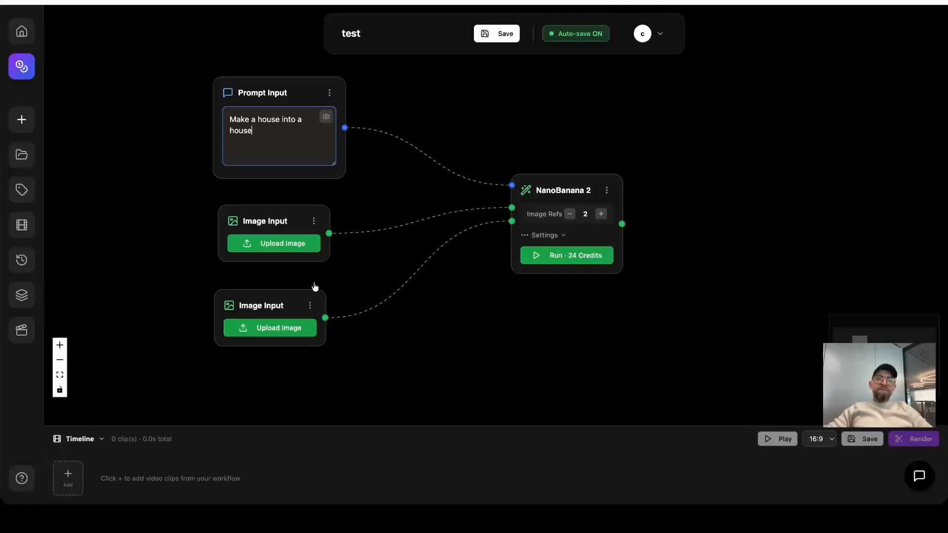
Disconnect both Image Input nodes from NanoBanana 2 and move the NanoBanana 2 node closer to the input nodes.
left_click(440, 217)
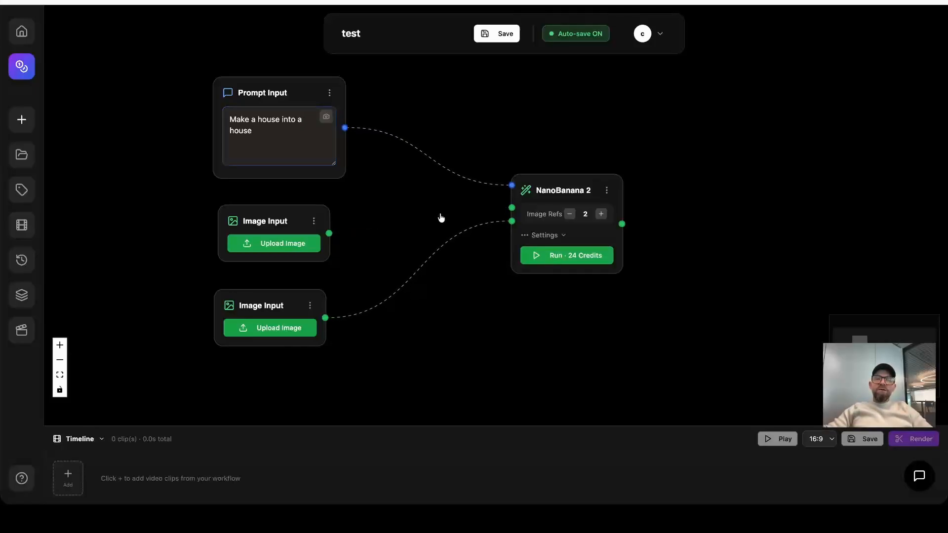
left_click(443, 243)
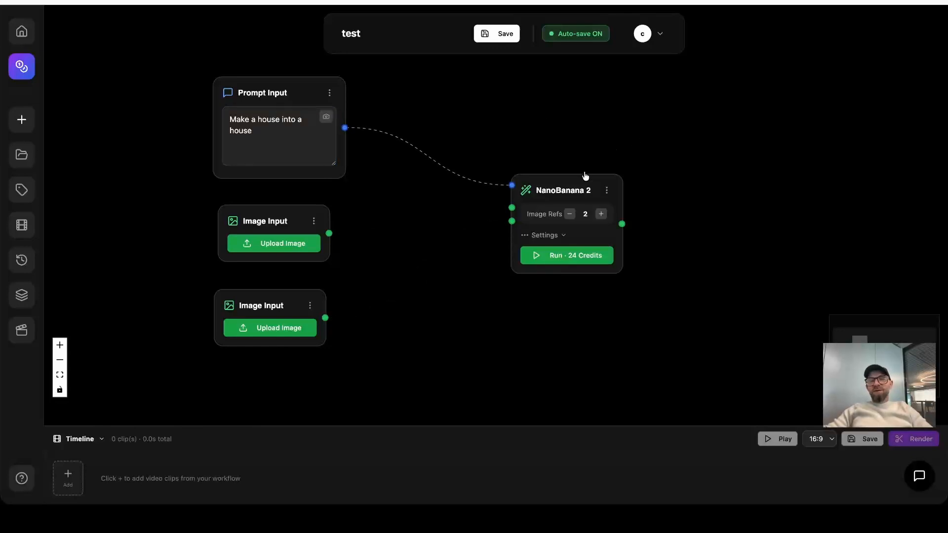
left_click_drag(585, 176, 541, 173)
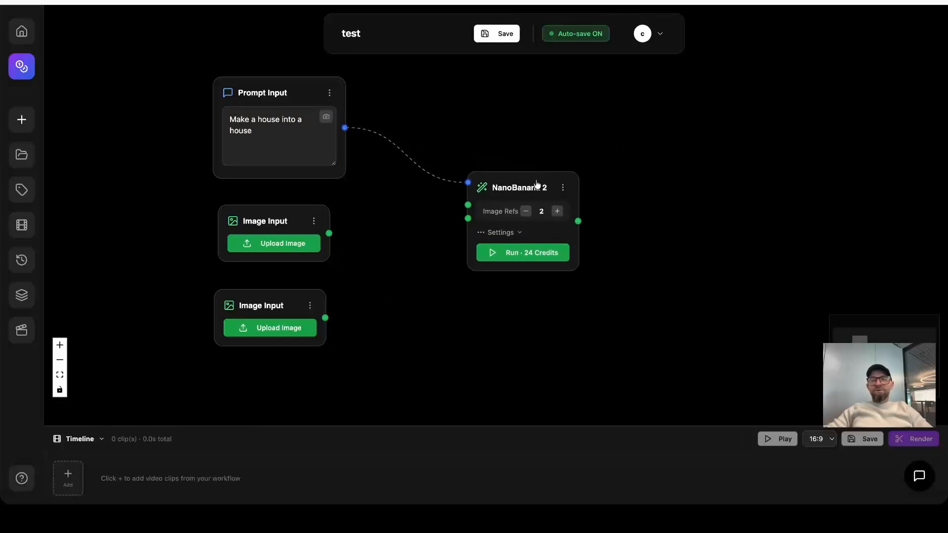
Run the NanoBanana 2 node to generate the image, view the result enlarged, and close the preview.
left_click(528, 254)
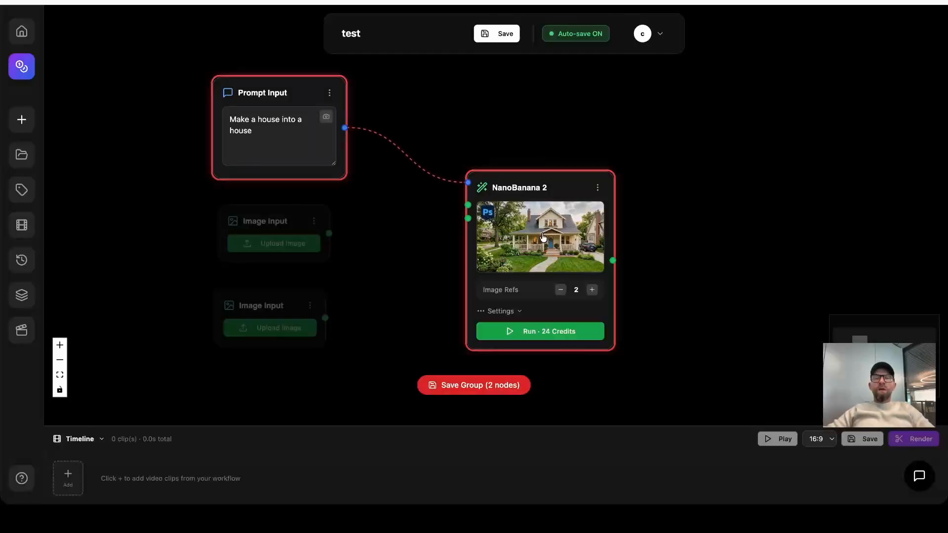
left_click(570, 228)
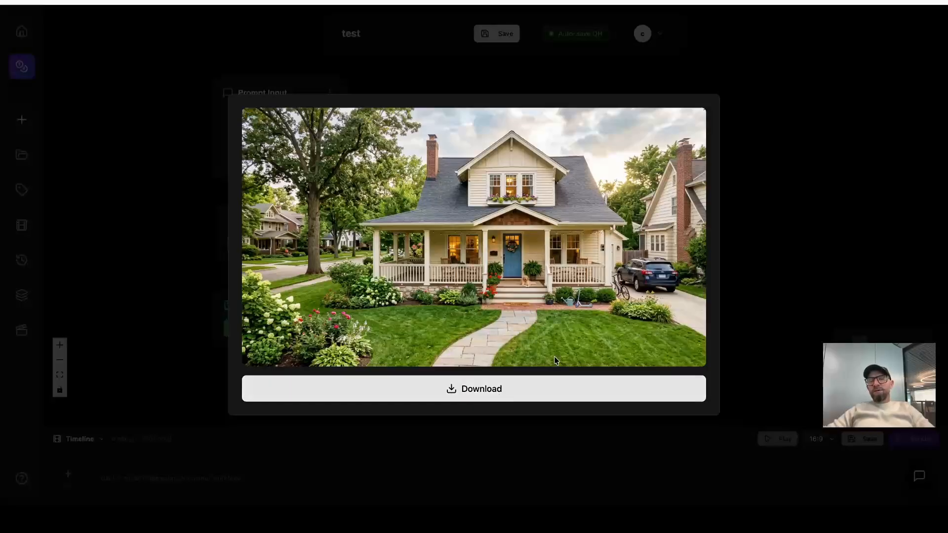
left_click(758, 253)
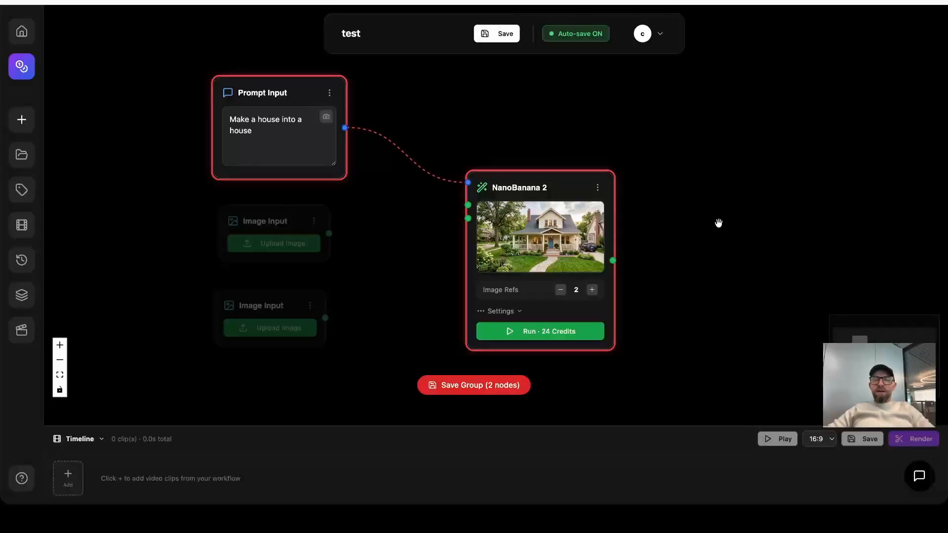
left_click_drag(722, 224, 593, 205)
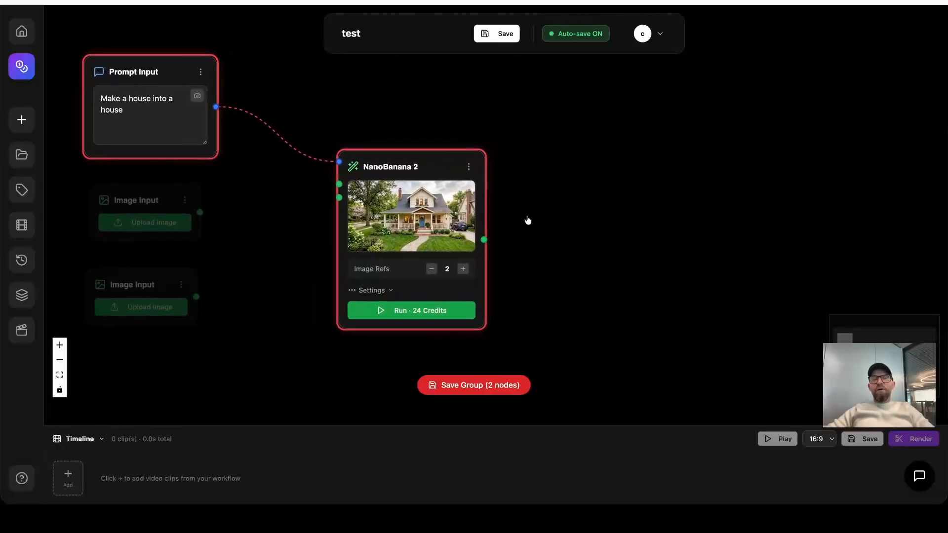
scroll(526, 223, "up", 3)
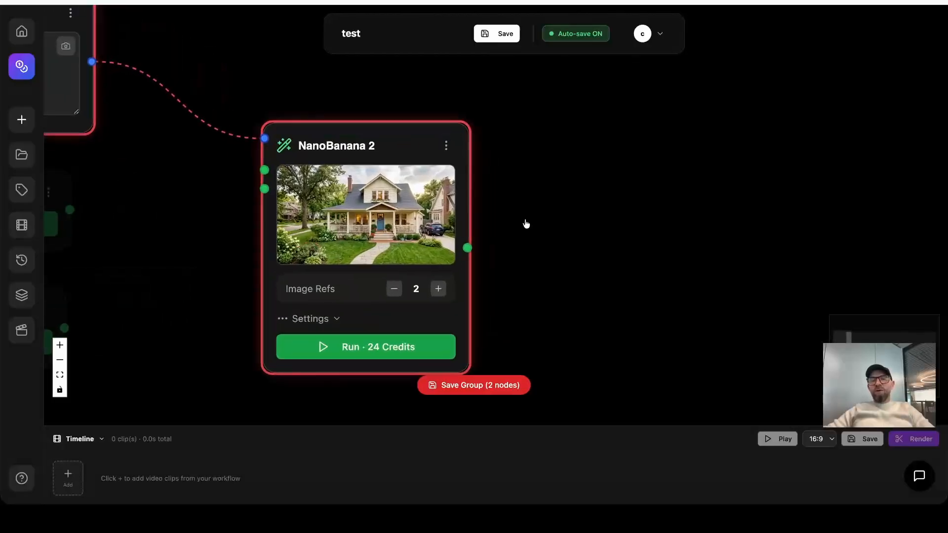
scroll(527, 224, "down", 7)
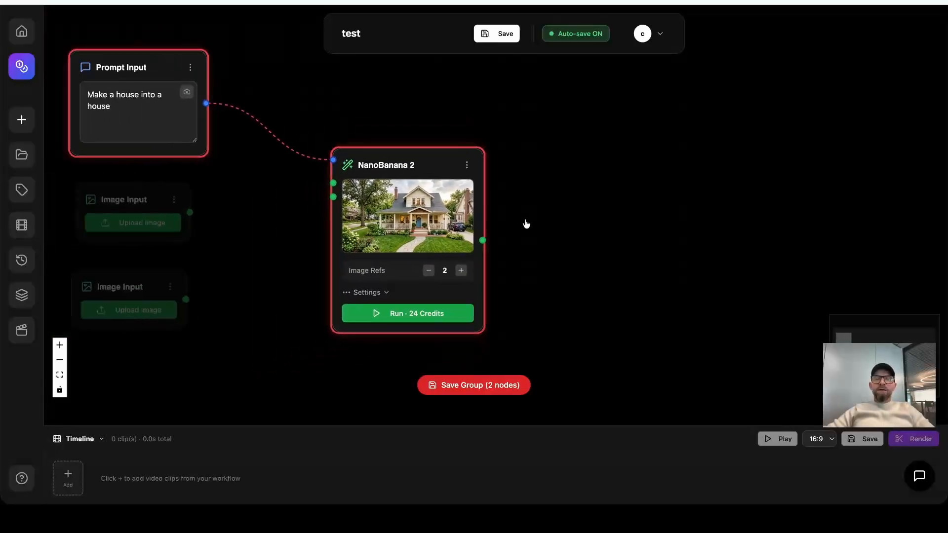
scroll(526, 224, "up", 5)
scroll(527, 224, "down", 5)
scroll(527, 225, "up", 5)
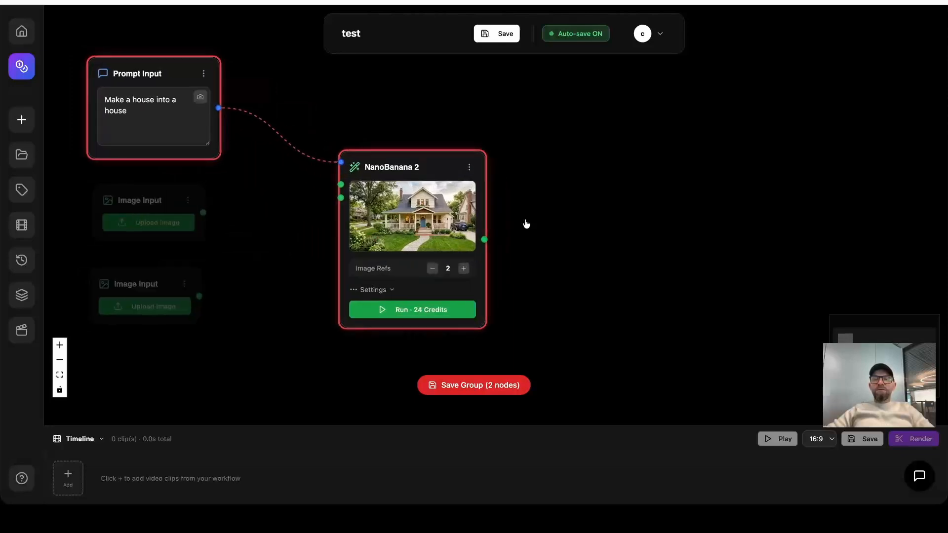
scroll(526, 224, "down", 5)
scroll(526, 224, "up", 5)
scroll(524, 221, "down", 1)
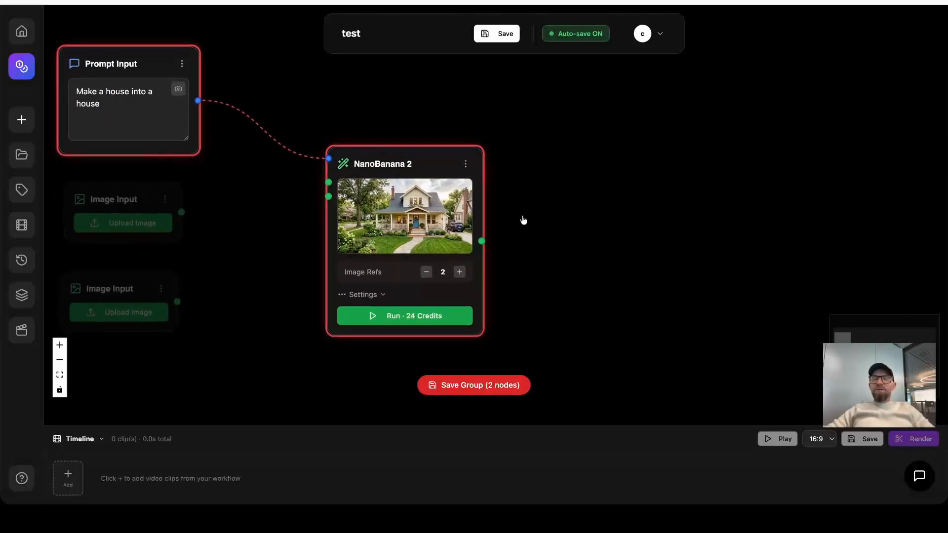
scroll(524, 221, "up", 1)
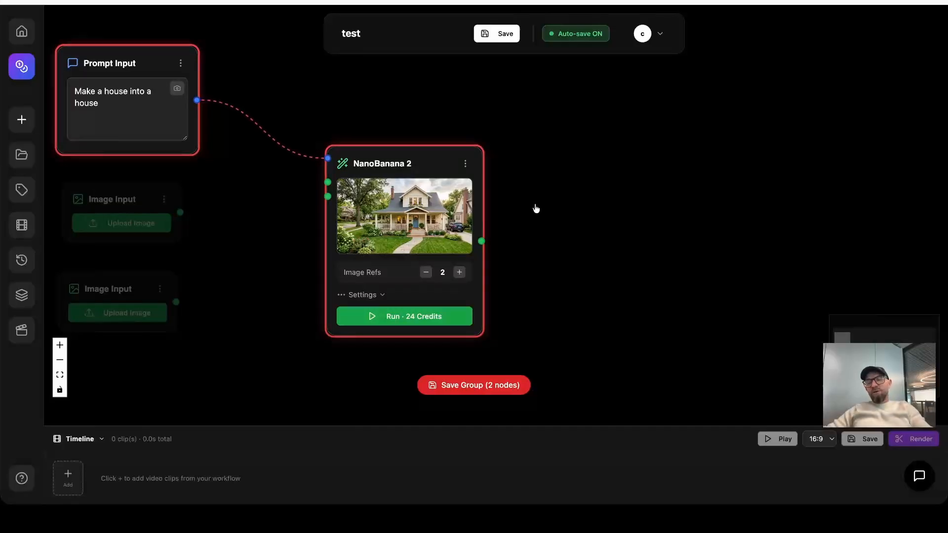
scroll(536, 209, "down", 2)
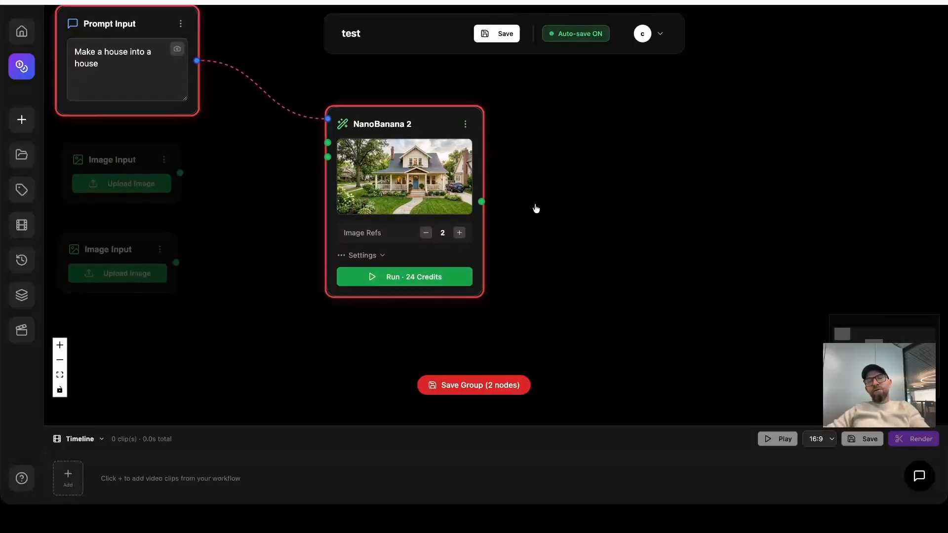
scroll(536, 208, "left", 2)
scroll(536, 209, "up", 2)
scroll(536, 208, "down", 2)
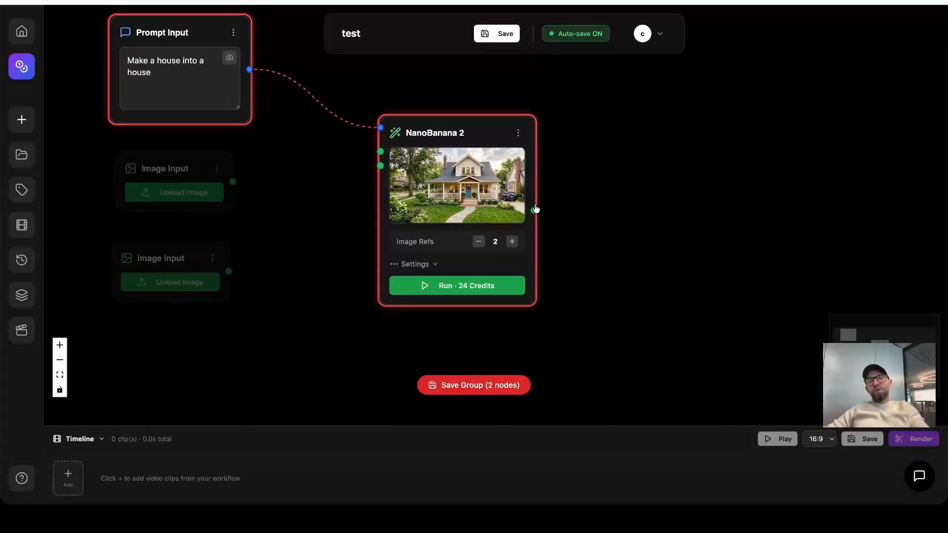
scroll(536, 209, "right", 4)
scroll(536, 208, "down", 3)
scroll(536, 209, "up", 4)
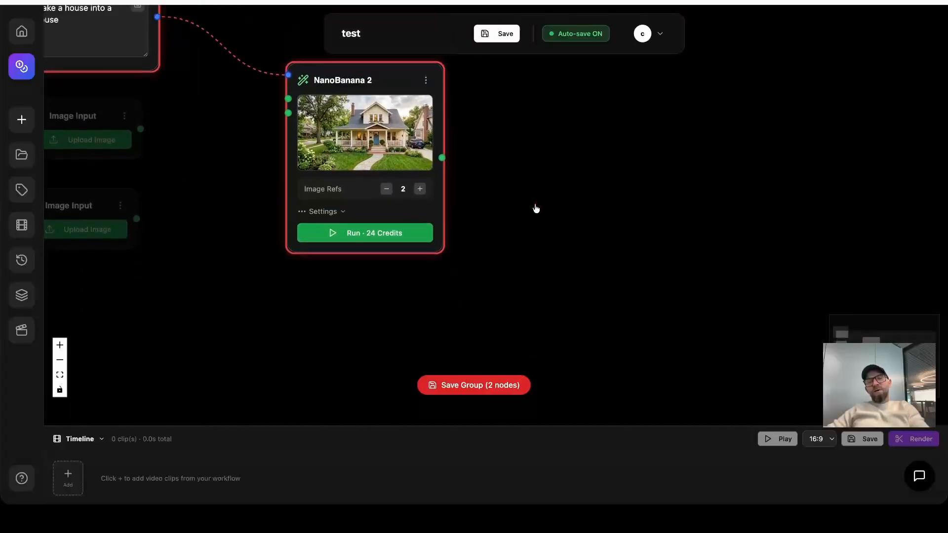
scroll(536, 208, "left", 4)
scroll(536, 208, "left", 1)
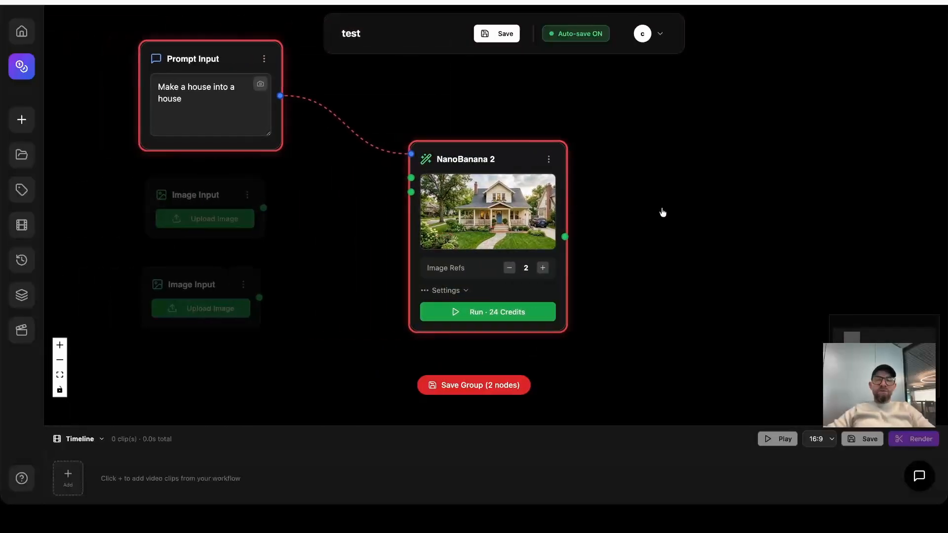
left_click_drag(726, 206, 689, 210)
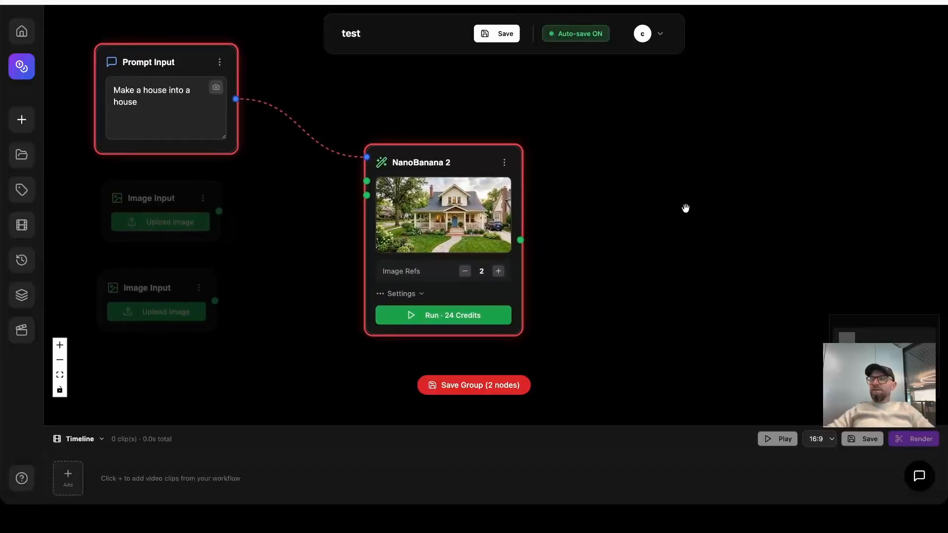
scroll(571, 203, "down", 3)
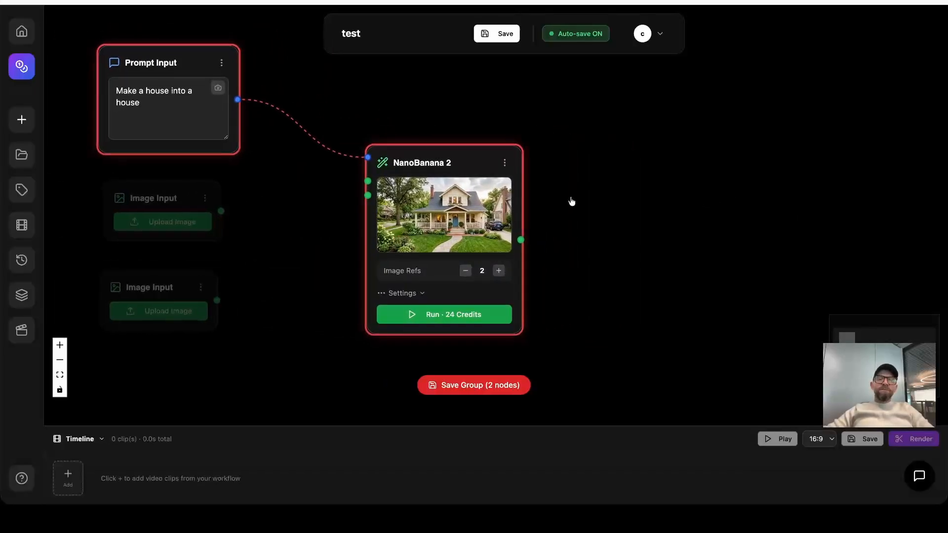
Add a second NanoBanana 2 node fed by the house image output and move it closer to the first.
left_click_drag(603, 201, 534, 182)
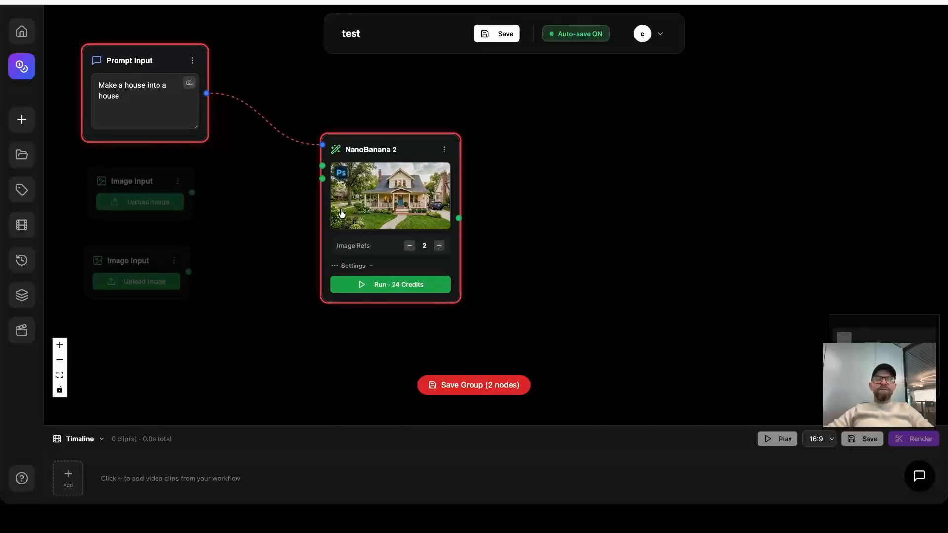
left_click_drag(531, 212, 441, 212)
left_click_drag(369, 217, 513, 145)
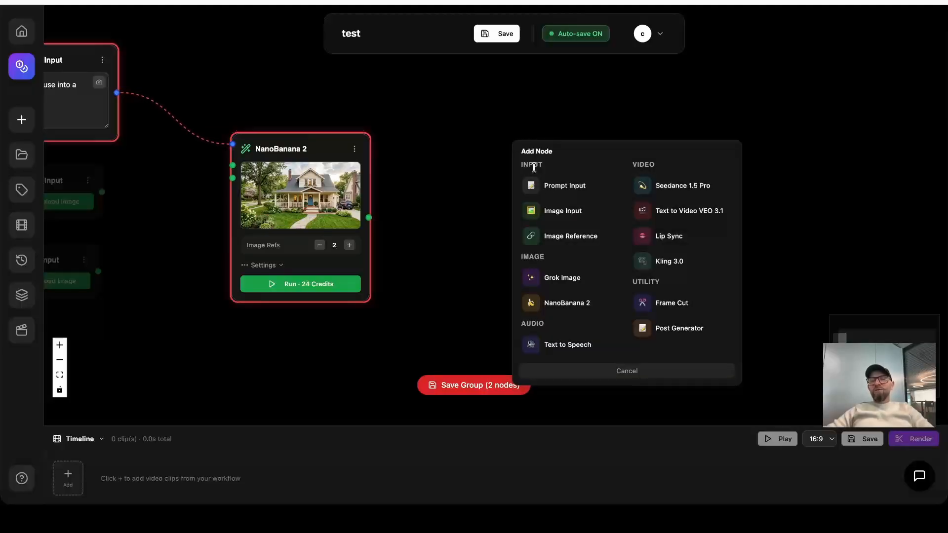
left_click(410, 188)
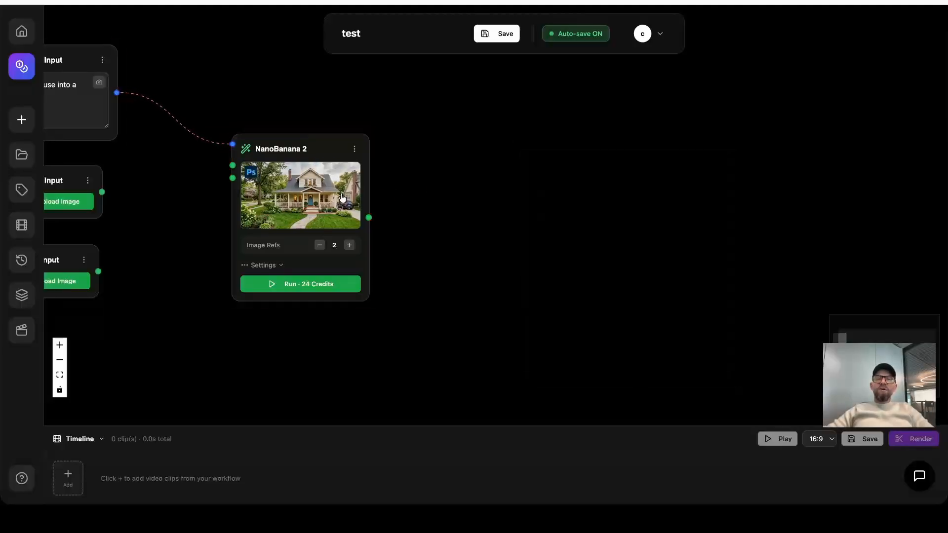
left_click_drag(369, 218, 519, 192)
left_click(556, 352)
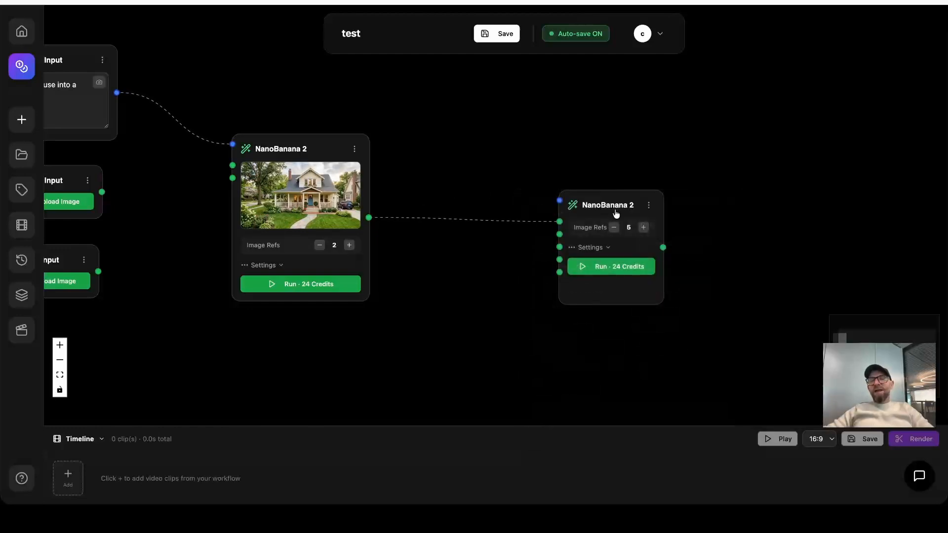
left_click_drag(616, 207, 564, 204)
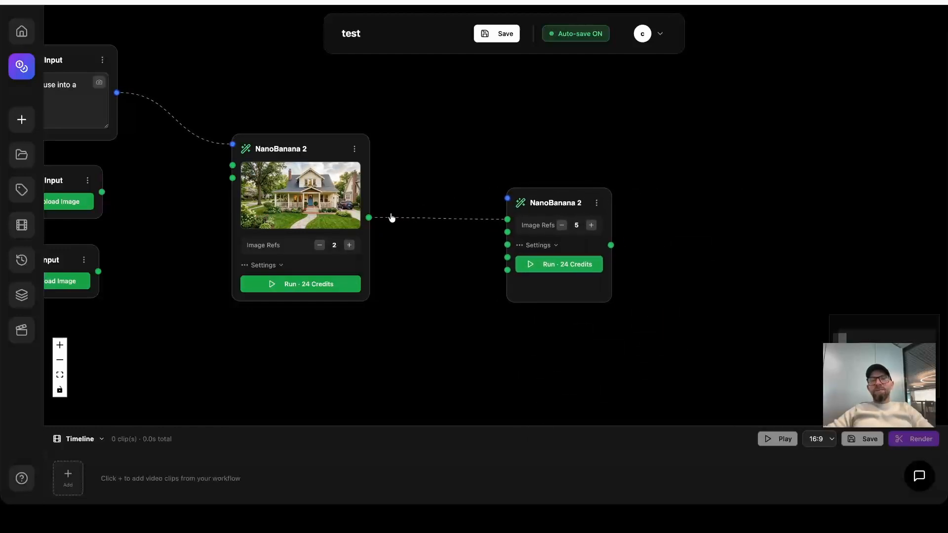
Add a Grok Image node on the same house image output and arrange it above the second NanoBanana 2.
left_click_drag(369, 217, 539, 125)
left_click(610, 258)
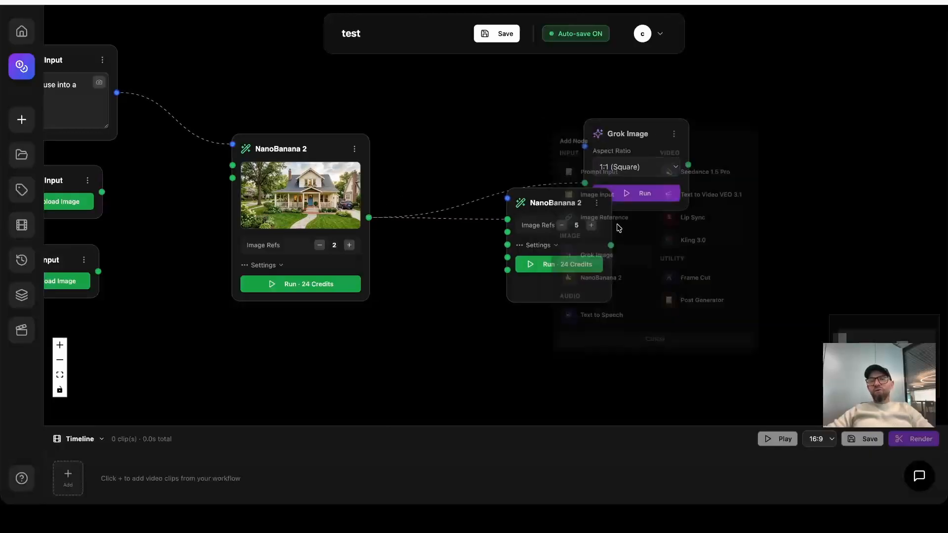
left_click_drag(637, 133, 503, 97)
left_click_drag(563, 204, 530, 213)
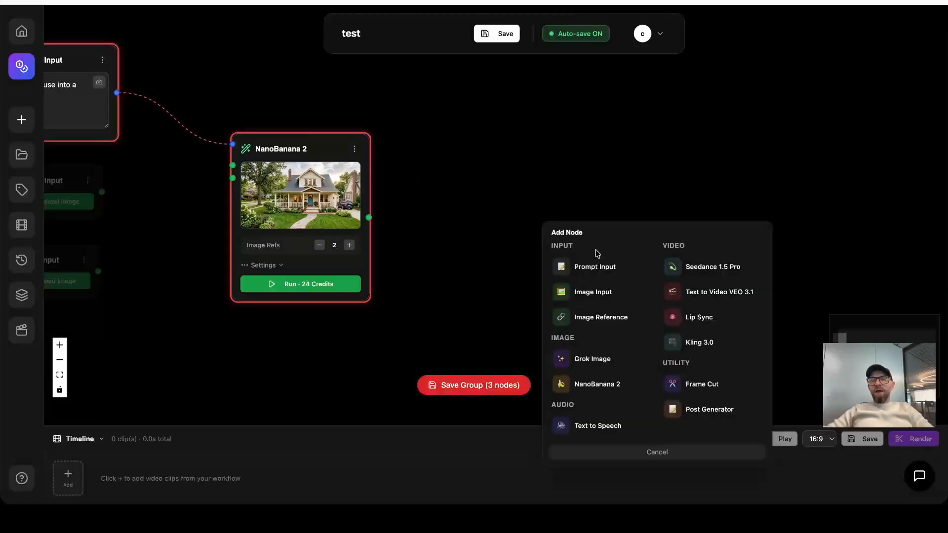
Connect a Kling 3.0 node to the house image output, reviewing its options and keeping 5 seconds, 16:9 (Landscape) and Standard (std).
left_click(714, 341)
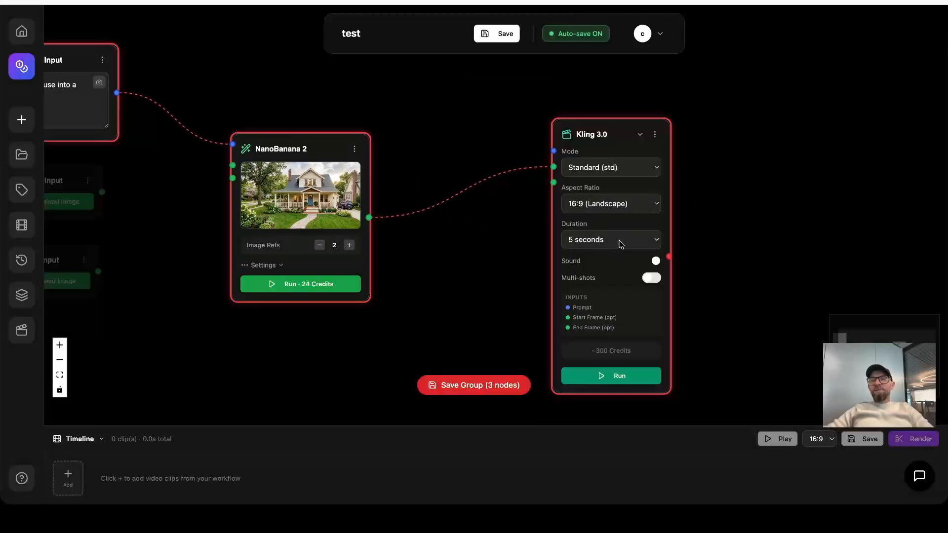
left_click(622, 244)
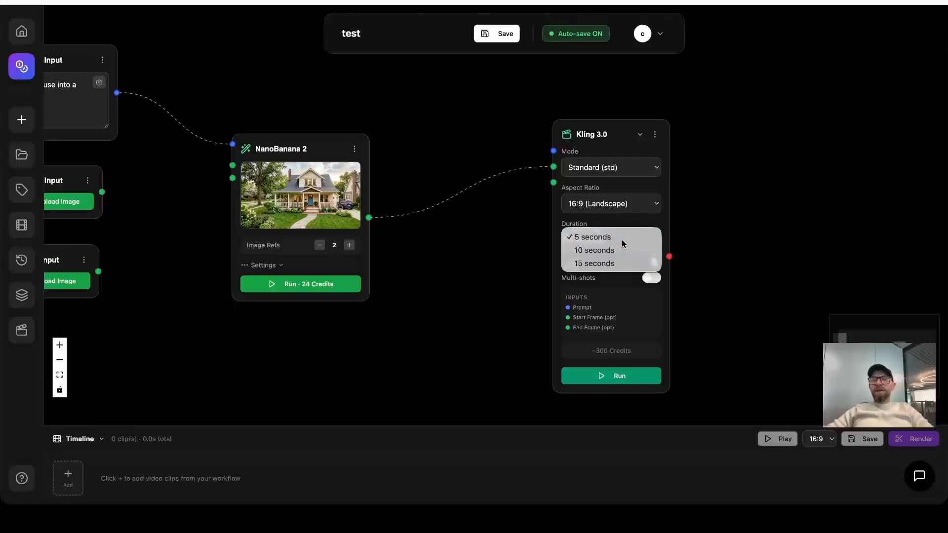
left_click(622, 242)
left_click(630, 210)
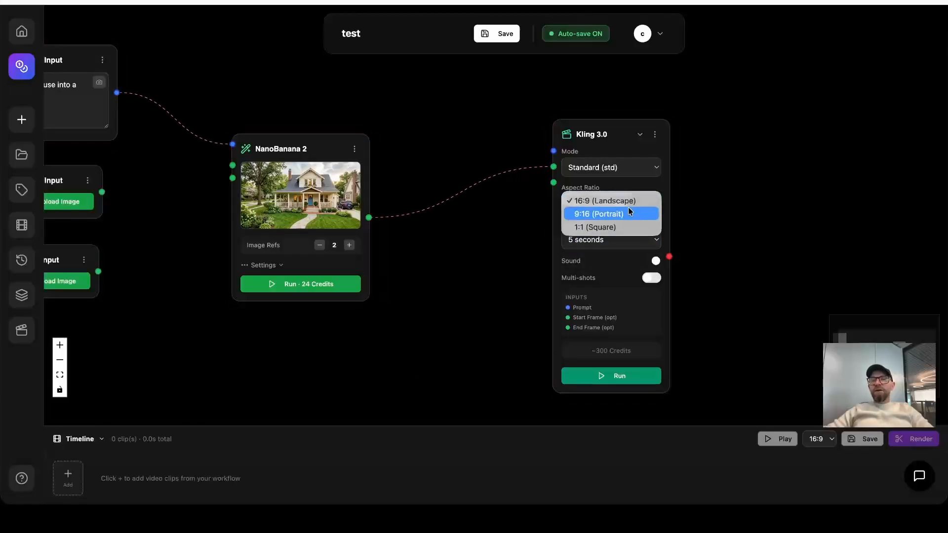
left_click(631, 198)
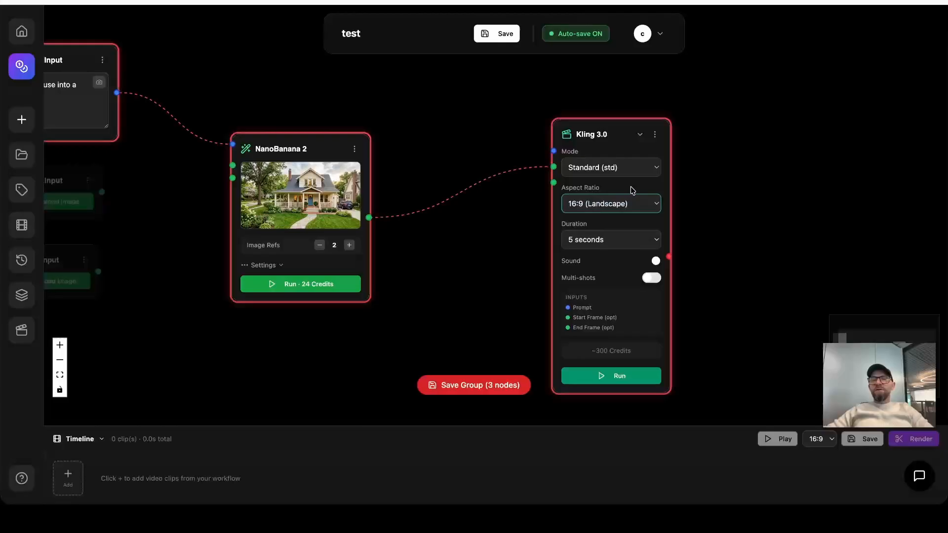
left_click(635, 171)
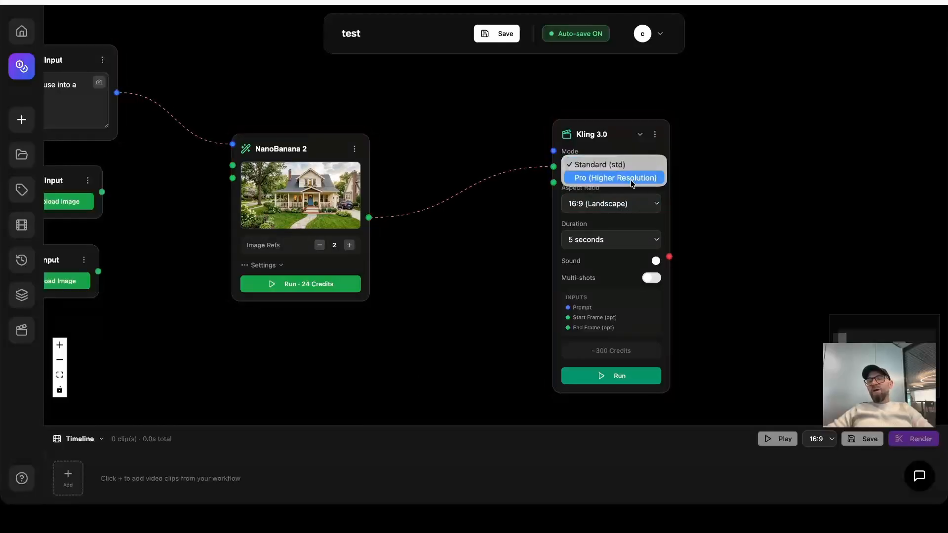
left_click(613, 131)
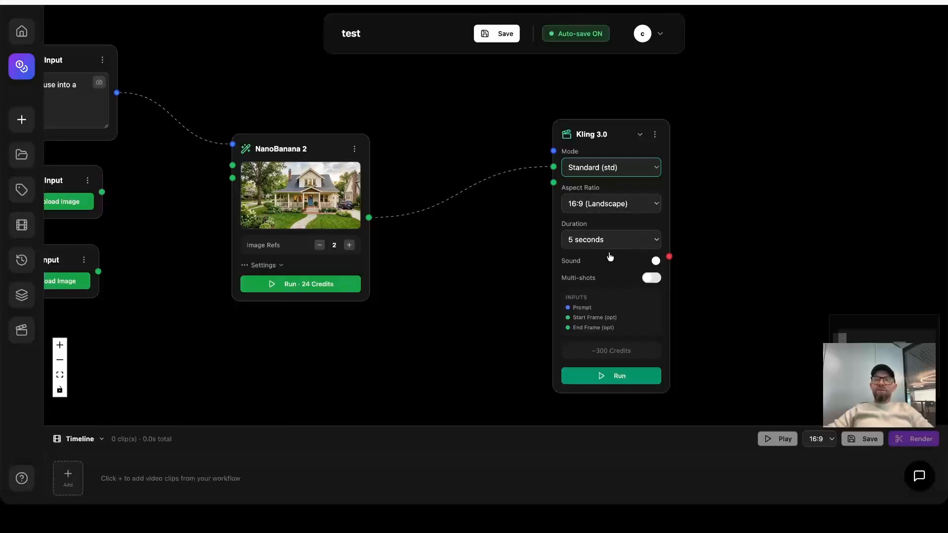
Add a Prompt Input node to the prompt port of Kling 3.0 and place it clear of that node.
left_click(552, 149)
left_click(508, 157)
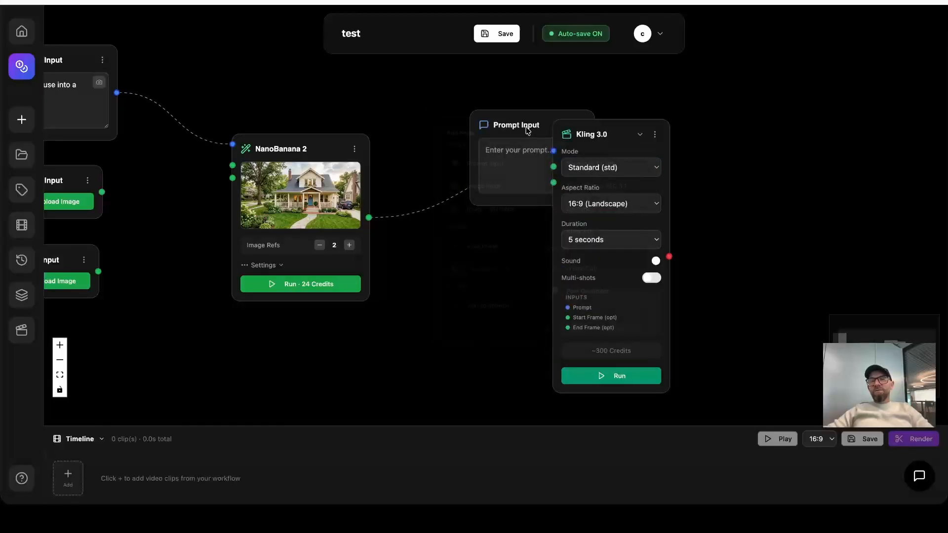
scroll(703, 173, "down", 1)
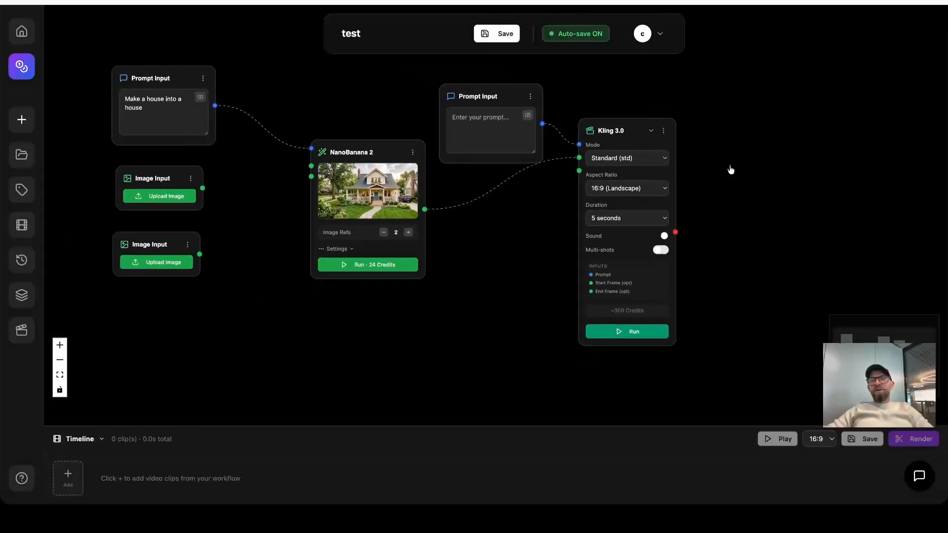
left_click_drag(744, 161, 708, 209)
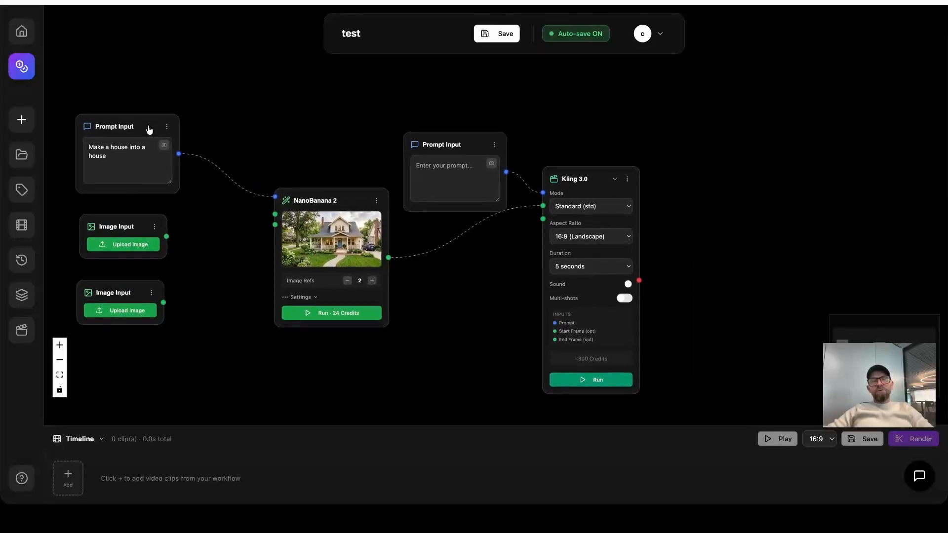
Spread the nodes out, with NanoBanana 2 lower and nearer the inputs, and the empty Prompt Input and Kling 3.0 farther right.
mouse_move(369, 239)
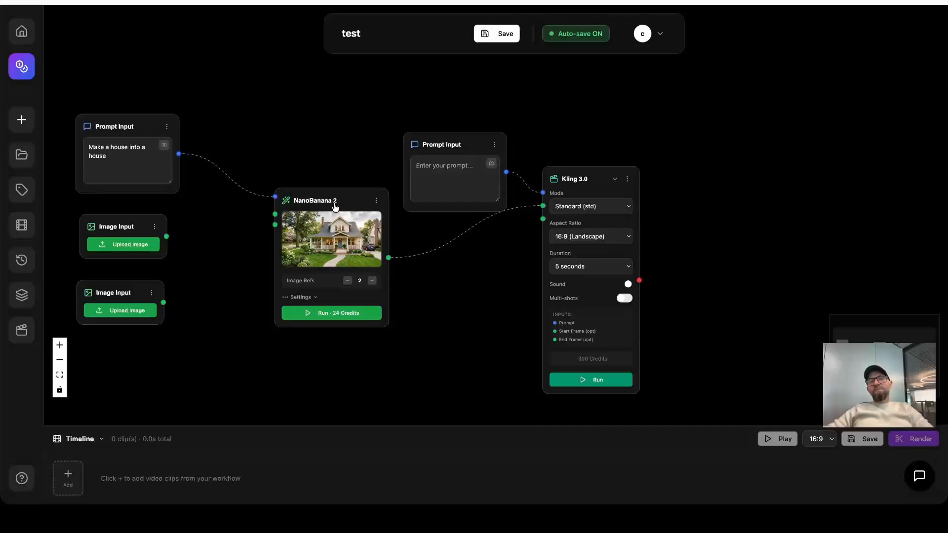
left_click_drag(336, 203, 331, 225)
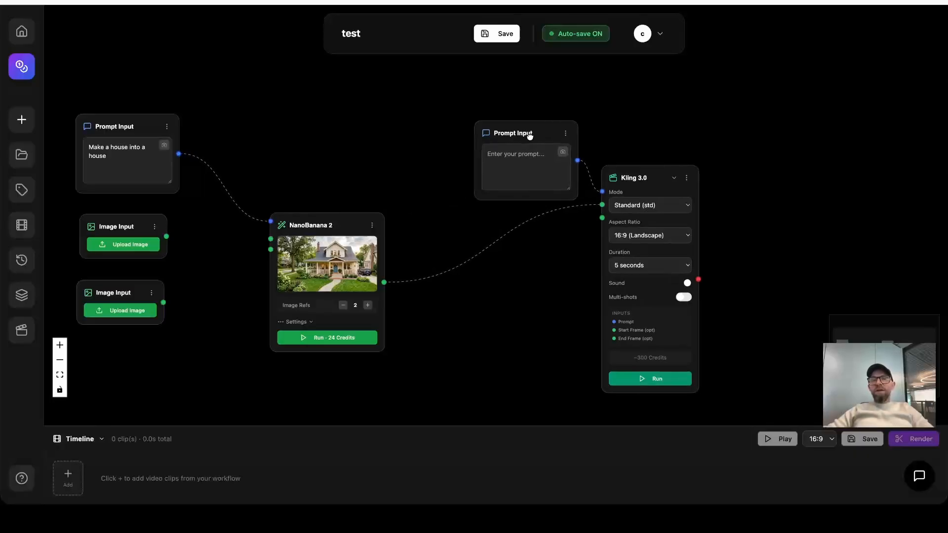
left_click_drag(528, 137, 523, 135)
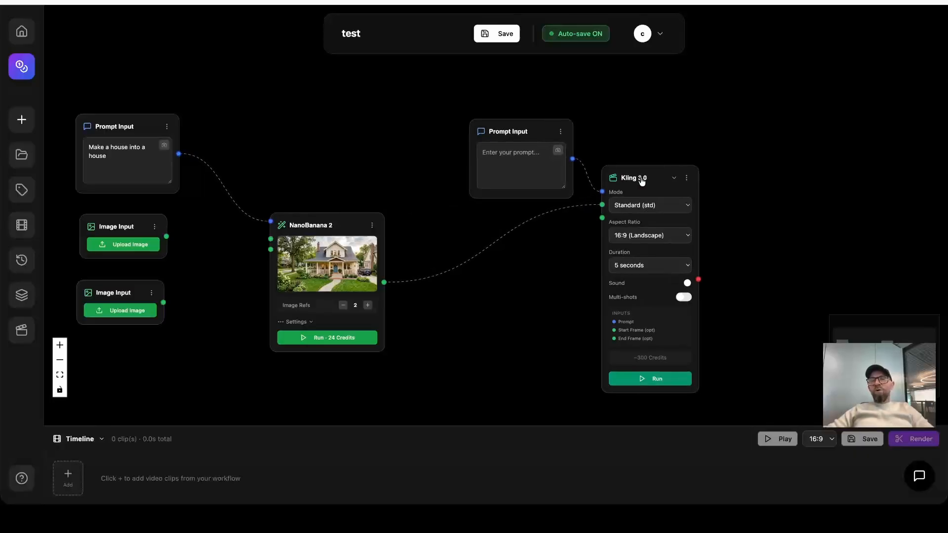
left_click_drag(643, 178, 693, 174)
left_click_drag(509, 143, 530, 138)
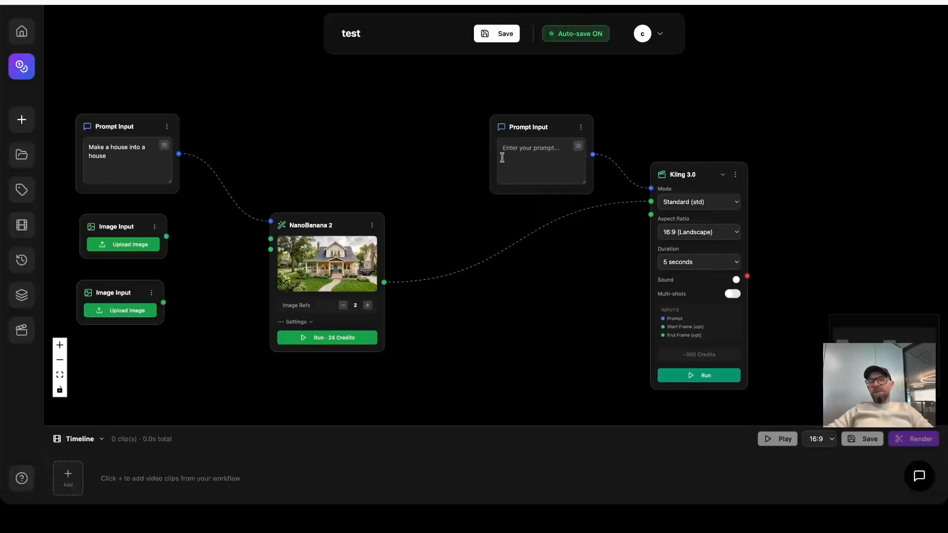
left_click_drag(340, 217, 304, 222)
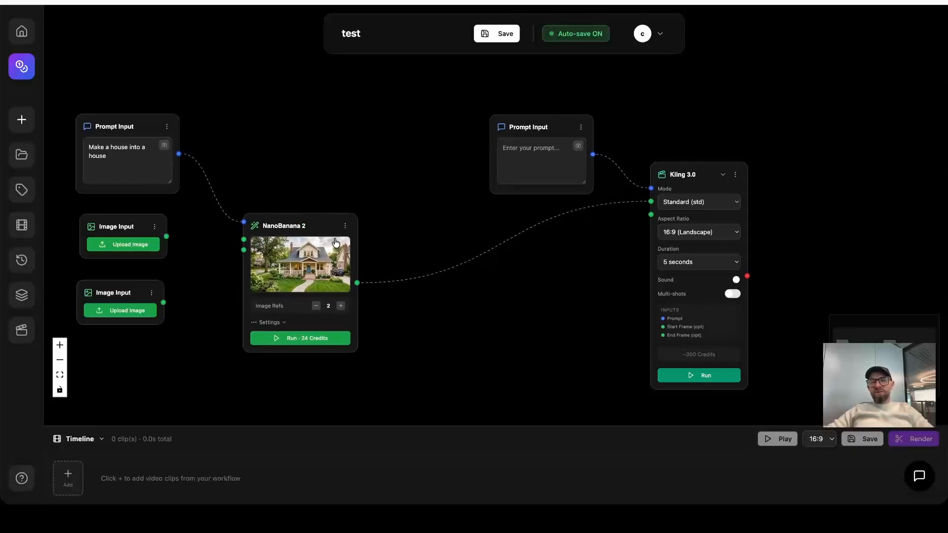
Add a Post Generator node fed by the NanoBanana 2 output and fit it beside the empty Prompt Input.
left_click_drag(411, 192, 420, 169)
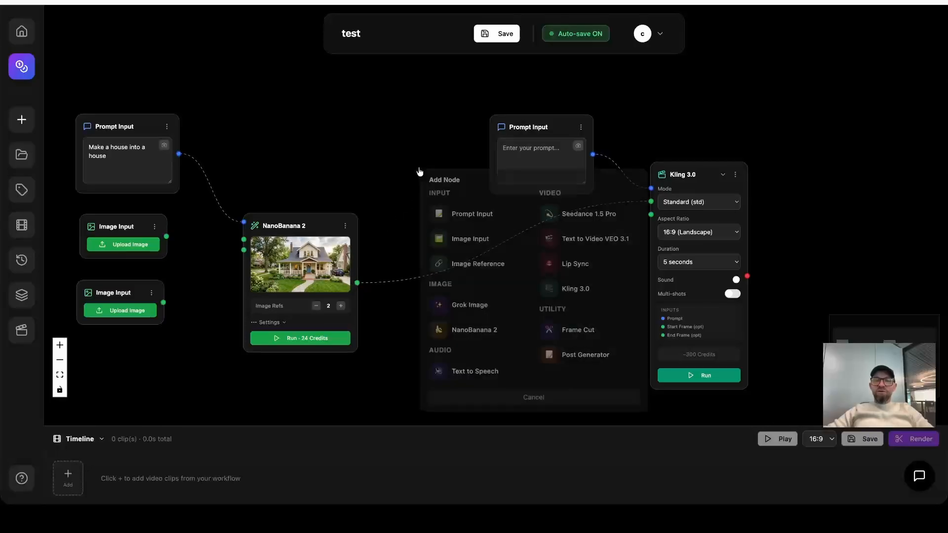
left_click(586, 356)
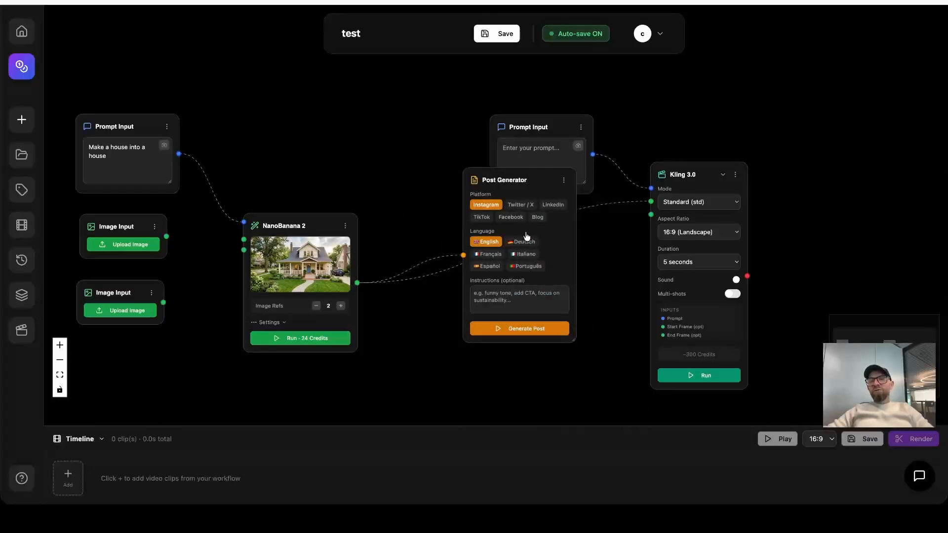
left_click_drag(517, 189, 415, 113)
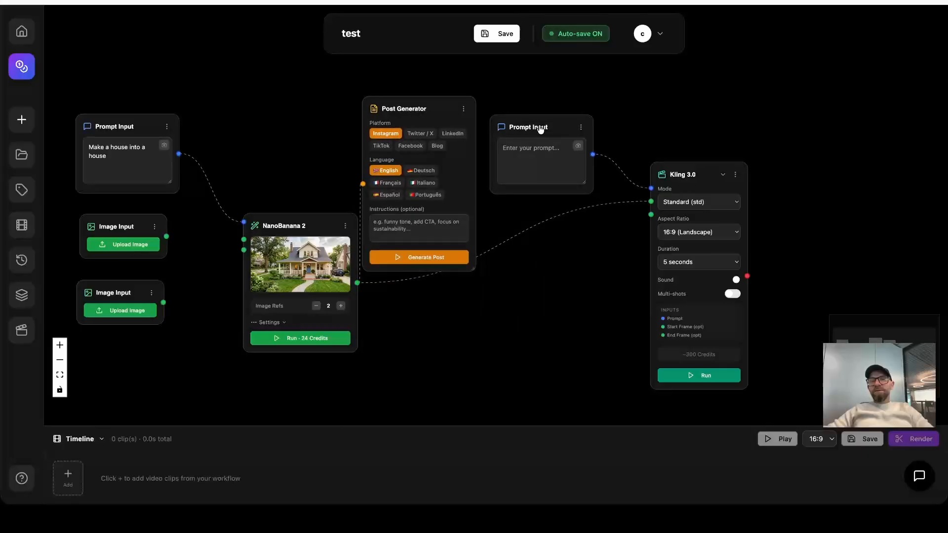
left_click_drag(540, 129, 580, 115)
left_click_drag(415, 108, 448, 99)
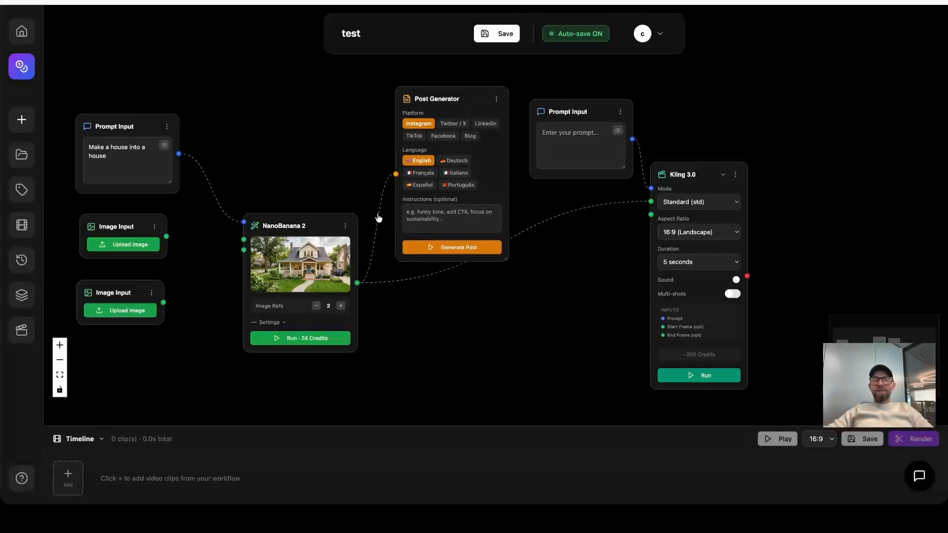
triple_click(98, 147)
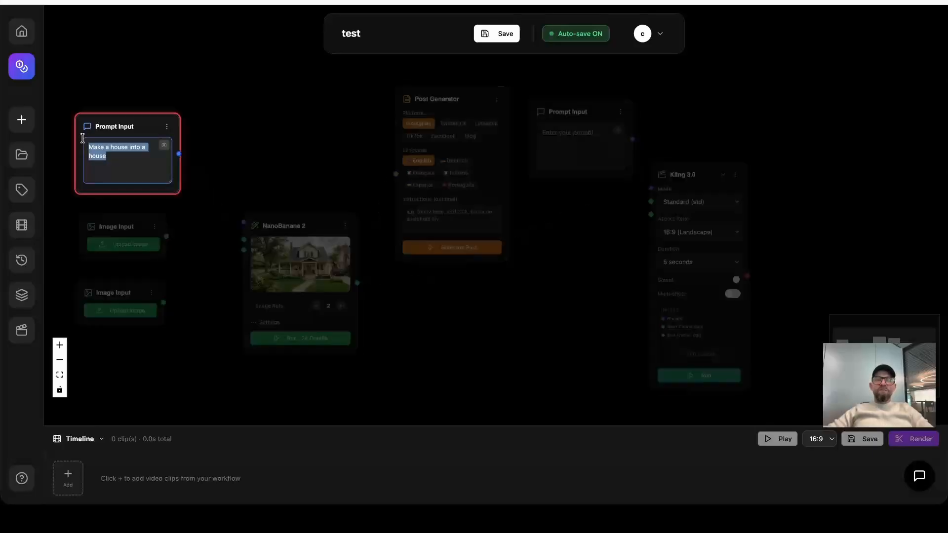
left_click(281, 231)
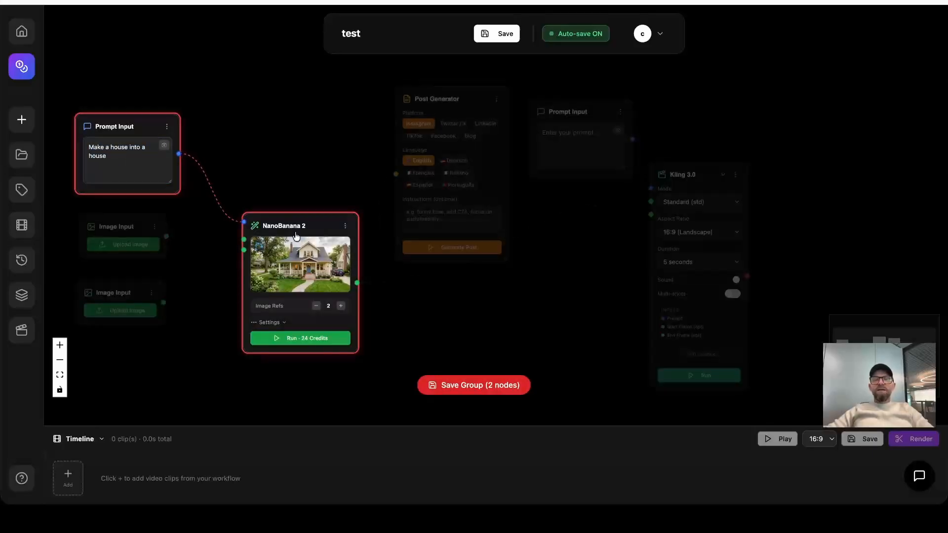
left_click(458, 104)
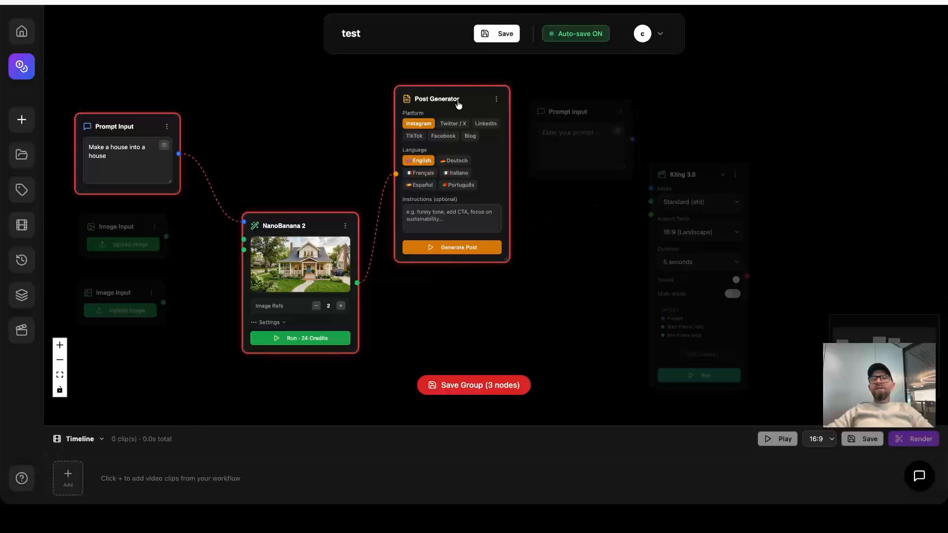
Generate an English Instagram post from the house image with the Post Generator, leaving the instructions empty.
left_click(435, 223)
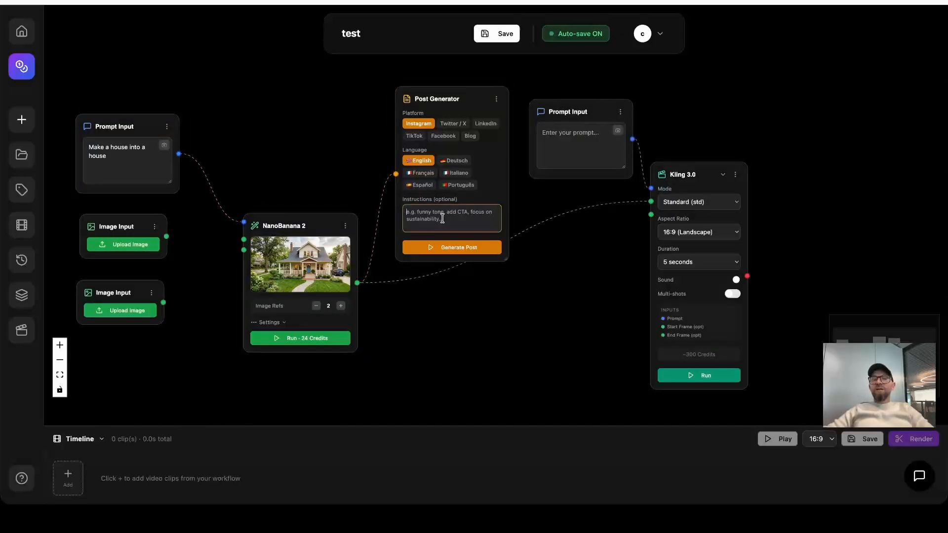
left_click(485, 123)
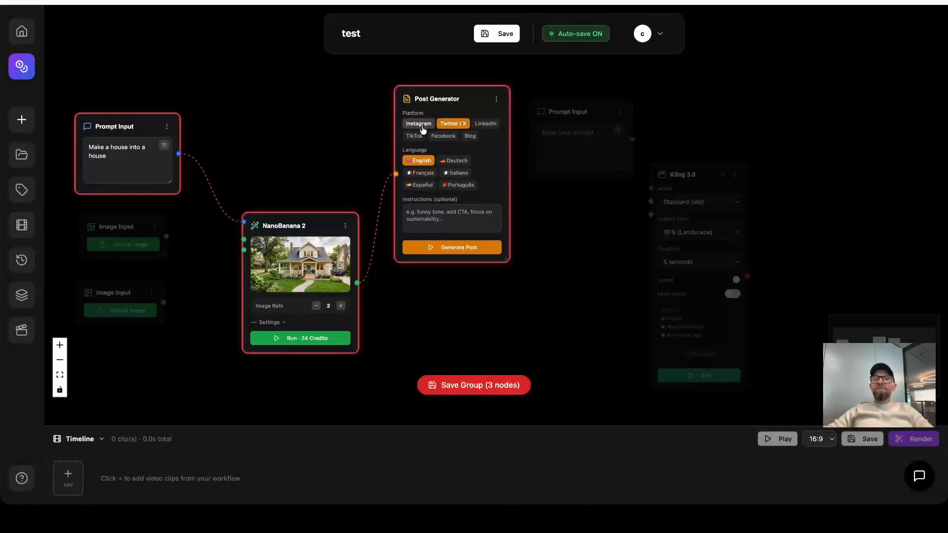
left_click(472, 247)
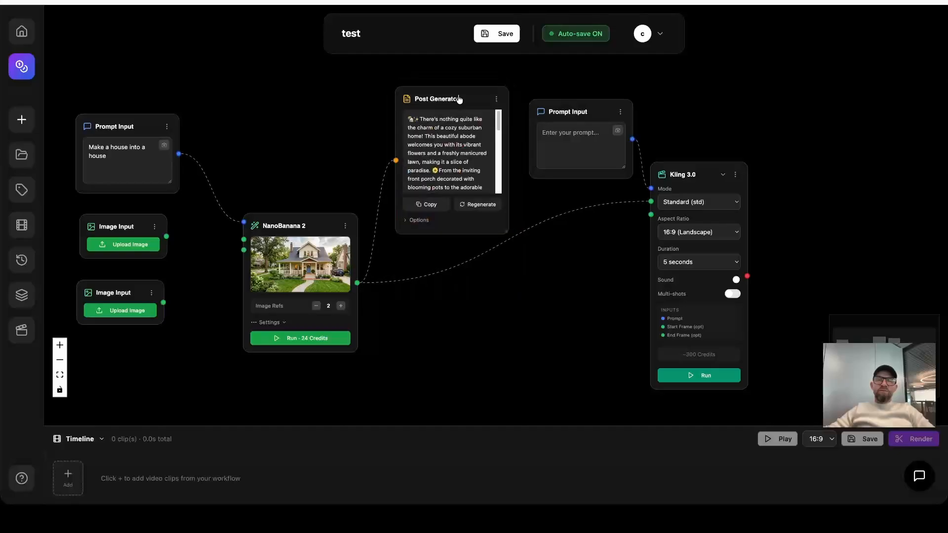
Read the generated post through to its hashtags, copy its text, and expand the Post Generator's options.
left_click_drag(459, 100, 458, 93)
left_click_drag(497, 143, 498, 177)
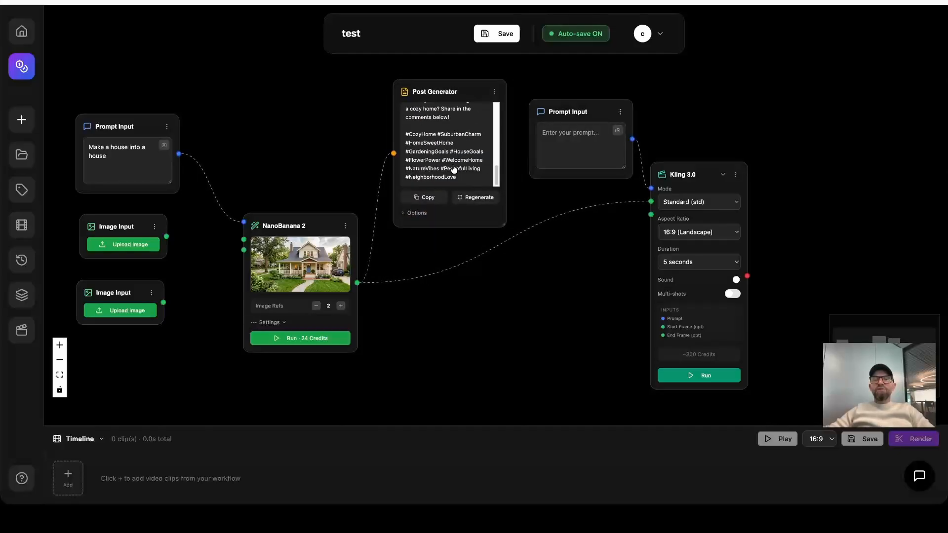
left_click(424, 197)
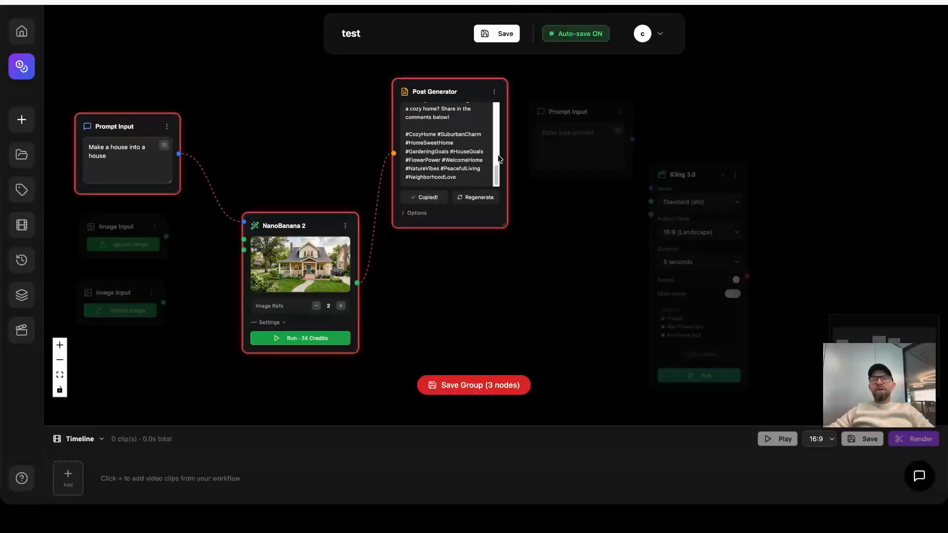
left_click_drag(498, 176, 498, 115)
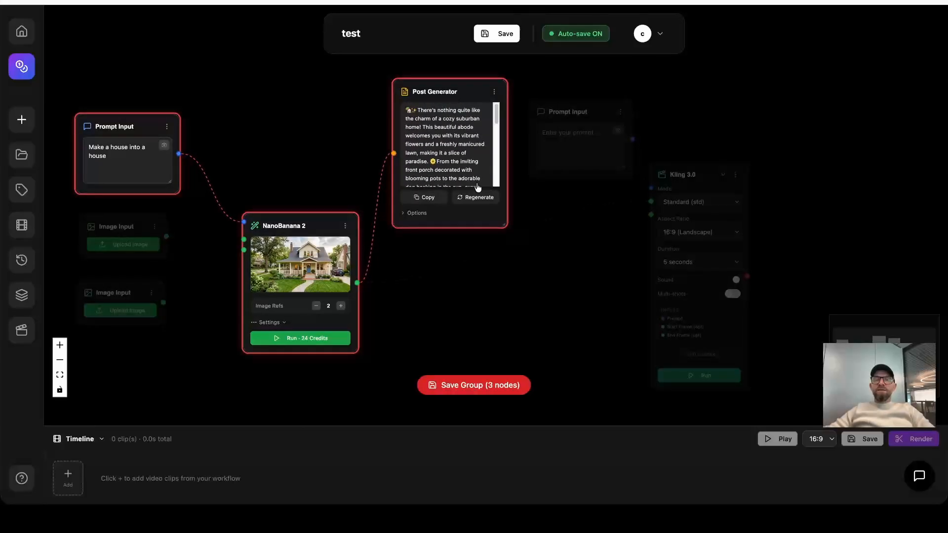
left_click(417, 213)
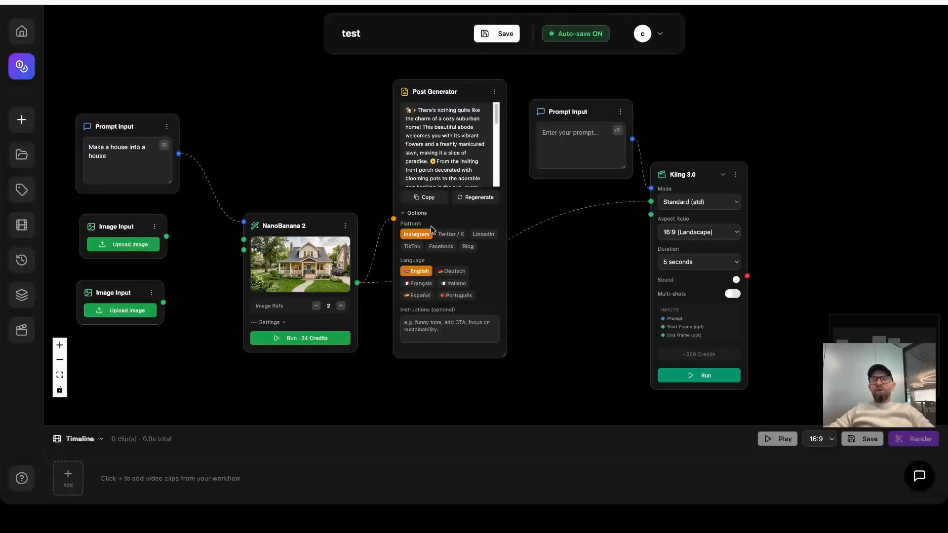
Choose Twitter / X as the Post Generator's platform and collapse its options.
left_click(448, 237)
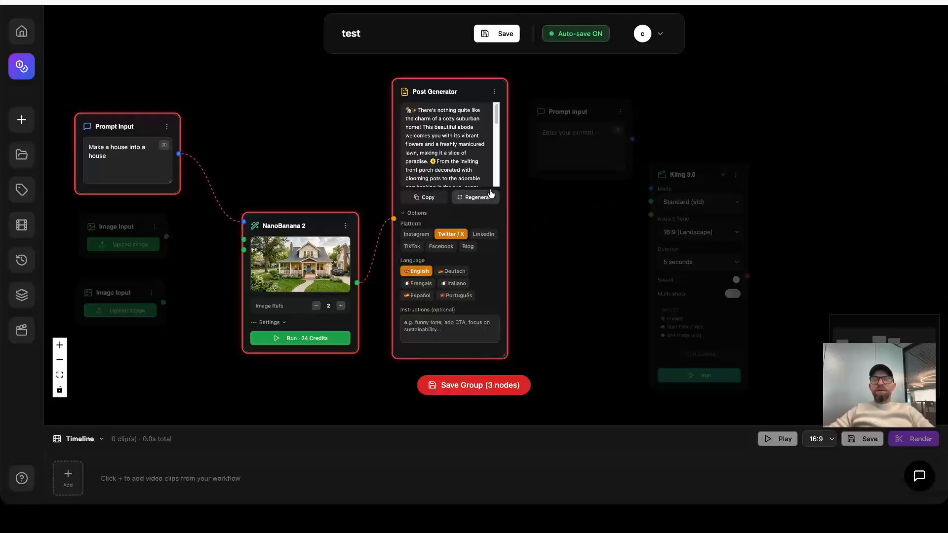
left_click(553, 207)
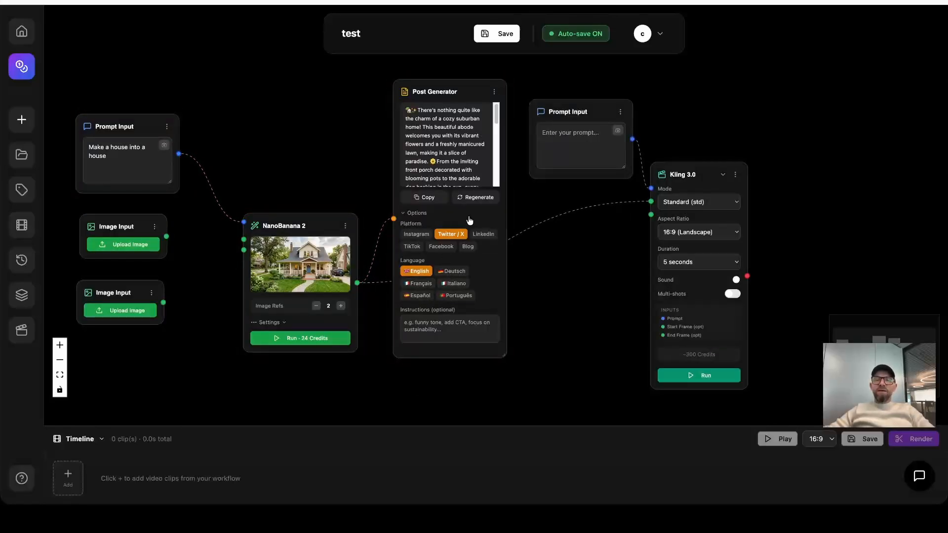
left_click(404, 214)
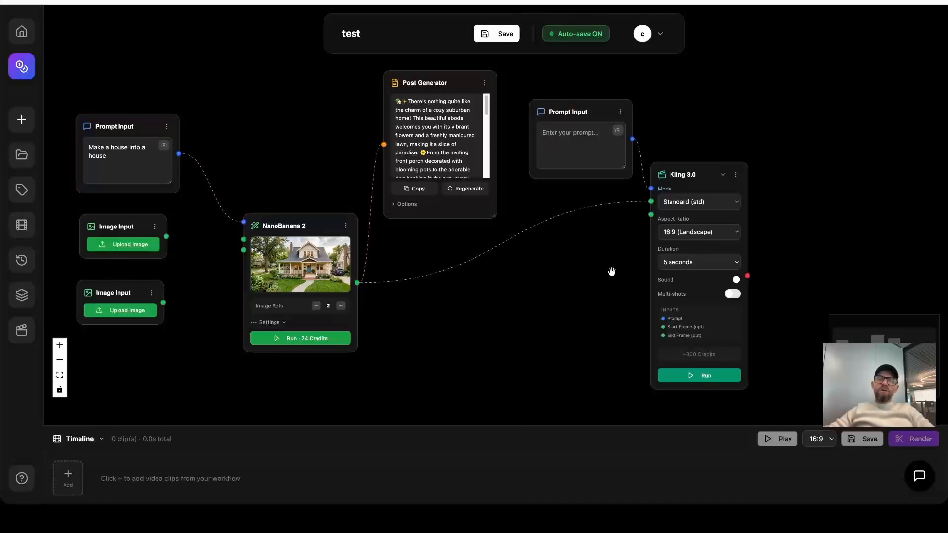
Check the enlarged house image, then write "dog runs to the camera, car drivs back slowly and bike drives alone like a ghost" in the empty Prompt Input.
left_click_drag(609, 271, 506, 269)
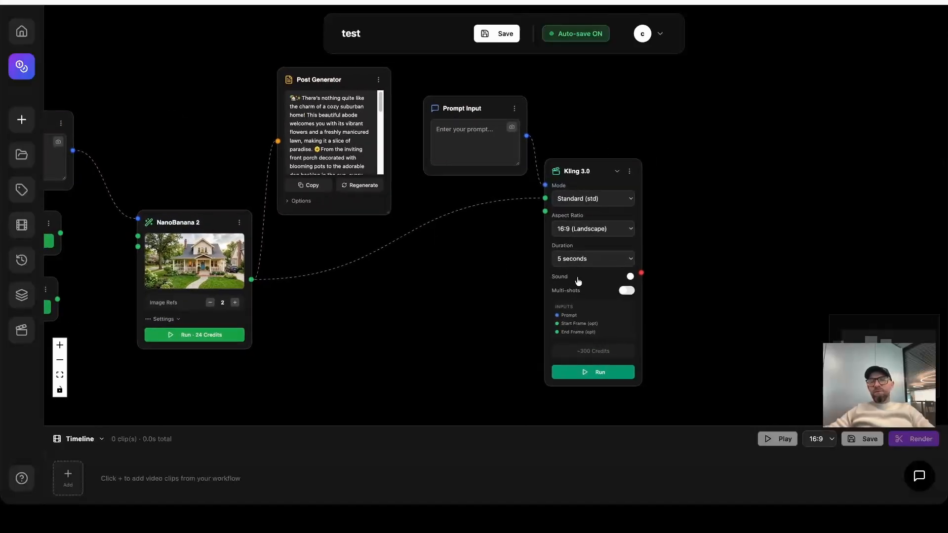
left_click(462, 135)
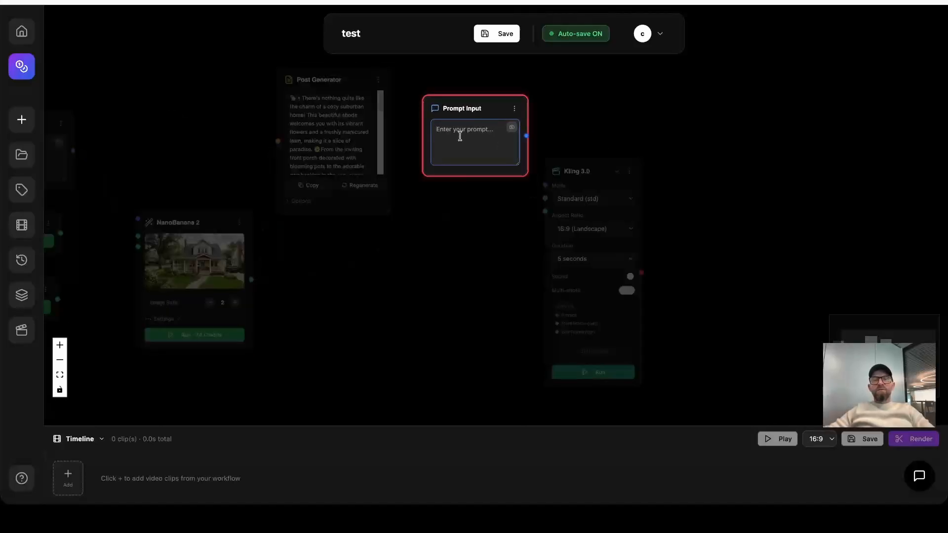
left_click(206, 273)
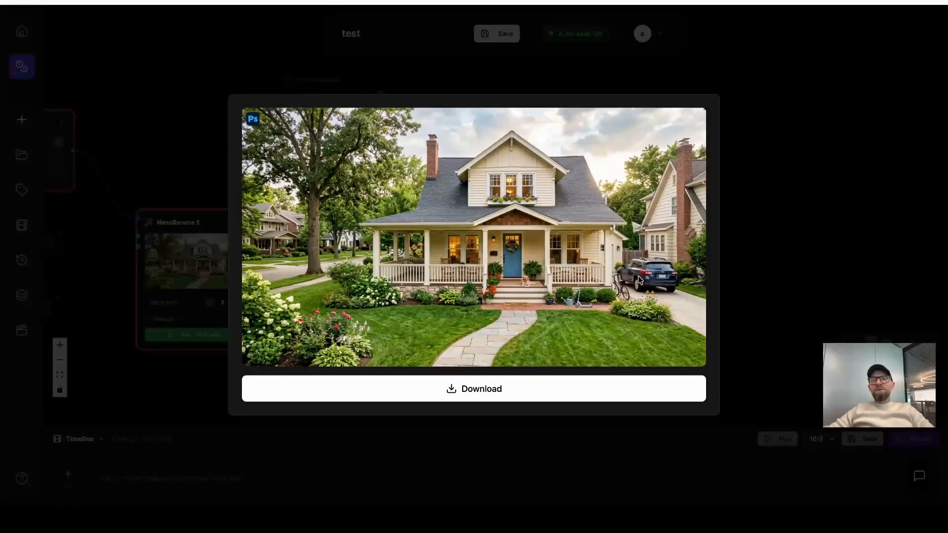
left_click(764, 227)
left_click(468, 137)
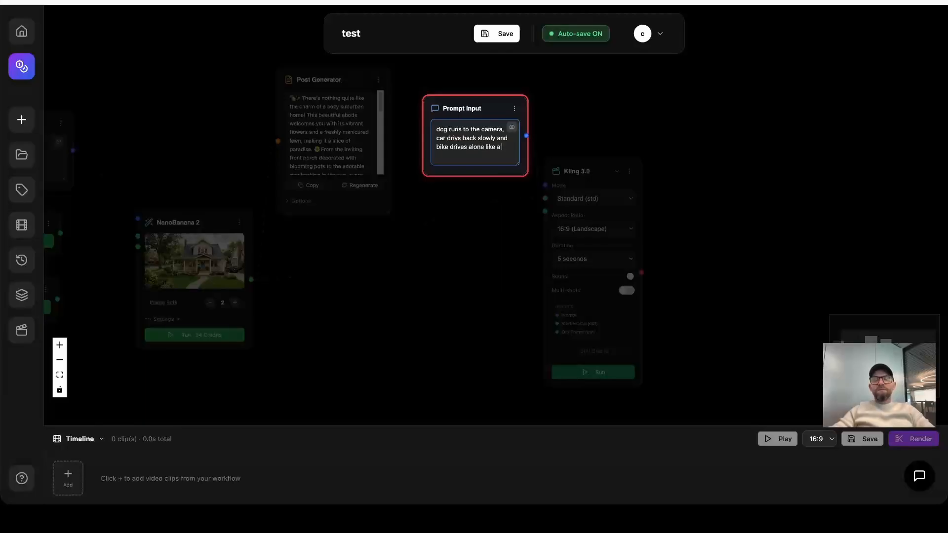
type("ost")
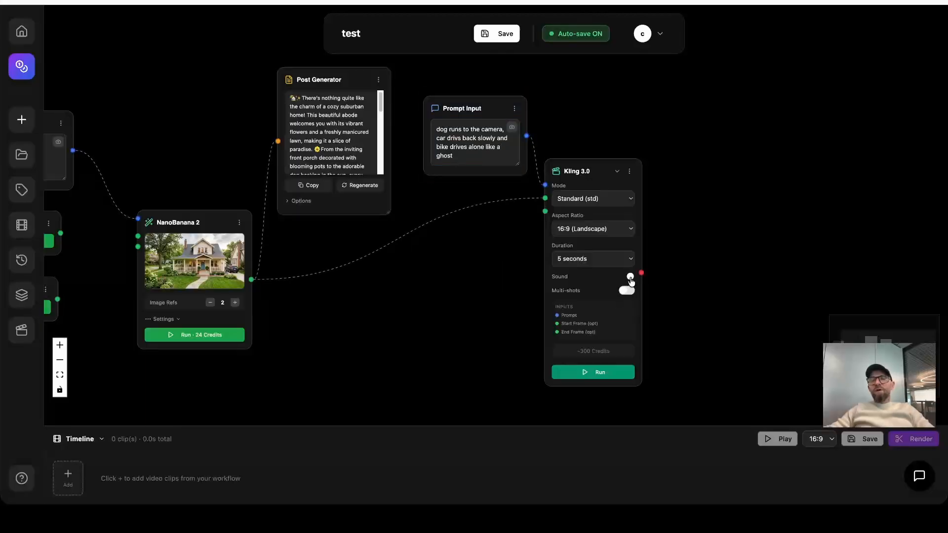
Turn on multi-shots in the Kling 3.0 node and add Scene 2 and Scene 3.
left_click(631, 280)
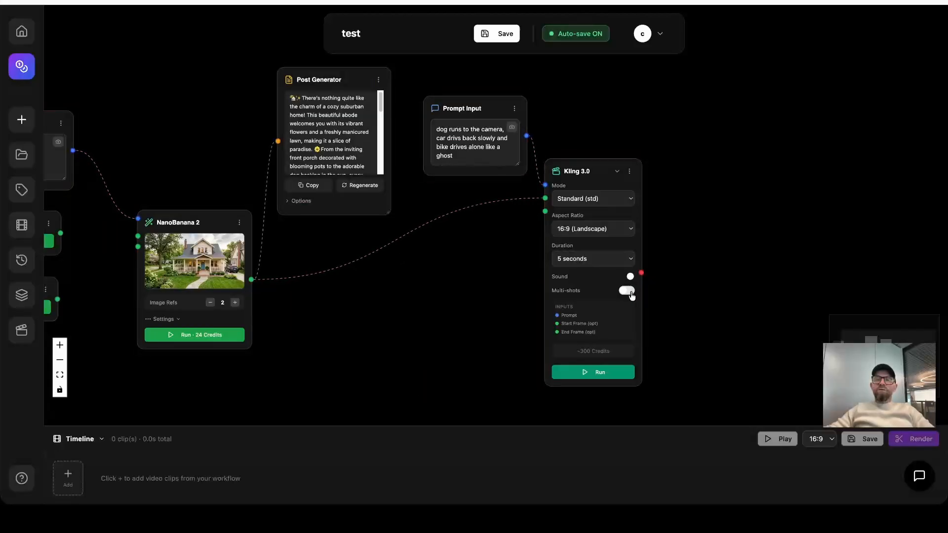
left_click(628, 291)
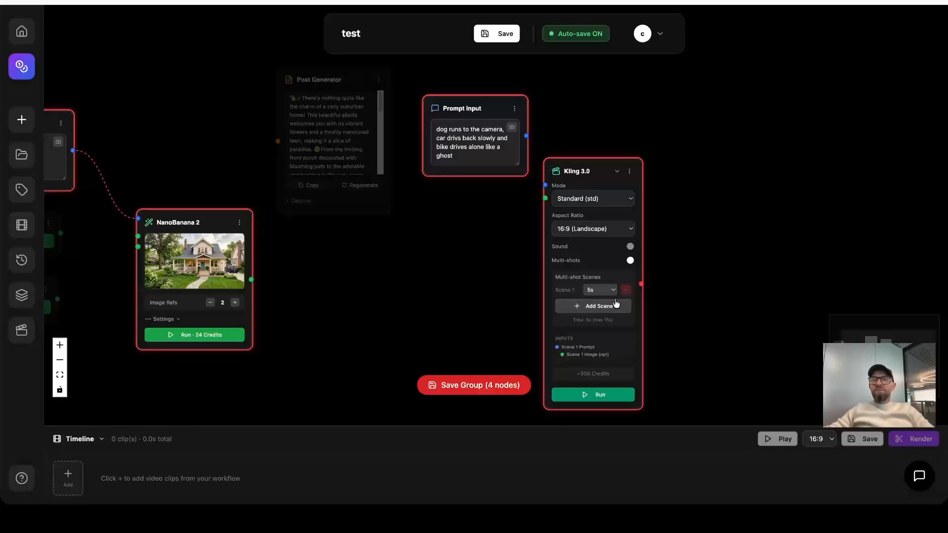
left_click(589, 308)
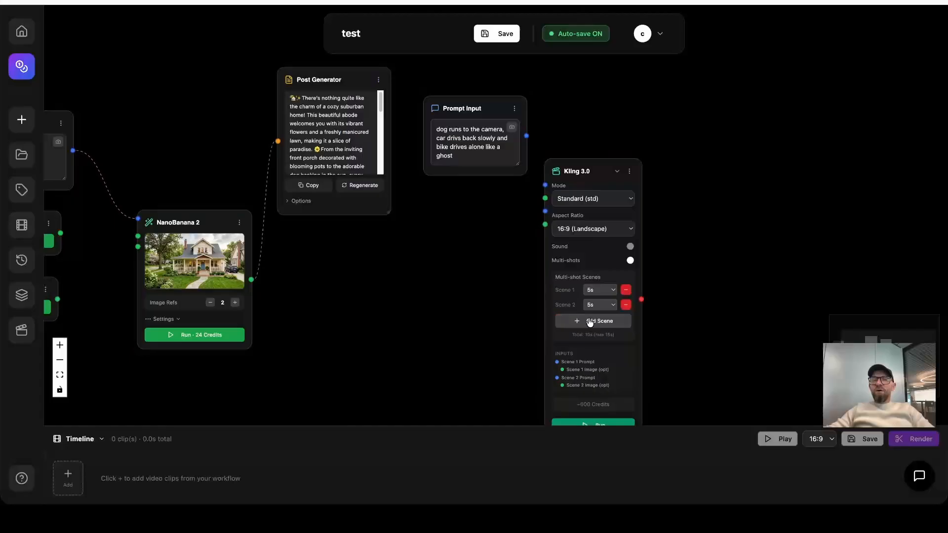
left_click(590, 322)
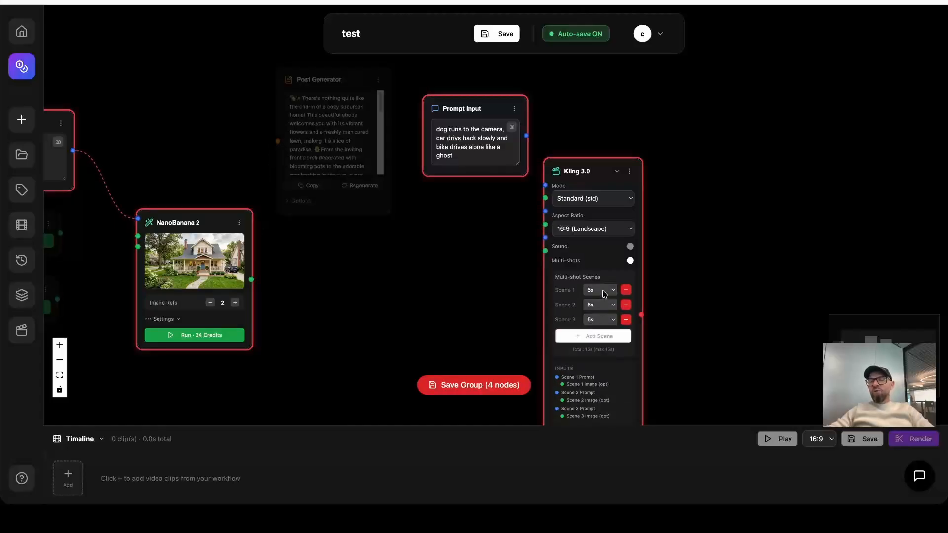
Look through the duration choices for Scene 2 and Scene 3, keeping both at 5s.
left_click(602, 306)
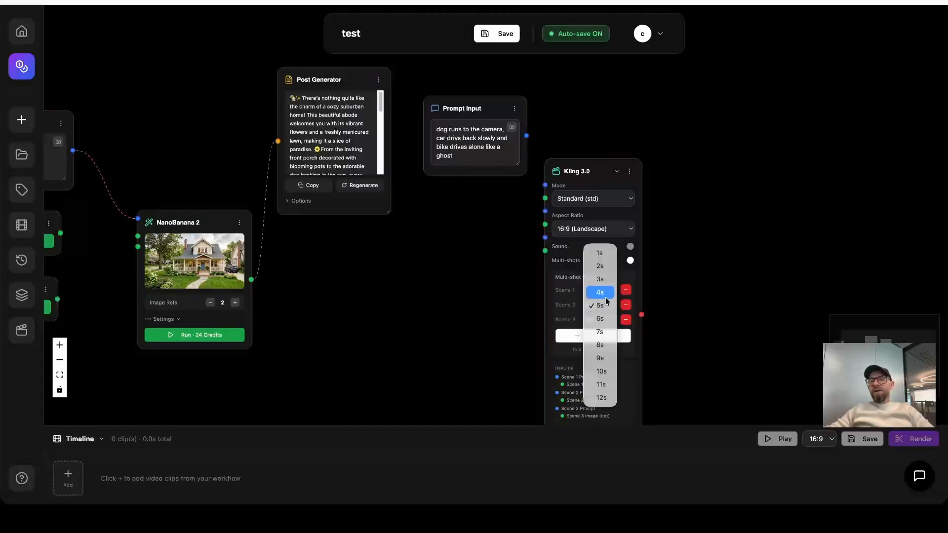
left_click(630, 284)
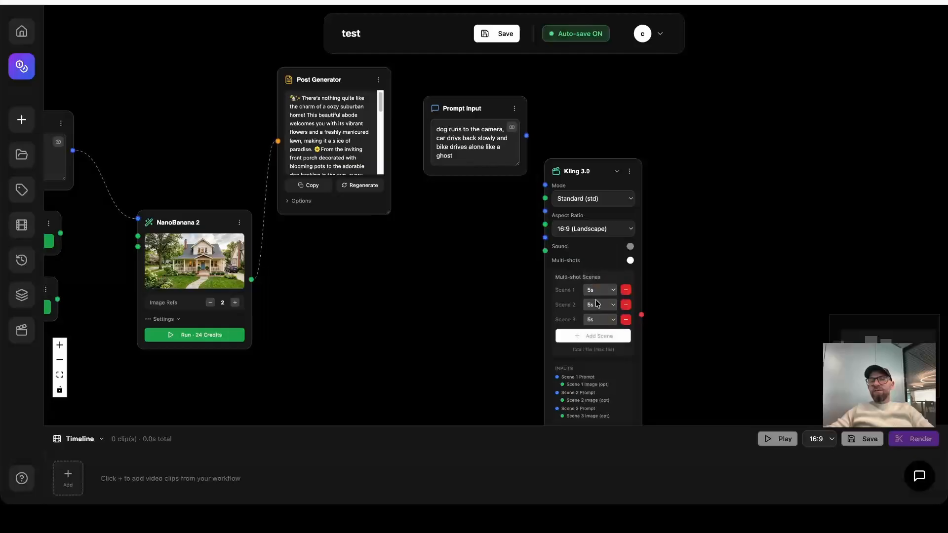
left_click(599, 322)
left_click(638, 277)
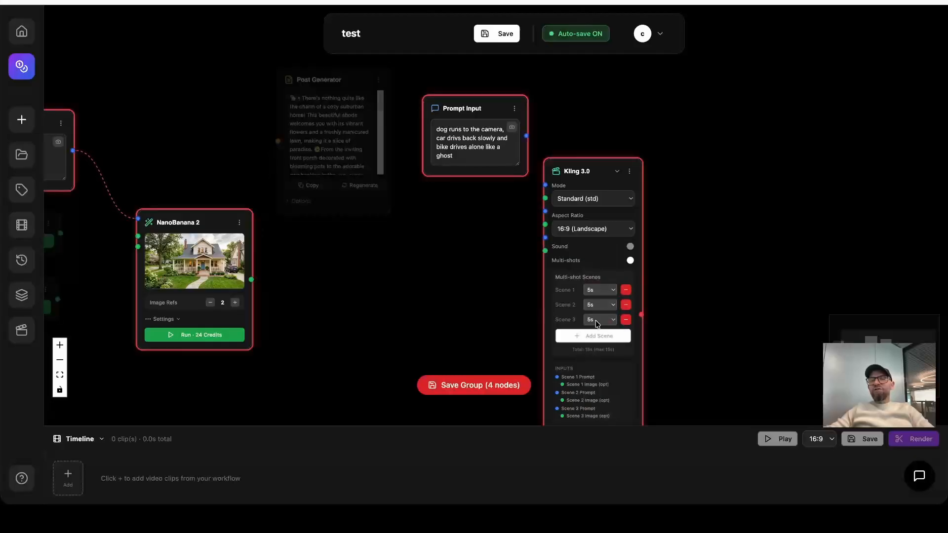
left_click(538, 289)
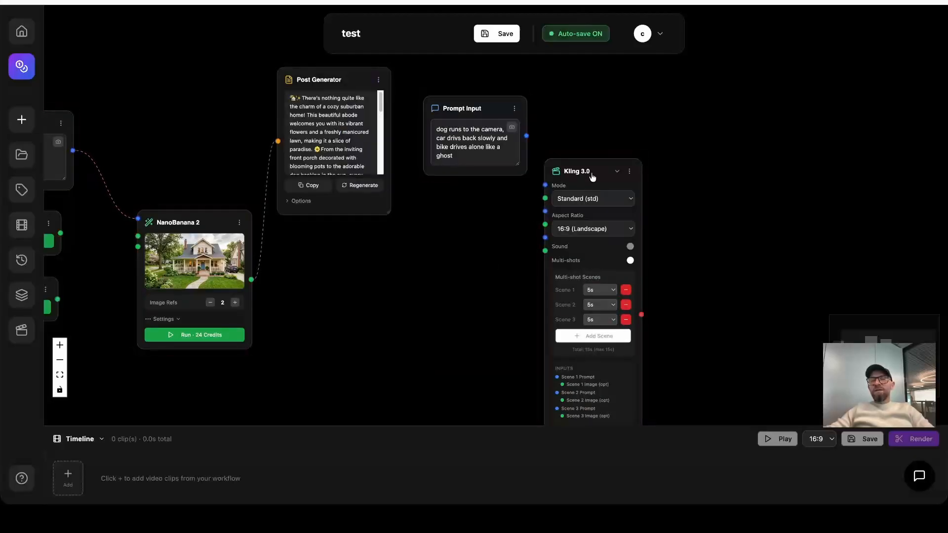
Reposition Kling 3.0 and its Prompt Input, and reconnect the prompt and the NanoBanana 2 image to the Scene 1 inputs.
left_click_drag(592, 177, 631, 143)
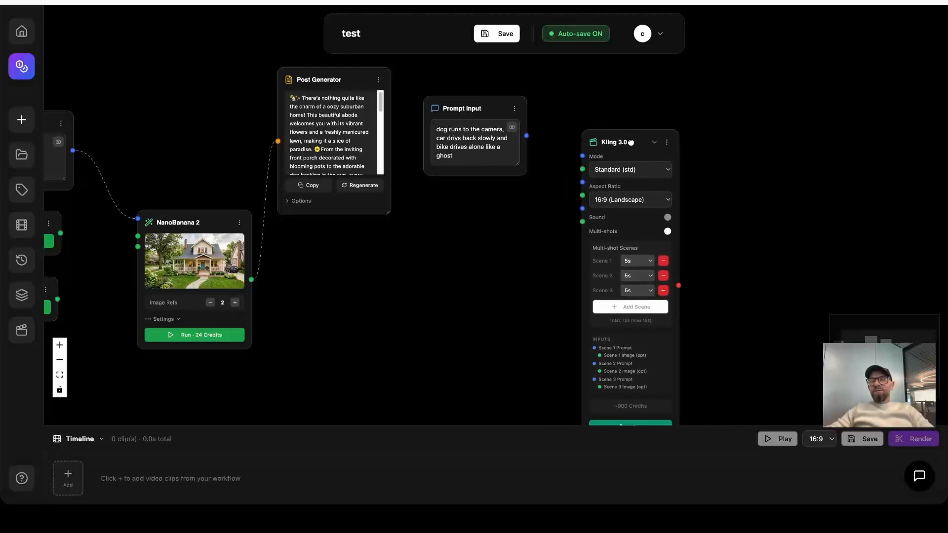
left_click_drag(503, 123, 499, 113)
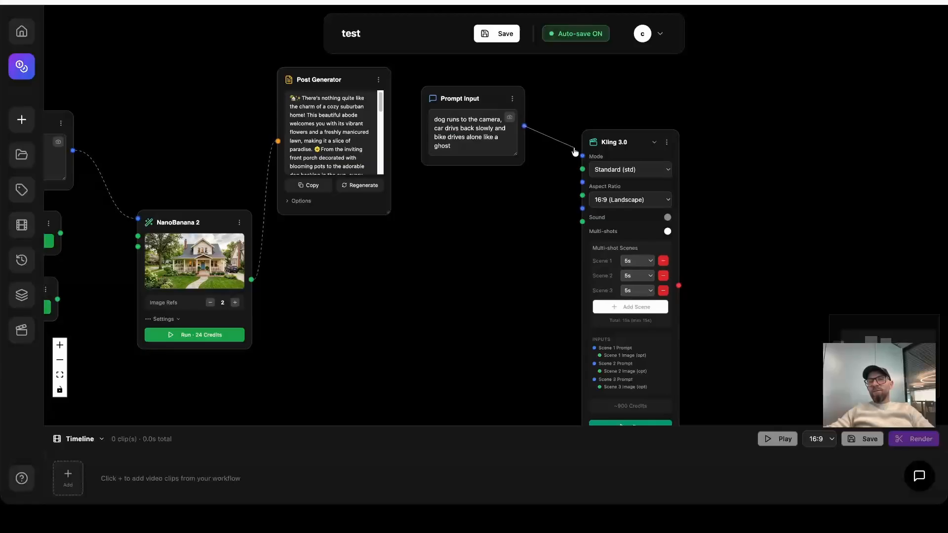
left_click_drag(254, 281, 582, 169)
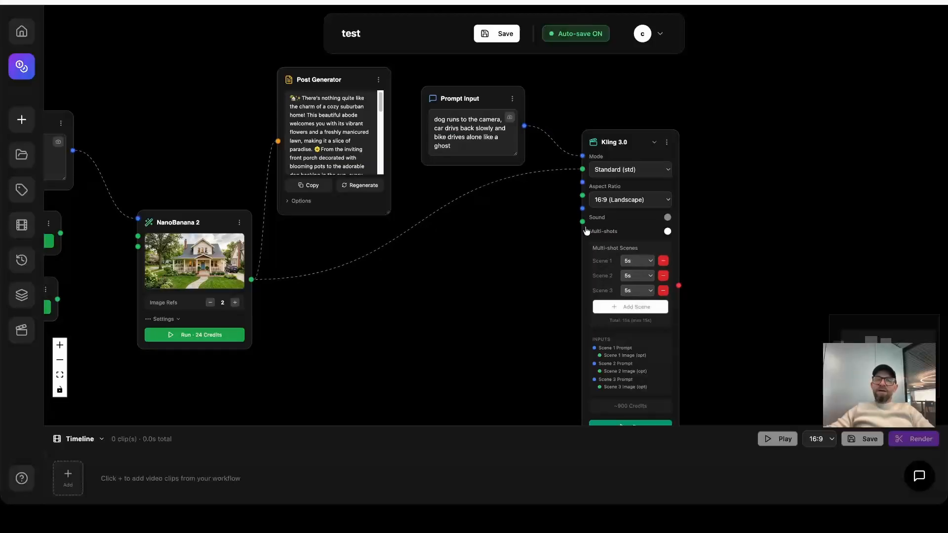
Remove Scene 3 and Scene 2 from Kling 3.0 and generate the video from Scene 1 at 5s.
scroll(458, 294, "down", 2)
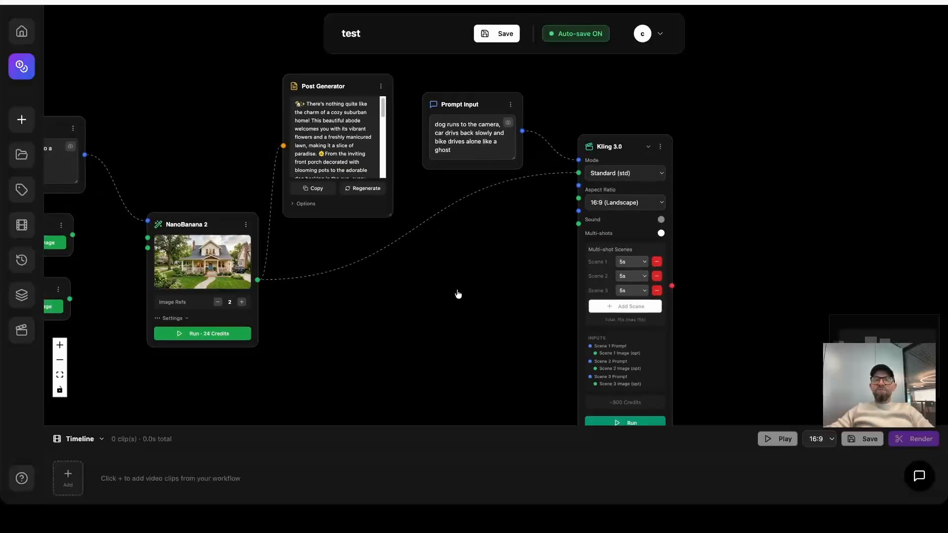
left_click_drag(486, 283, 426, 265)
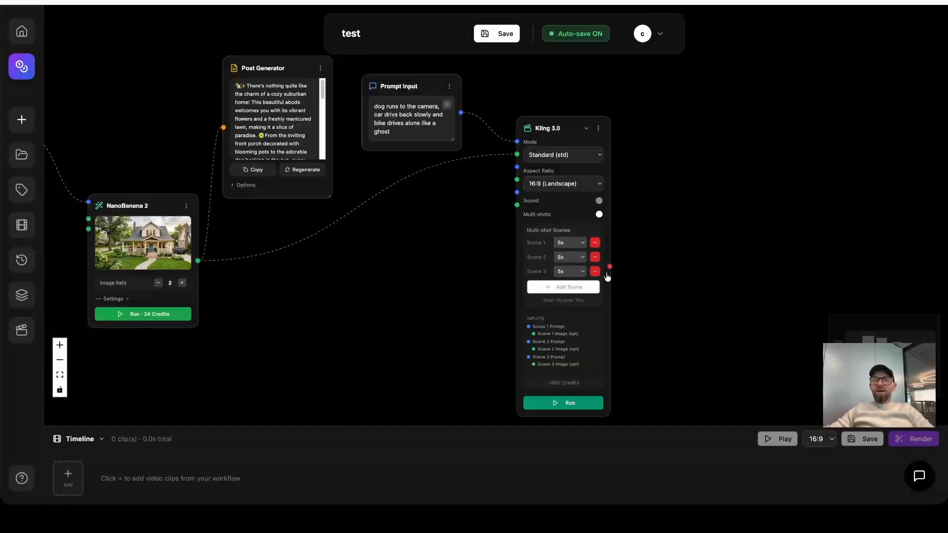
left_click(596, 272)
left_click(595, 257)
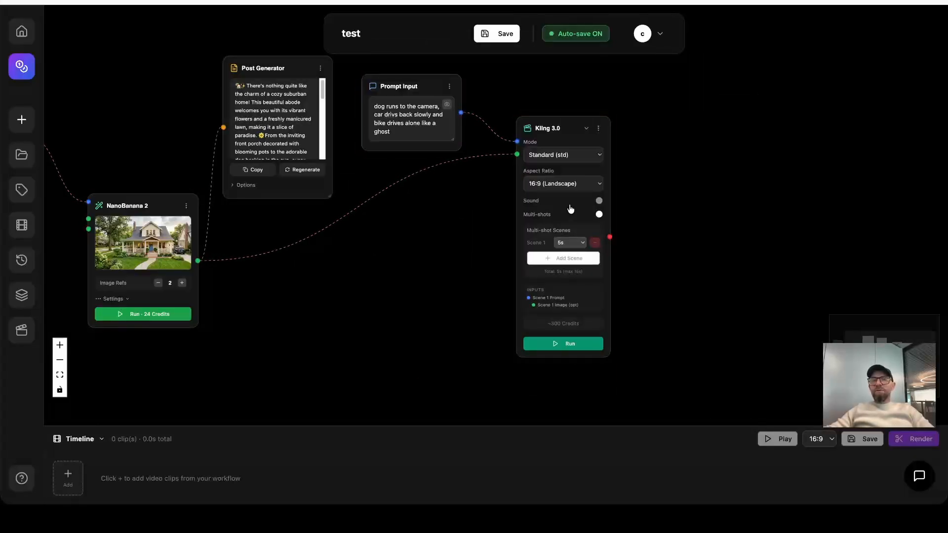
left_click(570, 345)
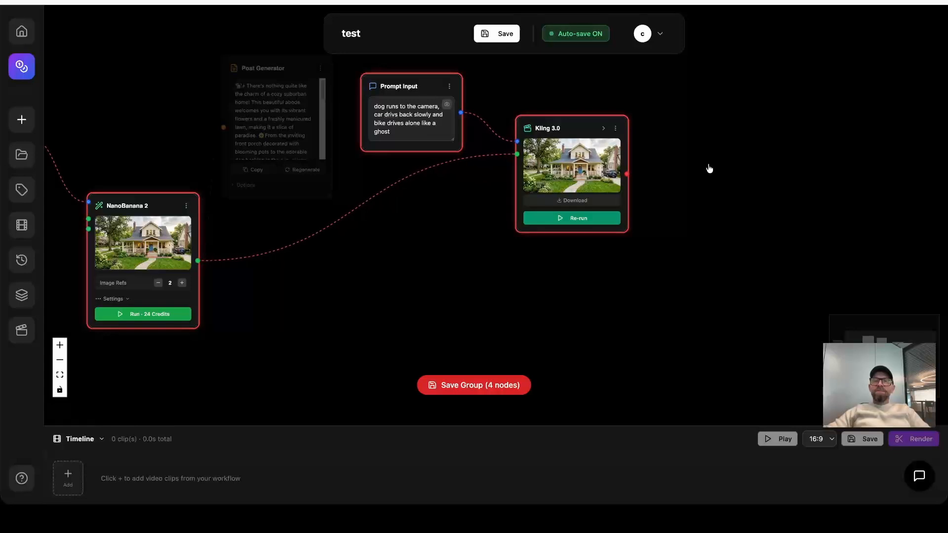
Enlarge the Kling 3.0 node and play the generated house video.
scroll(695, 178, "up", 6)
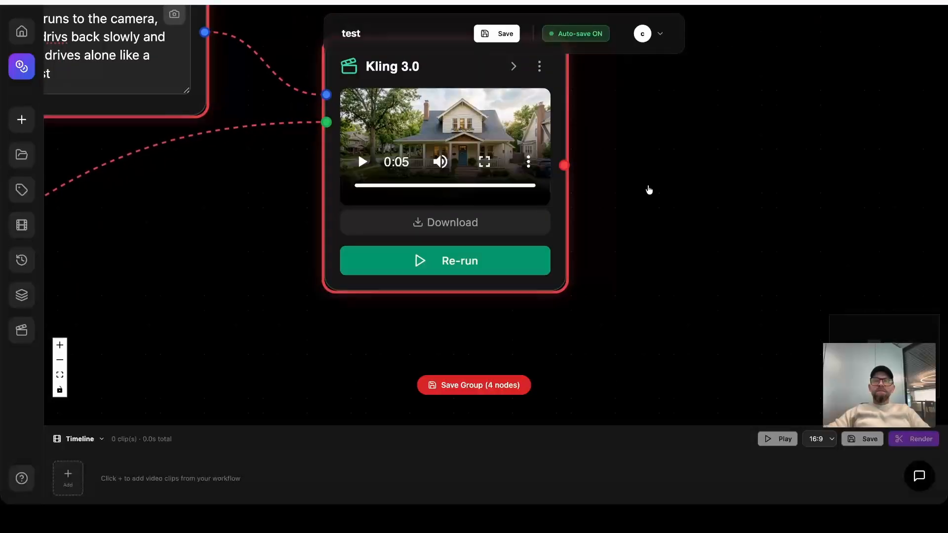
scroll(645, 191, "down", 1)
scroll(642, 188, "down", 1)
scroll(635, 173, "up", 3)
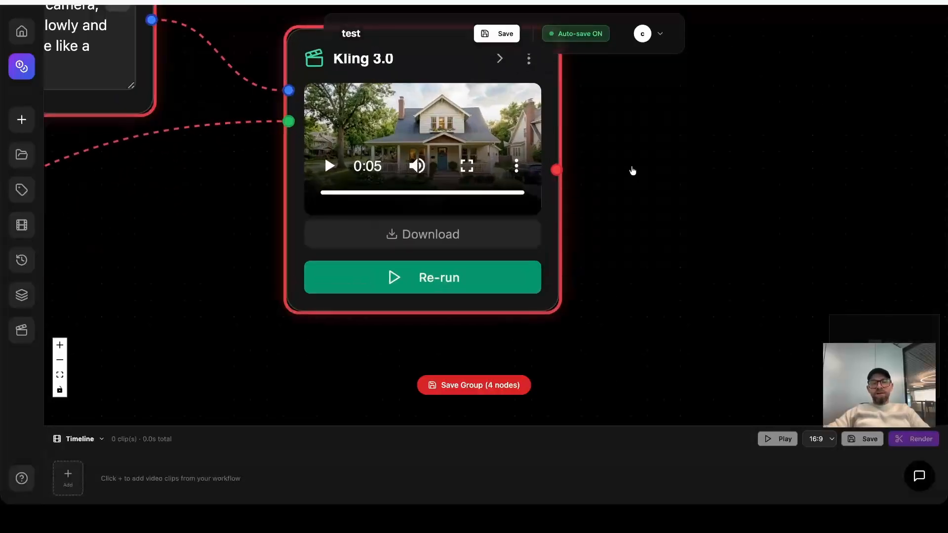
left_click_drag(622, 157, 680, 258)
scroll(680, 258, "up", 1)
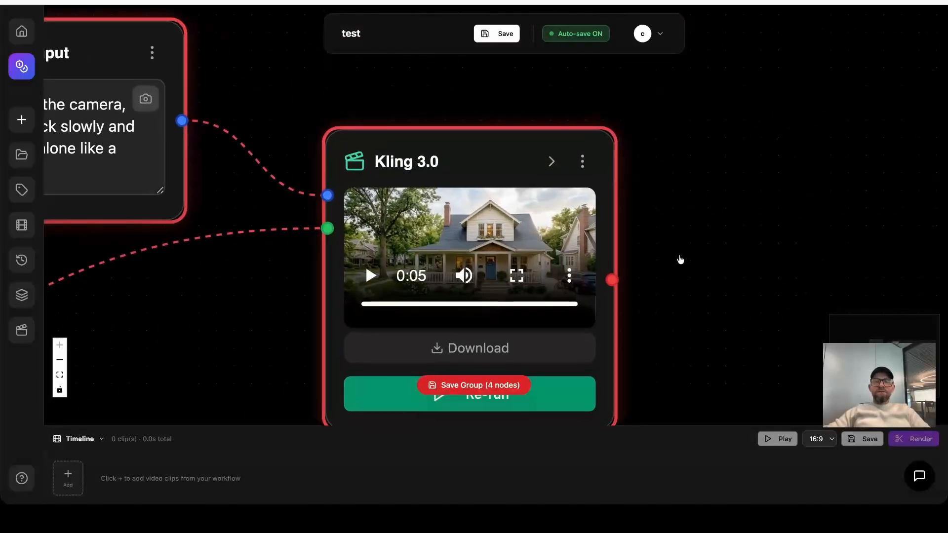
scroll(684, 250, "down", 3)
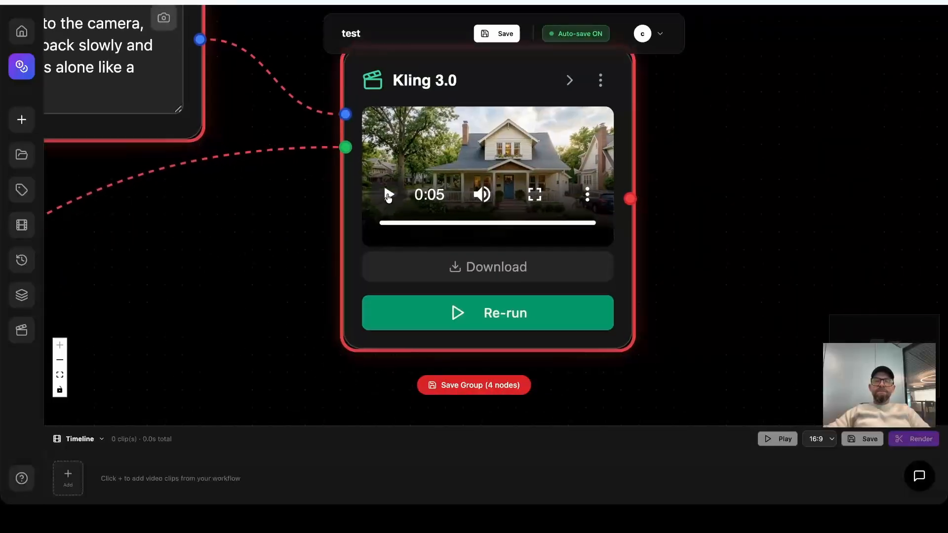
left_click(747, 198)
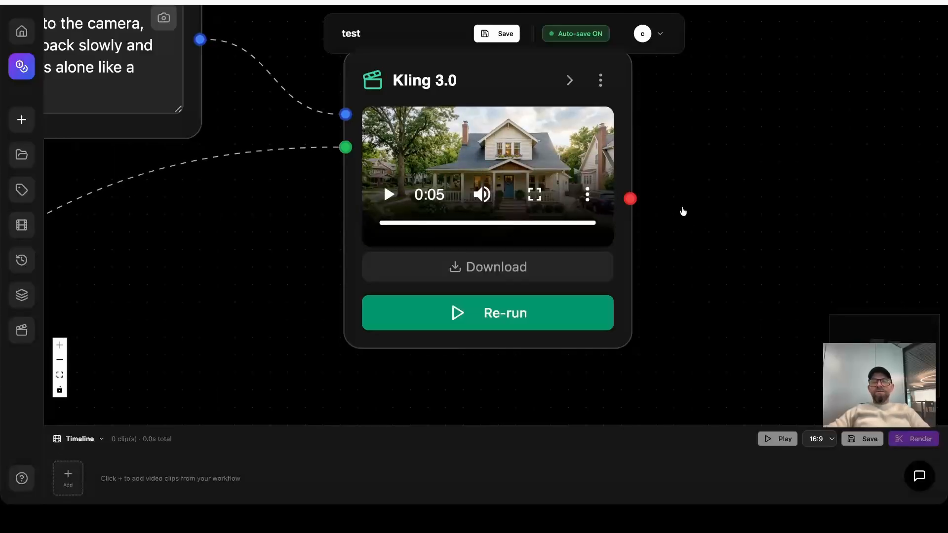
Add a Frame Cut node fed by the Kling 3.0 video output and place it beside the Kling 3.0 node.
scroll(701, 197, "down", 3)
scroll(722, 187, "down", 1)
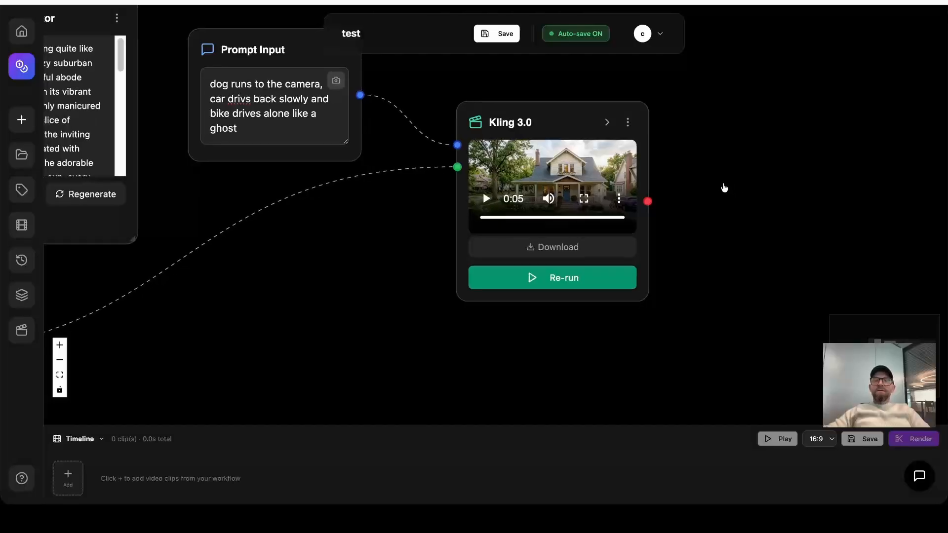
scroll(751, 188, "down", 2)
left_click_drag(751, 188, 619, 193)
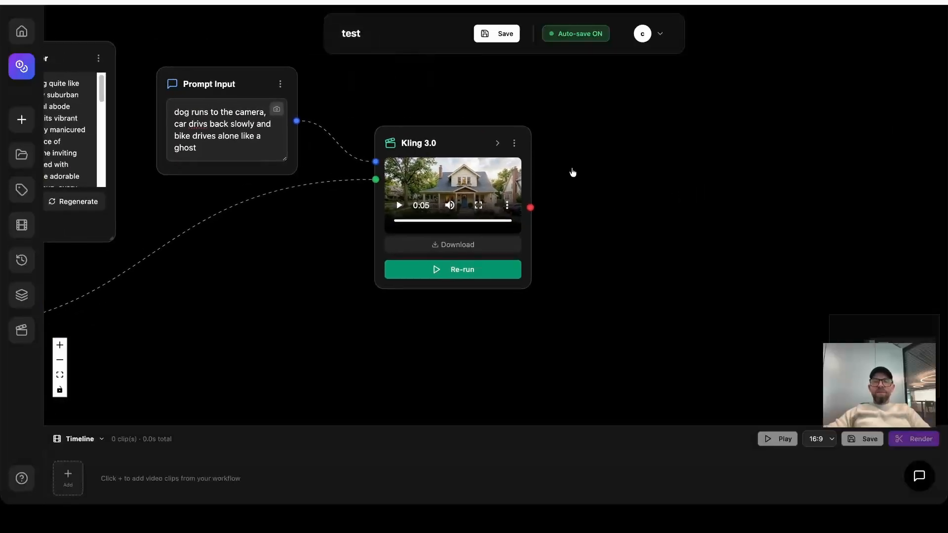
left_click_drag(470, 143, 464, 128)
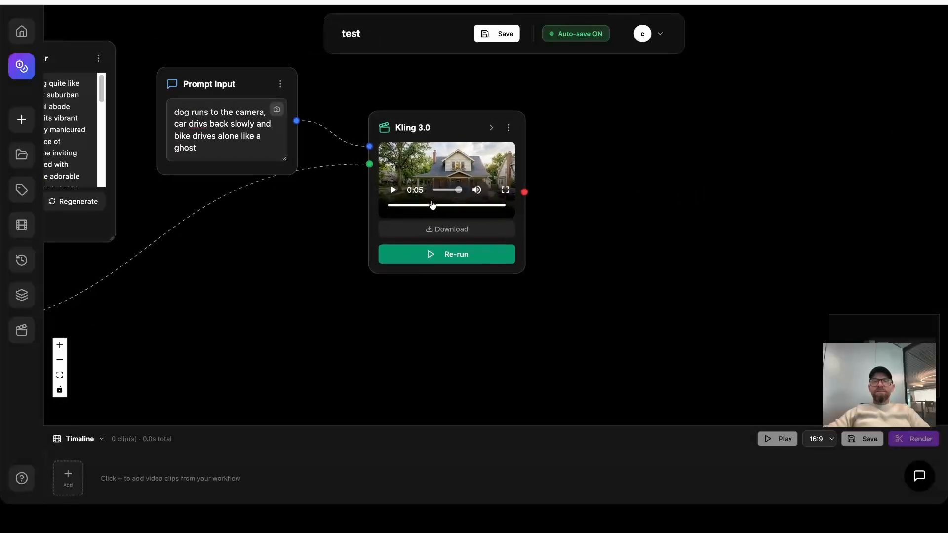
left_click_drag(523, 191, 619, 157)
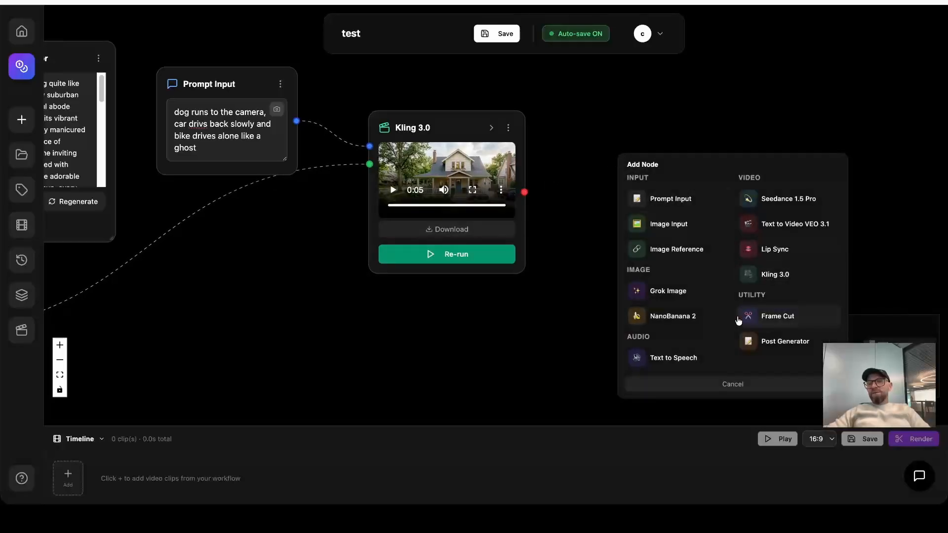
left_click(773, 321)
left_click_drag(732, 165, 708, 101)
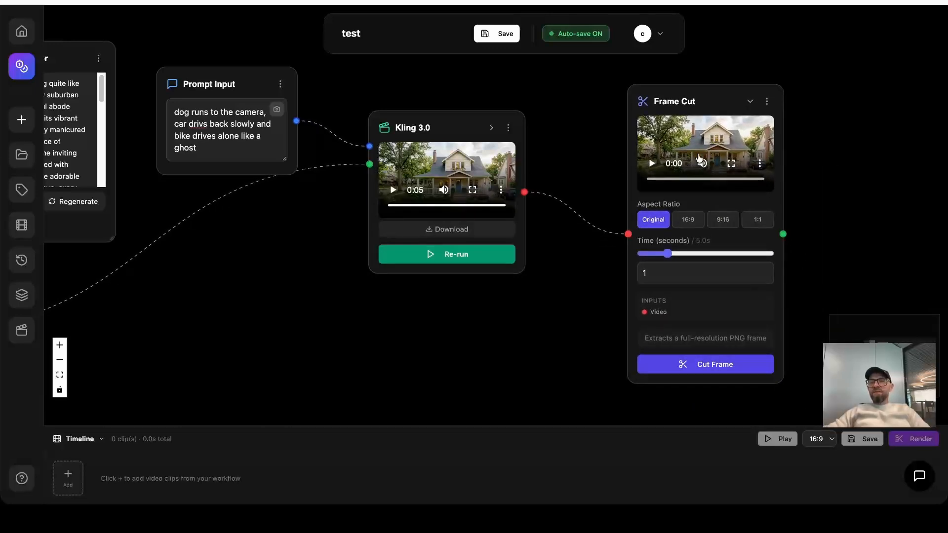
Set the Frame Cut aspect ratio to 16:9 and its time to 4 seconds.
left_click_drag(838, 164, 656, 174)
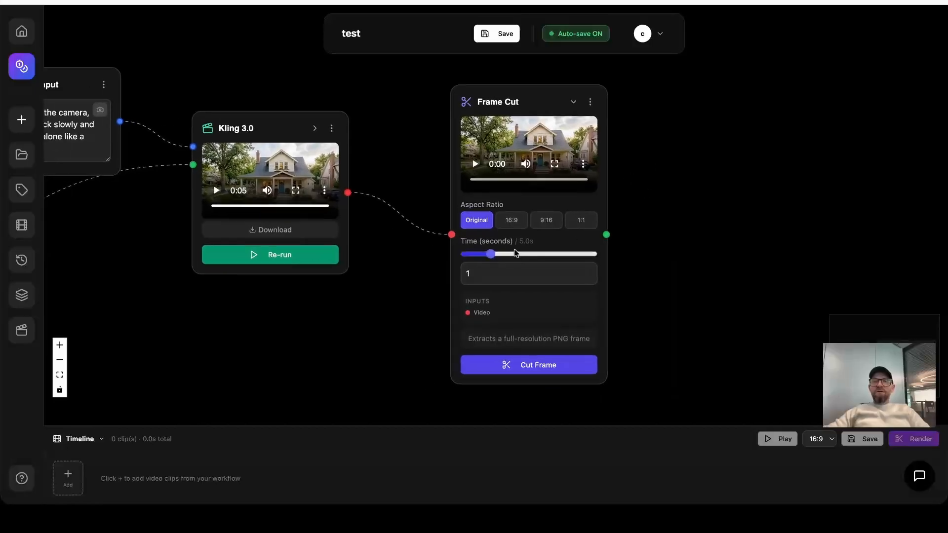
mouse_move(492, 256)
left_mouse_down()
mouse_move(563, 254)
mouse_move(492, 253)
left_mouse_up()
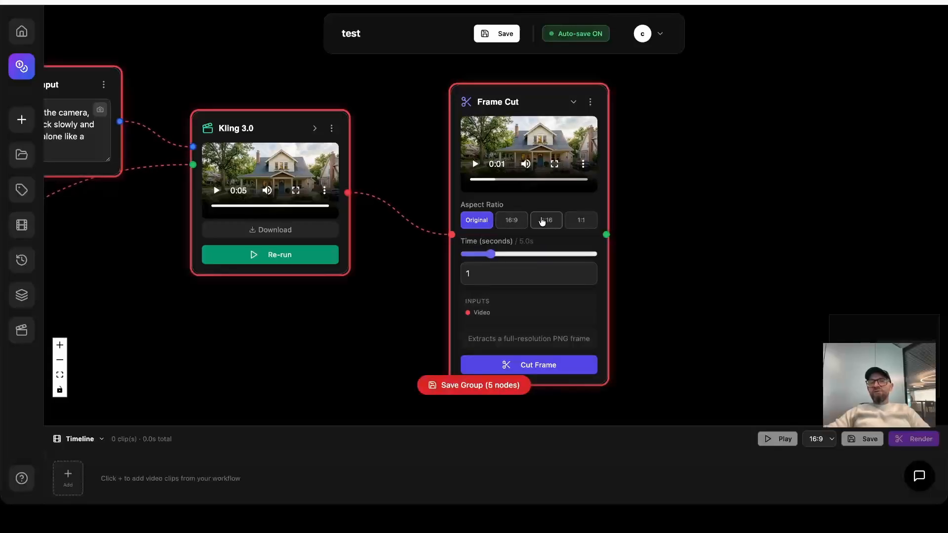
left_click(508, 221)
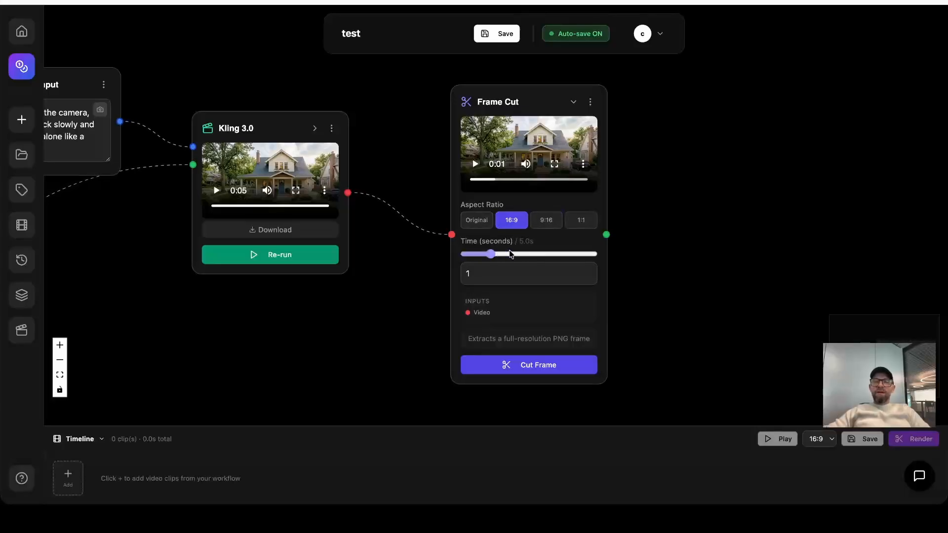
left_click_drag(491, 254, 559, 254)
double_click(469, 274)
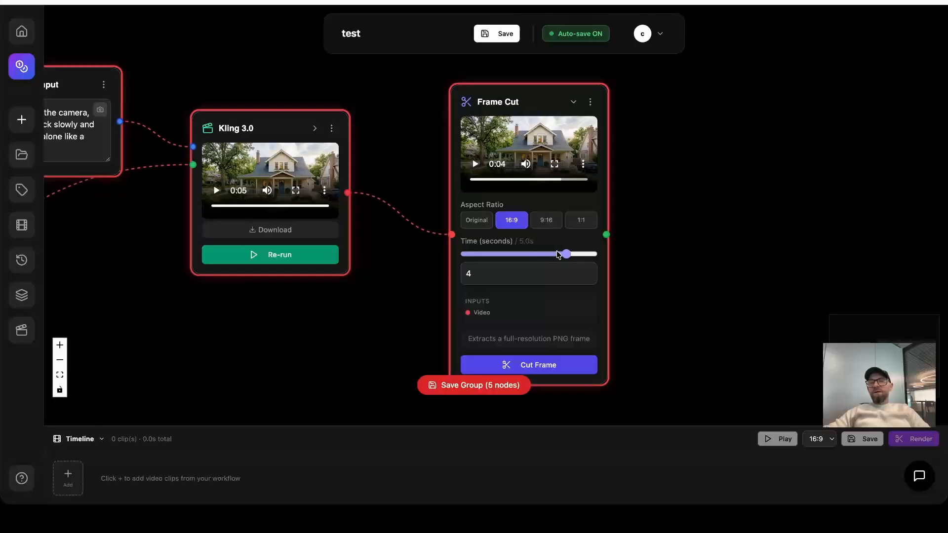
left_click(559, 255)
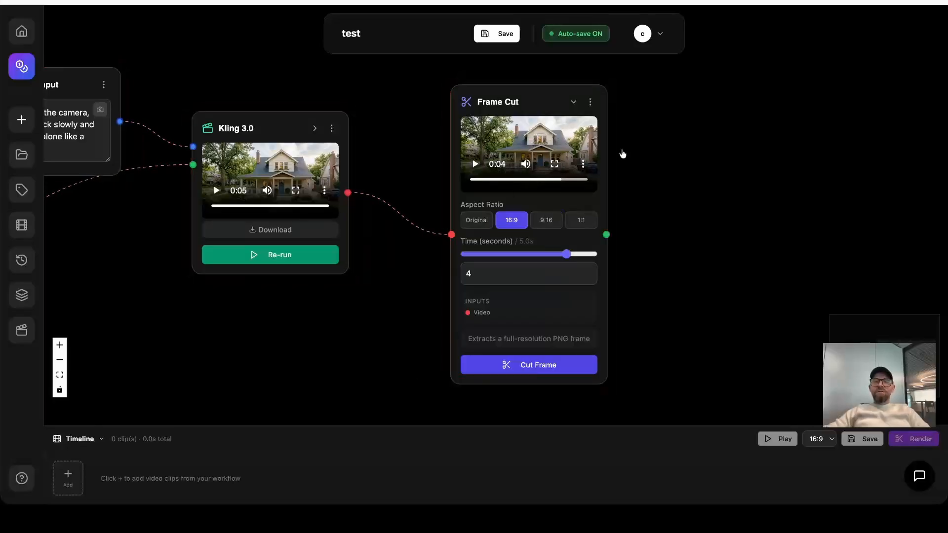
Inspect the Frame Cut video preview at the chosen time in full screen, and return to the canvas.
scroll(623, 154, "up", 5)
scroll(614, 165, "down", 8)
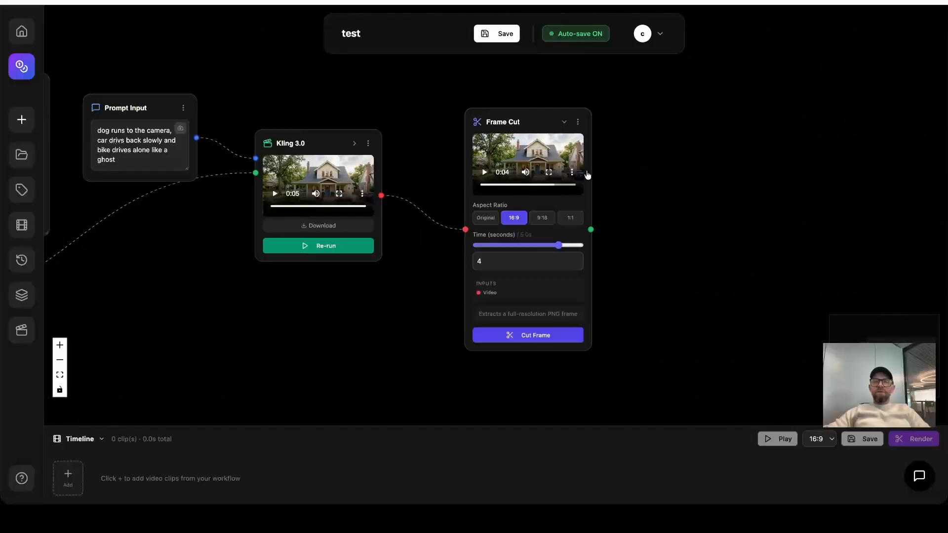
scroll(588, 175, "up", 2)
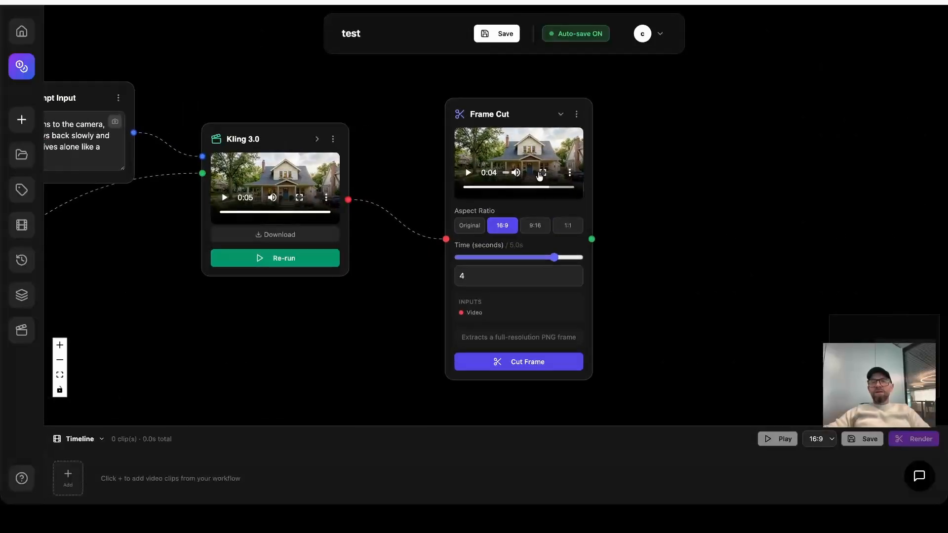
left_click(540, 175)
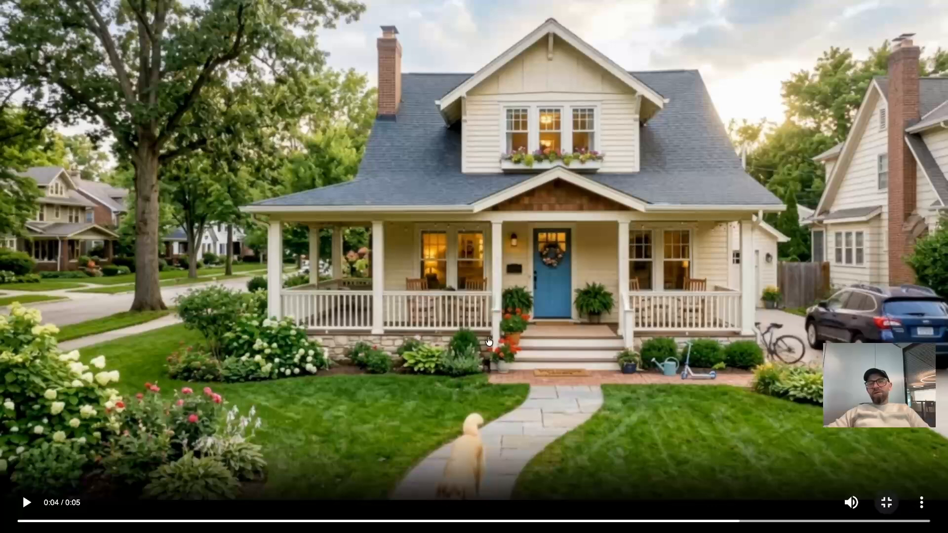
key("Escape")
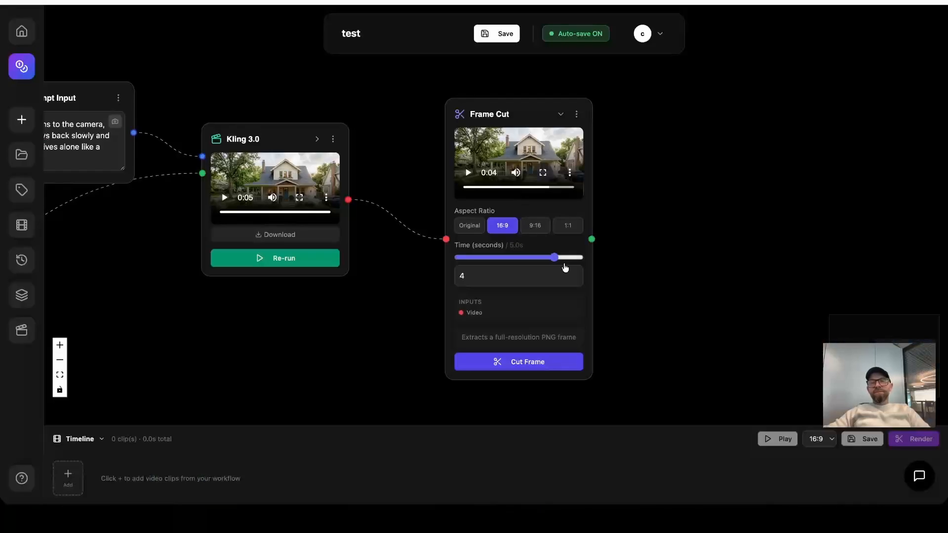
Extract the frame with Frame Cut, shift the node closer to Kling 3.0 and inspect the enlarged frame image.
left_click(527, 363)
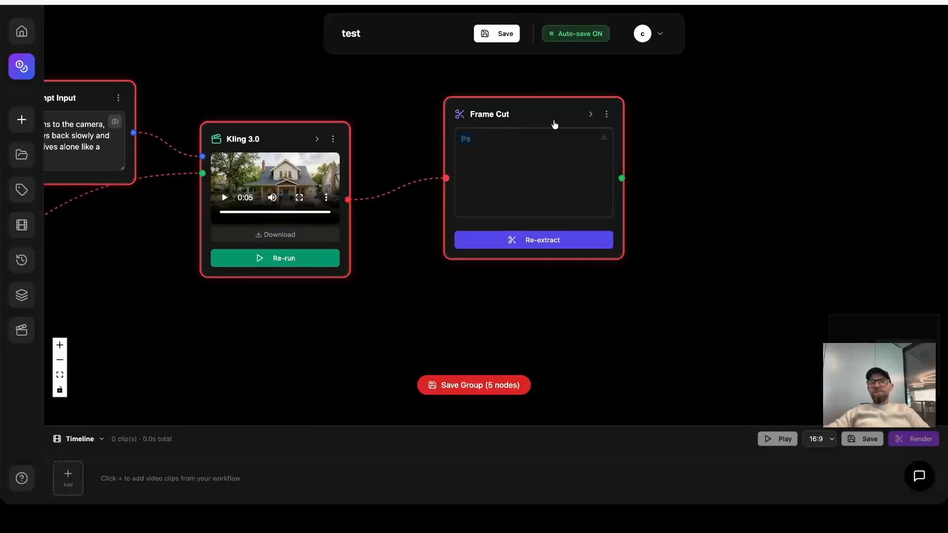
left_click_drag(554, 108, 527, 106)
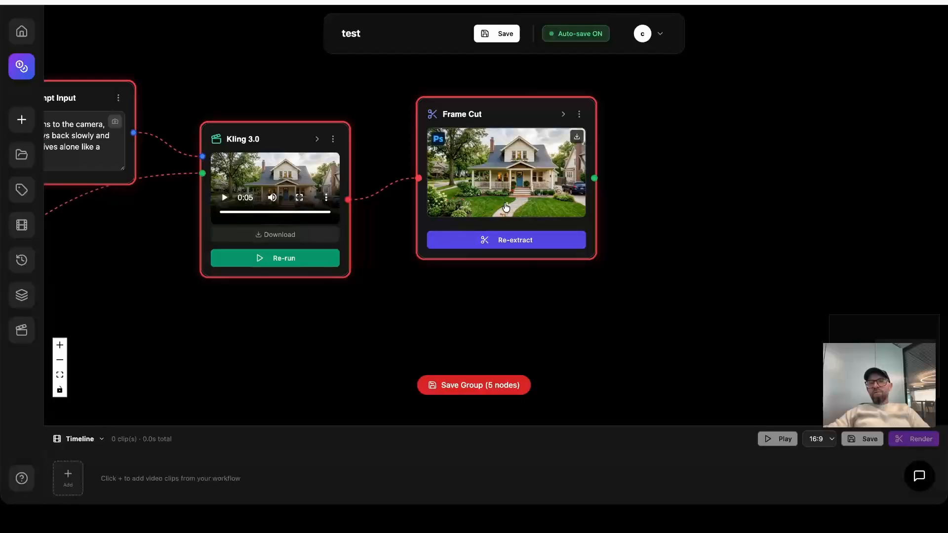
scroll(515, 206, "up", 5)
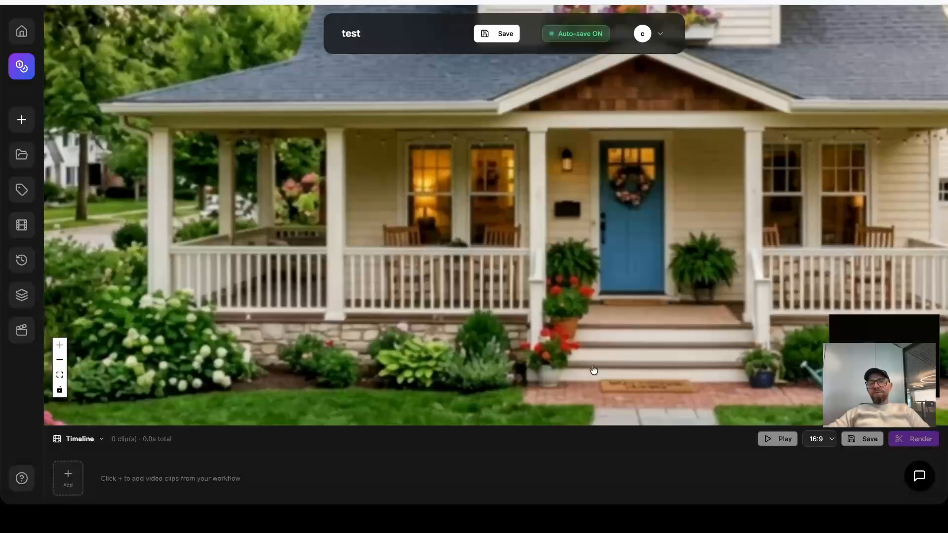
scroll(594, 369, "down", 6)
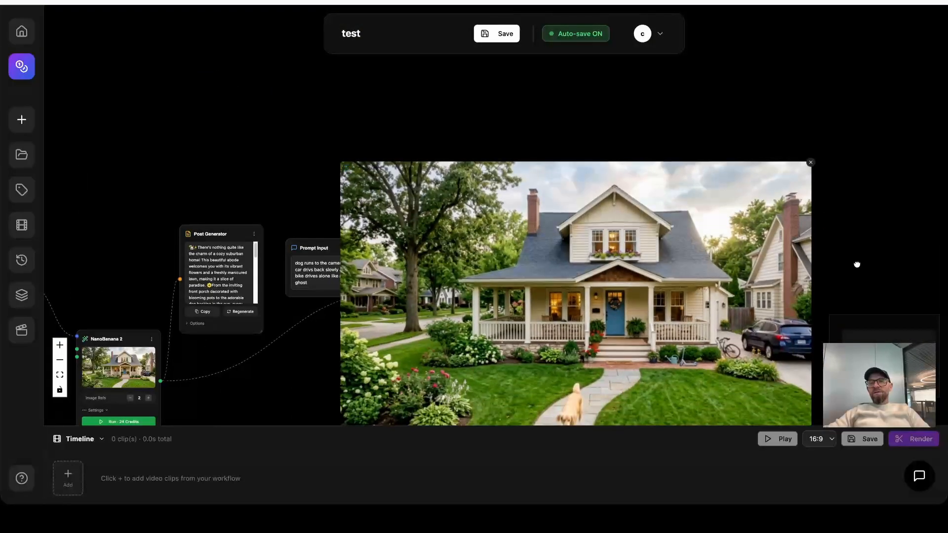
left_click_drag(857, 264, 768, 159)
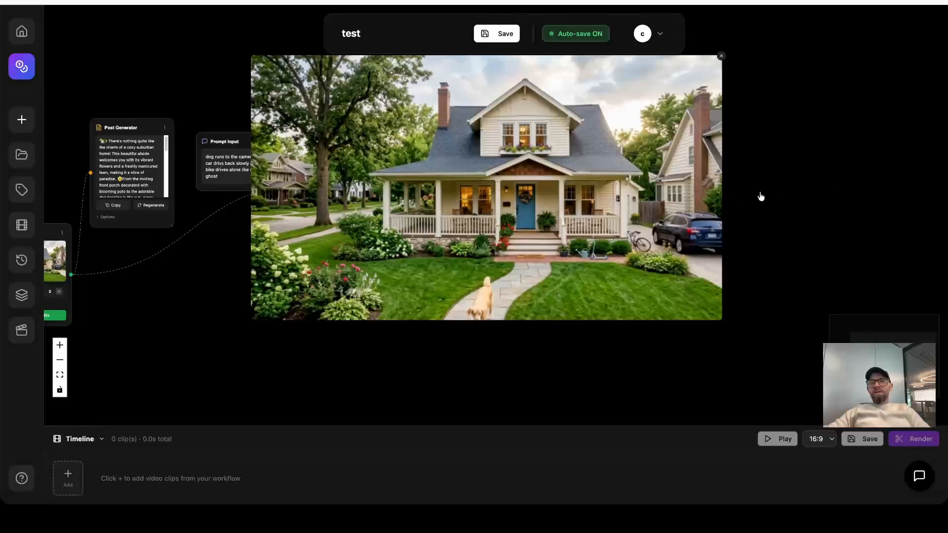
left_click(721, 56)
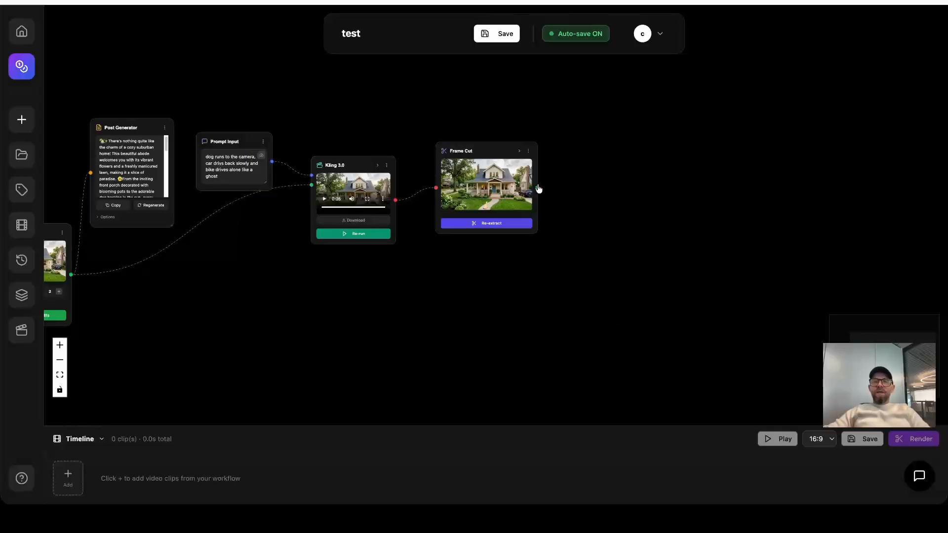
Add a second Kling 3.0 node fed by the Frame Cut image output, and move Frame Cut up and away from the first Kling 3.0.
left_click_drag(538, 185, 696, 159)
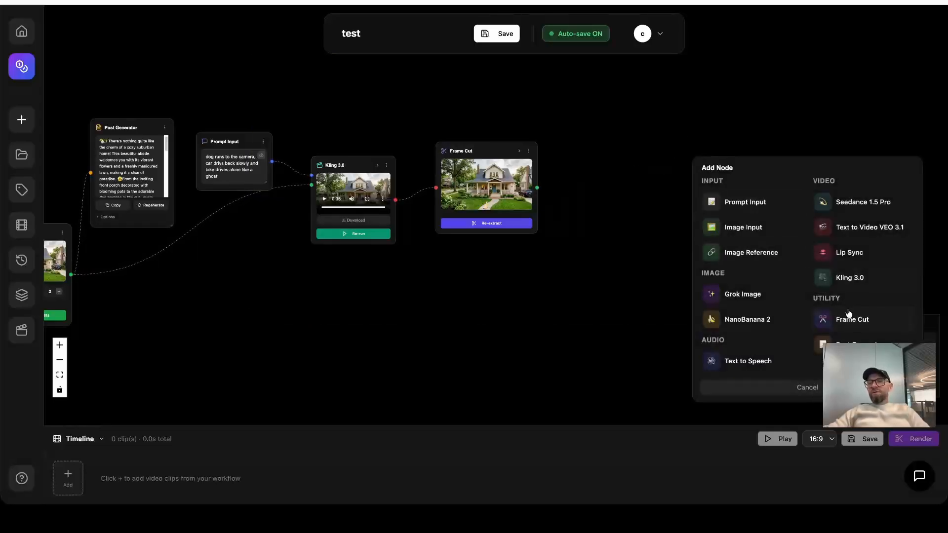
left_click(851, 278)
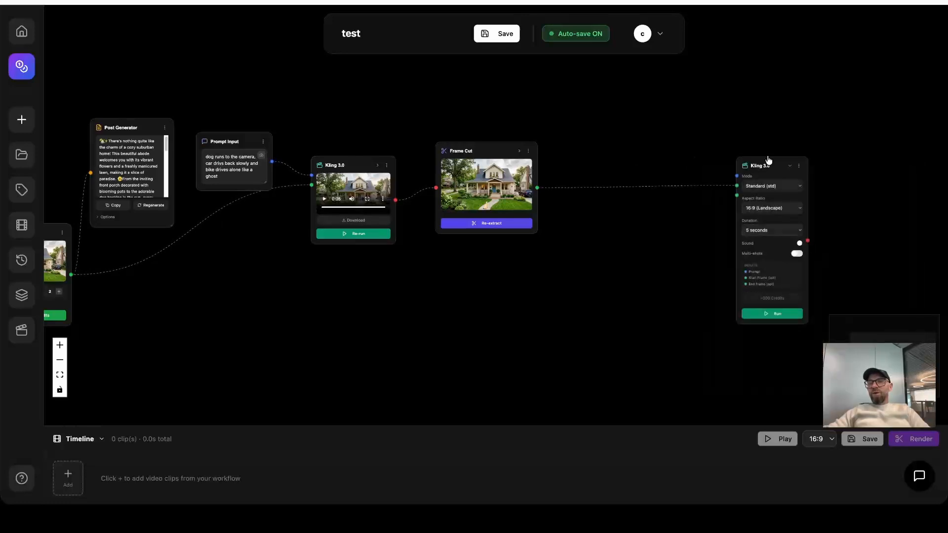
left_click_drag(483, 152, 510, 124)
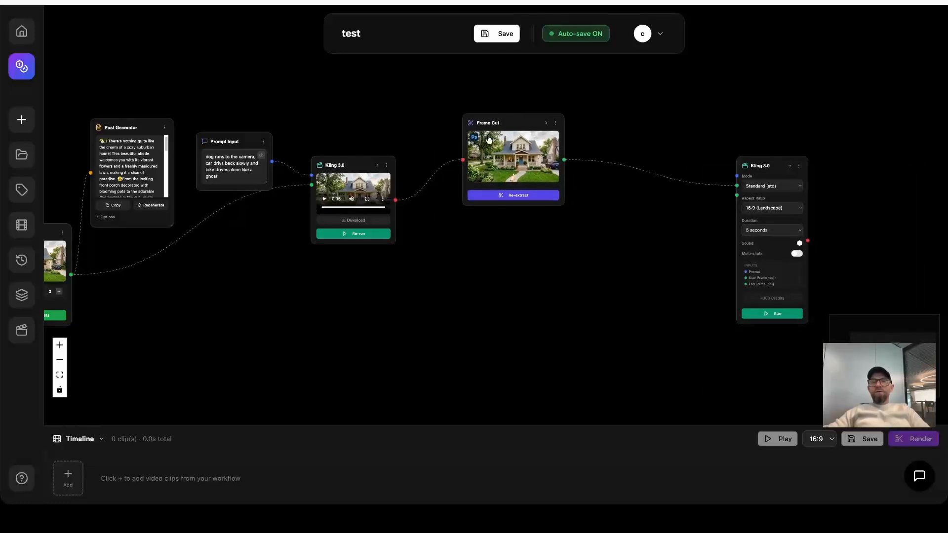
left_click_drag(482, 284, 598, 273)
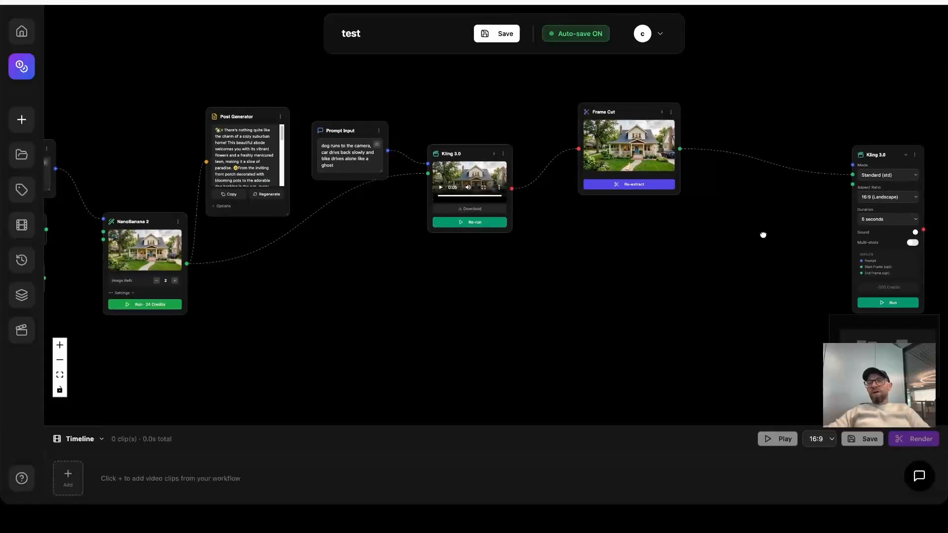
scroll(763, 235, "right", 5)
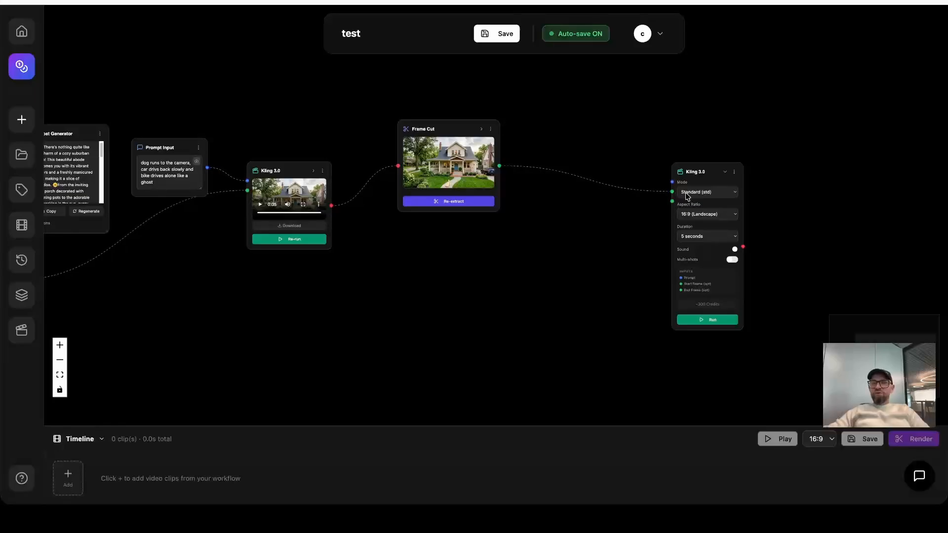
Delete the second Kling 3.0 node connected to the Frame Cut output.
left_click(734, 172)
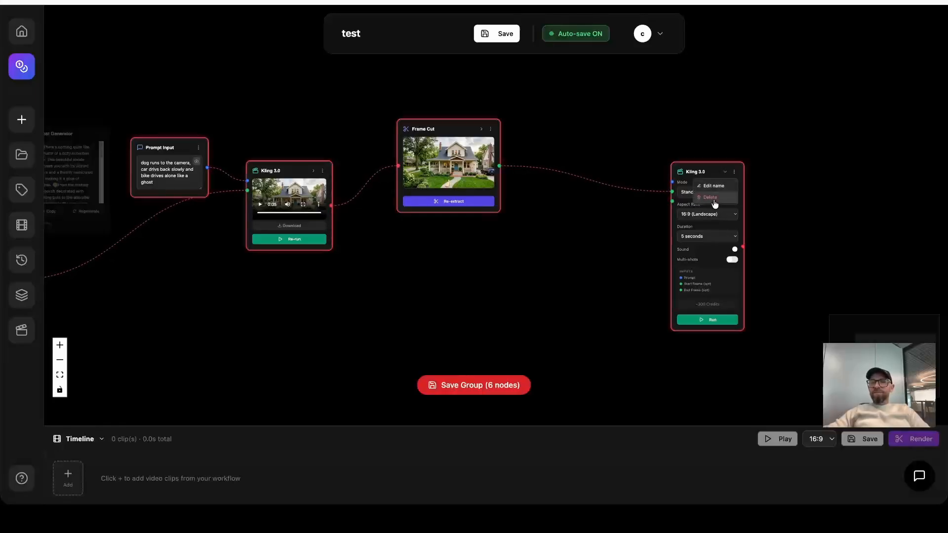
left_click(714, 199)
left_click(540, 308)
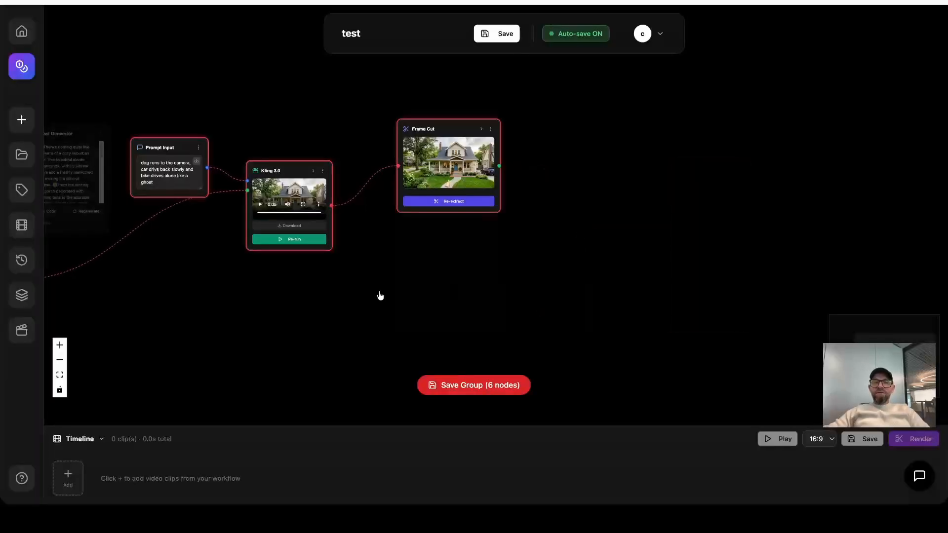
Review the whole node chain and the enlarged image of the extracted frame, and close the enlarged view.
left_click_drag(322, 307, 515, 286)
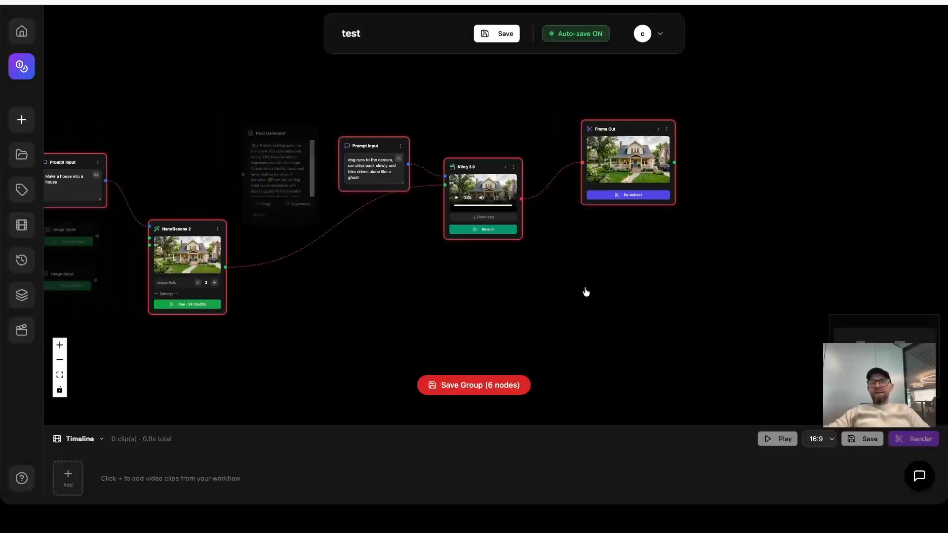
scroll(484, 301, "down", 2)
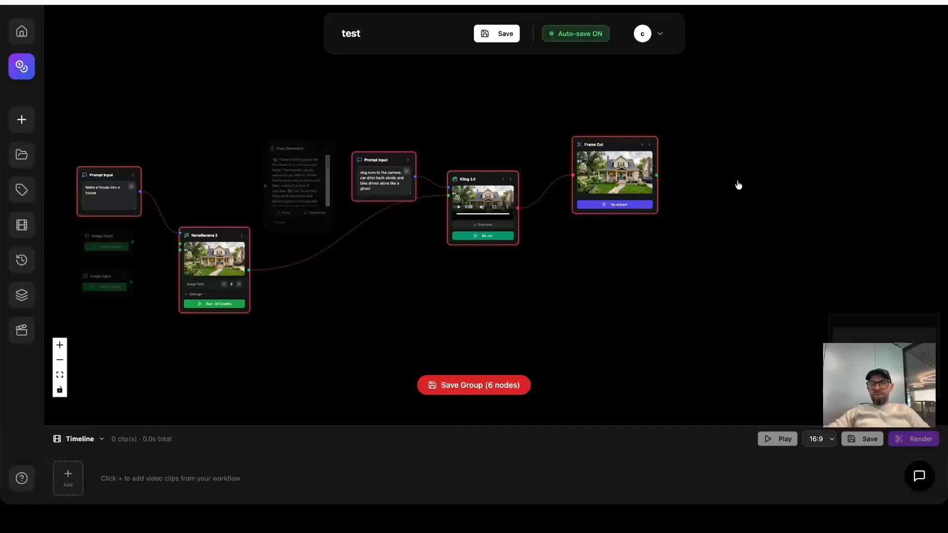
left_click_drag(731, 184, 572, 210)
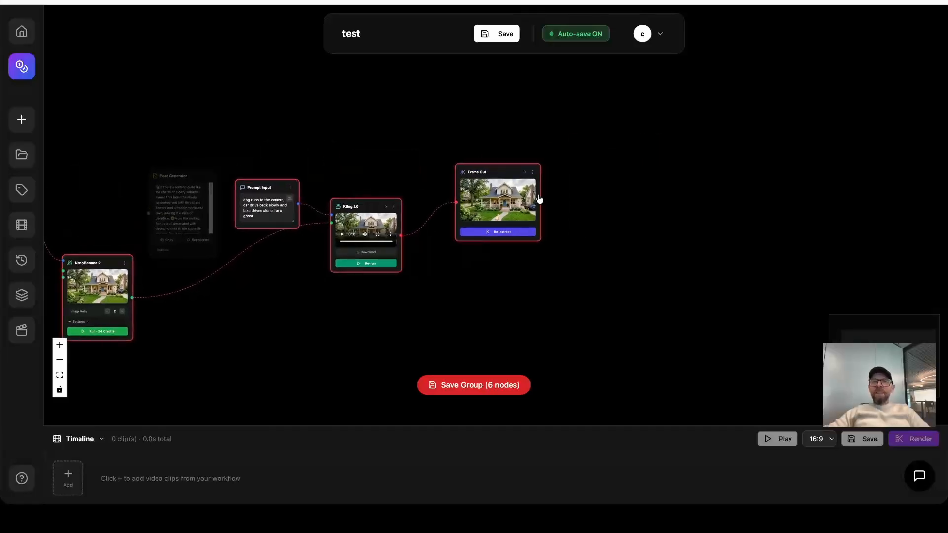
left_click(504, 195)
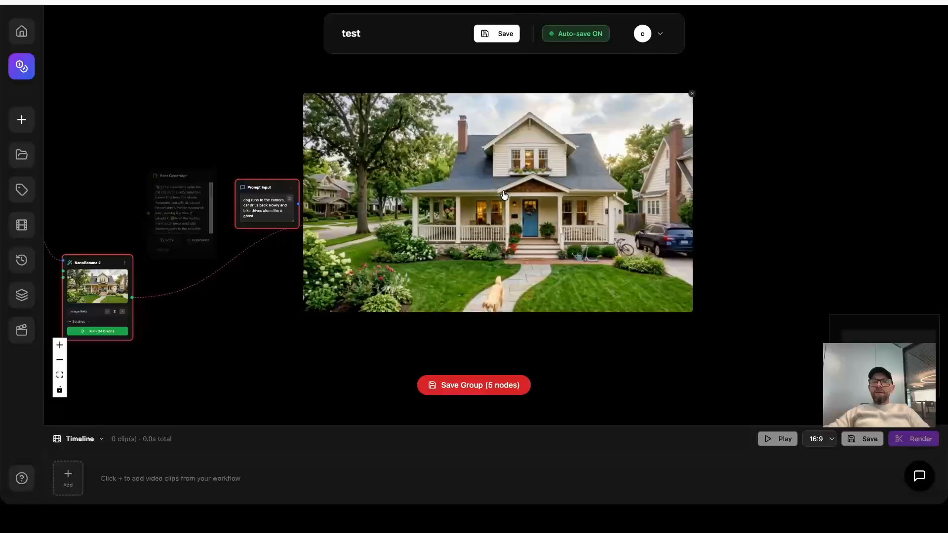
left_click(771, 183)
left_click(691, 95)
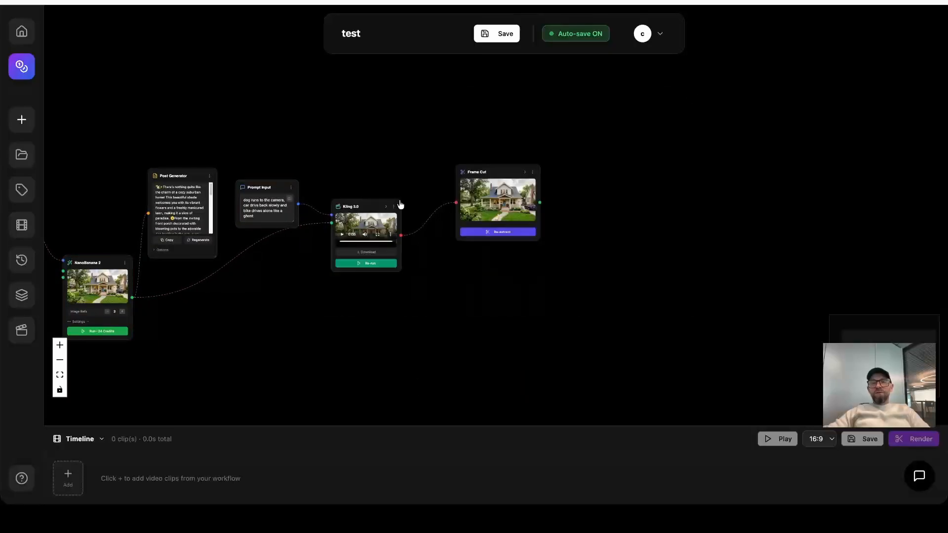
Move Frame Cut up to clear space, and add a Text to Speech node above and beyond it.
left_click_drag(501, 182, 476, 120)
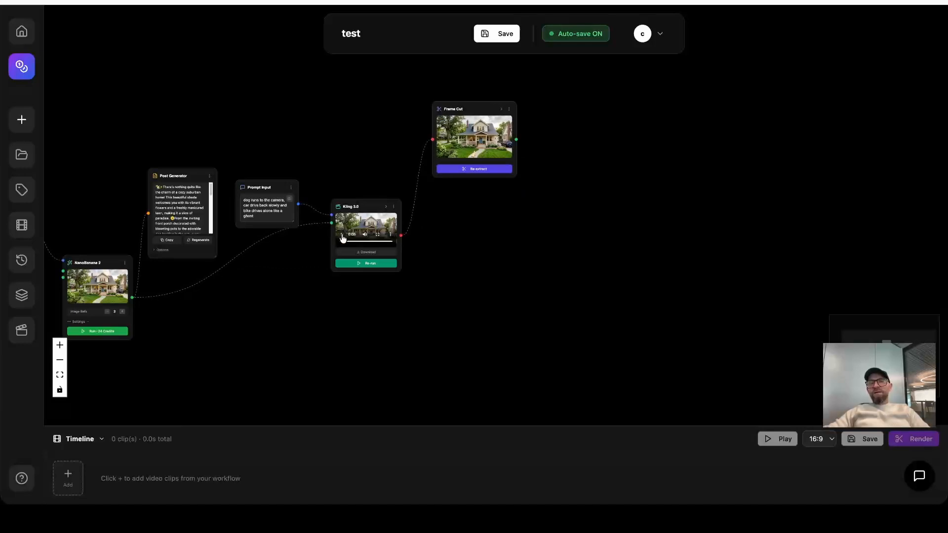
left_click(393, 237)
left_click(353, 175)
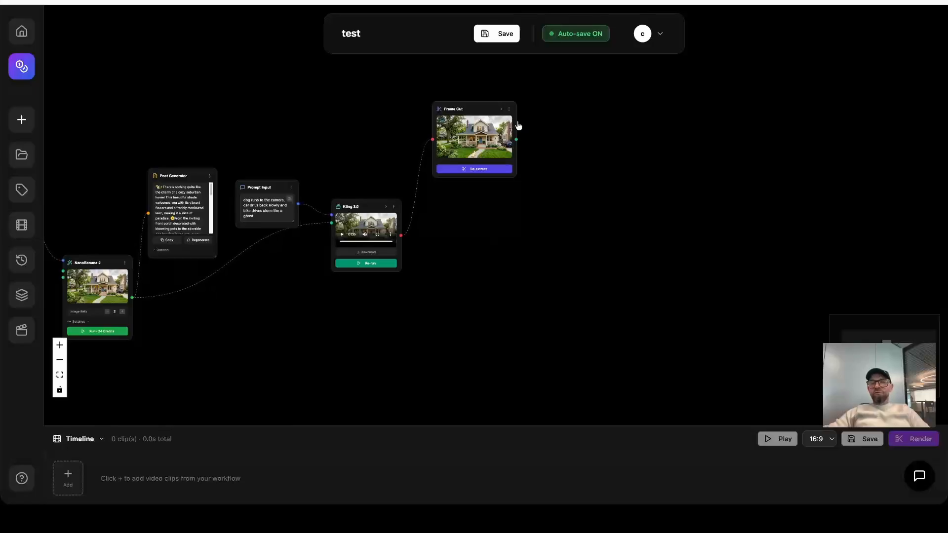
left_click_drag(515, 139, 648, 130)
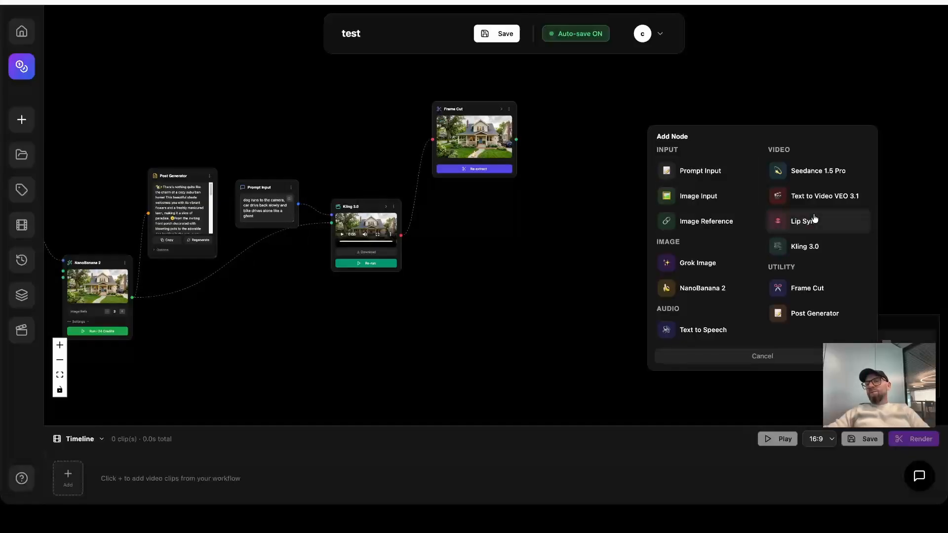
left_click(694, 332)
left_click_drag(712, 138, 606, 90)
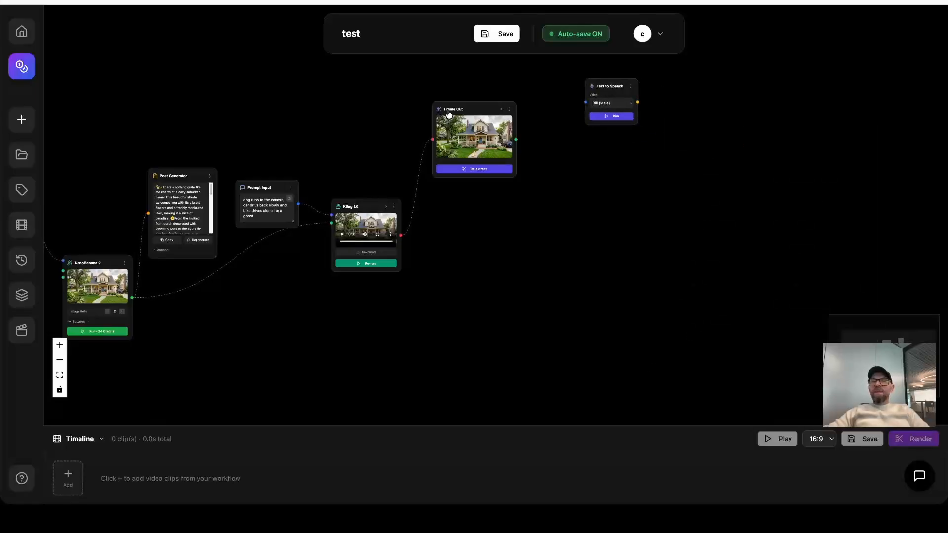
Move Frame Cut back in line with Kling 3.0 and position the Text to Speech node above it.
left_click_drag(453, 109, 496, 175)
left_click_drag(605, 88, 540, 85)
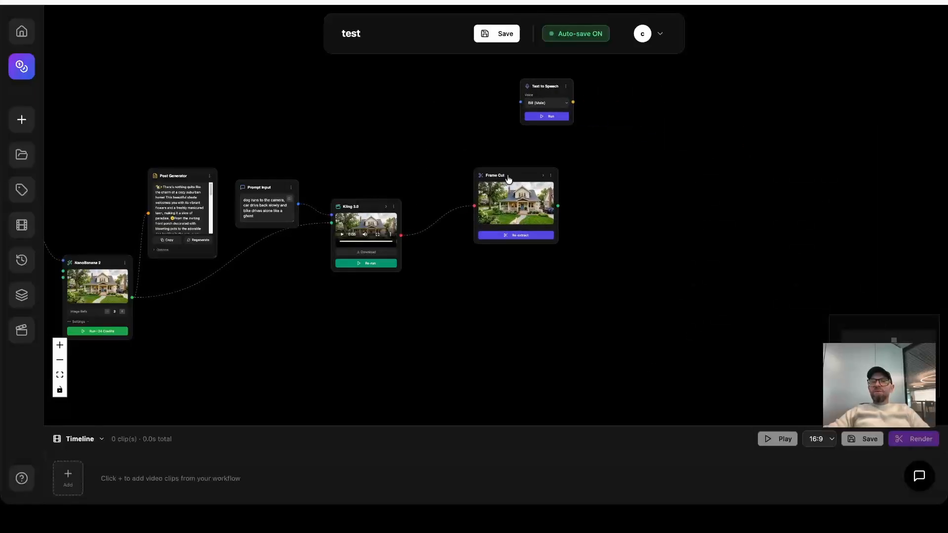
left_click_drag(509, 179, 525, 189)
left_click_drag(539, 89, 659, 111)
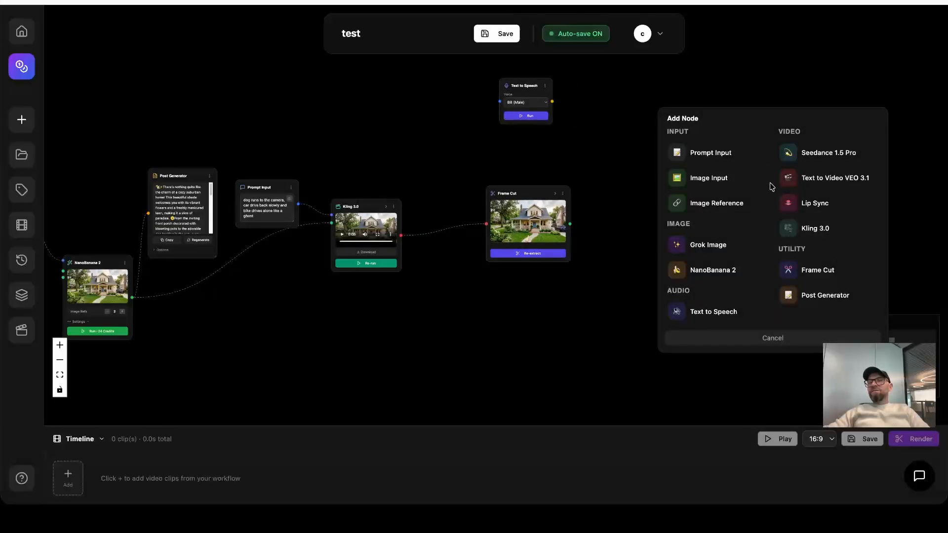
Add a Prompt Input node feeding the Text to Speech node and place it in front of that node.
left_click_drag(521, 85, 469, 91)
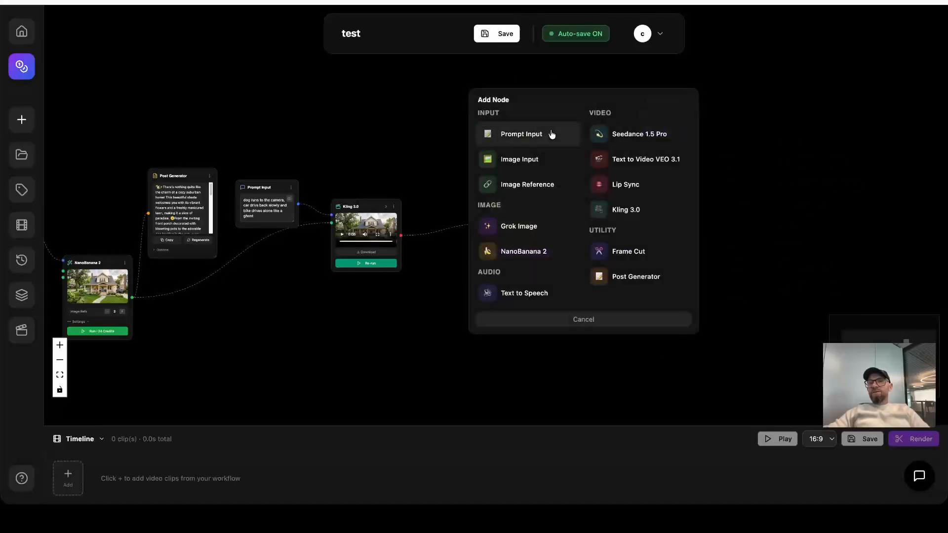
left_click(555, 133)
left_click_drag(548, 102, 512, 79)
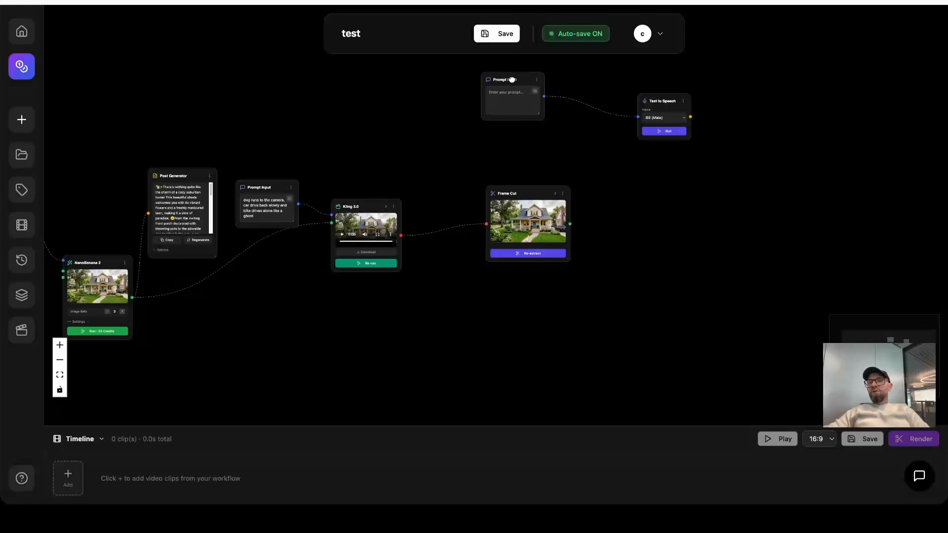
Enter the prompt "hi i did the house with the dog" in the Prompt Input feeding the Text to Speech node.
left_click_drag(661, 100, 654, 102)
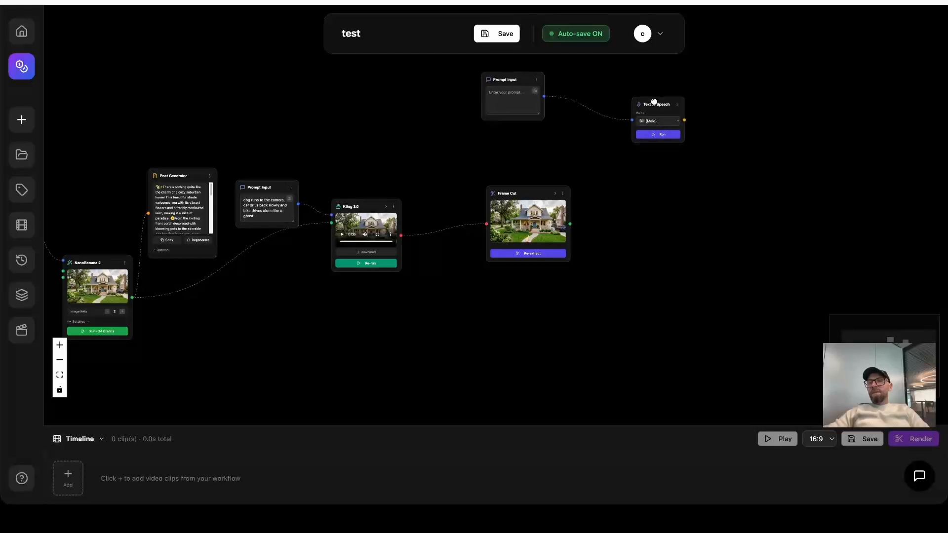
left_click(503, 100)
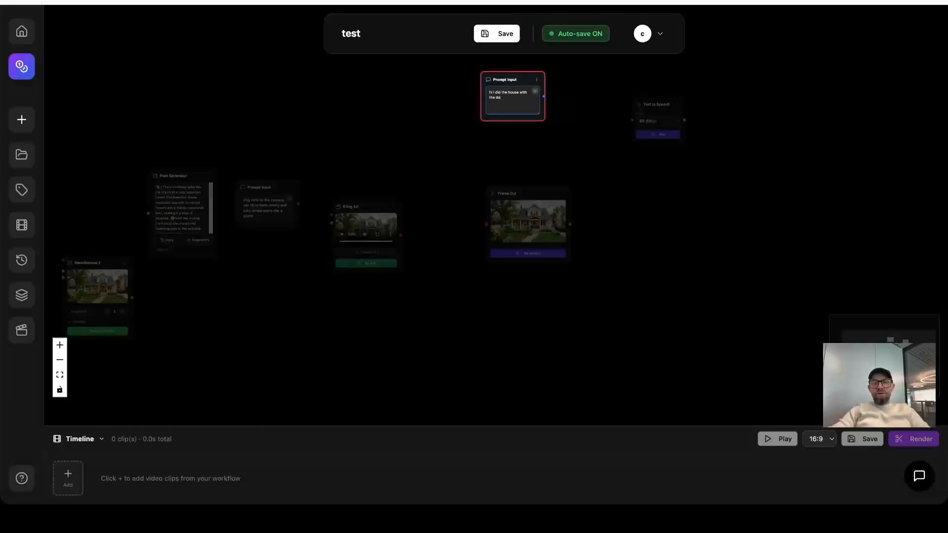
type("g")
left_click(594, 164)
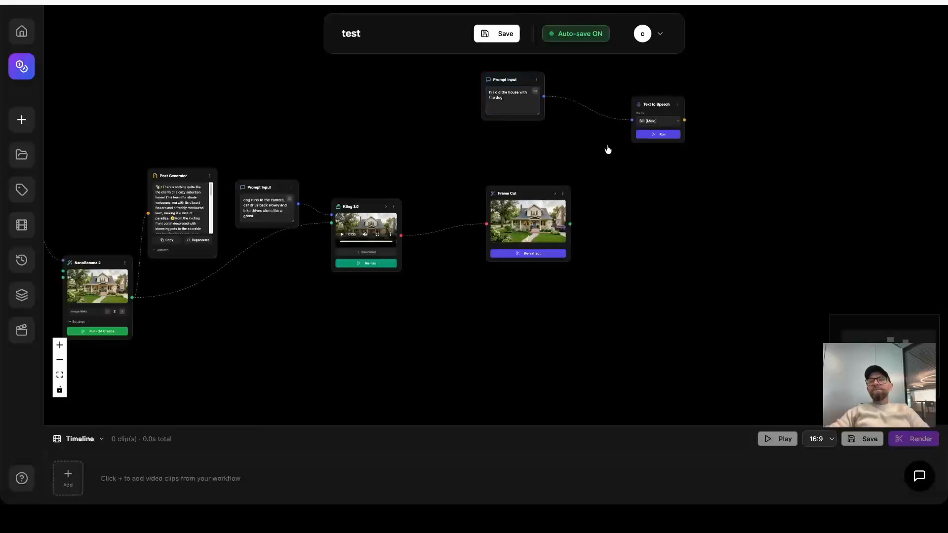
Set the Text to Speech voice to Eric (Male) and run the node to generate the audio.
left_click(676, 123)
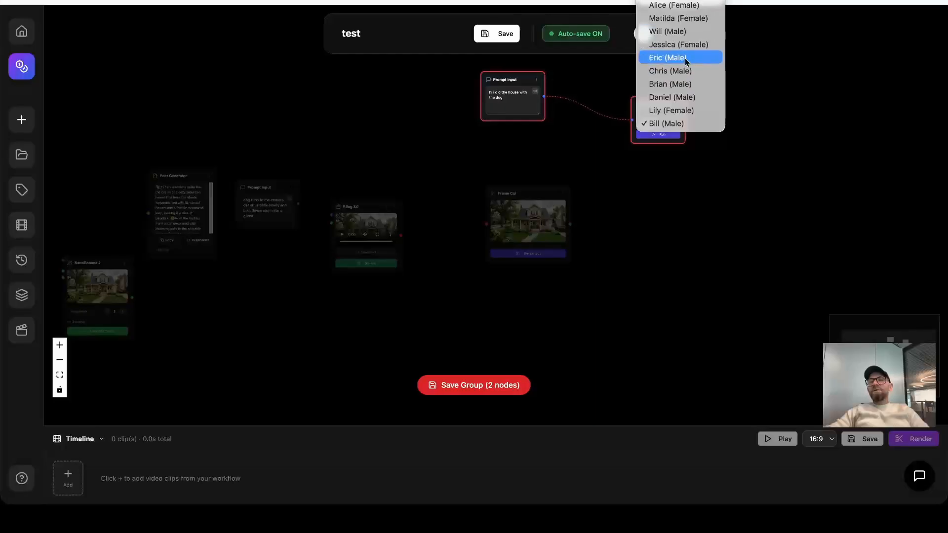
left_click(685, 58)
left_click(661, 136)
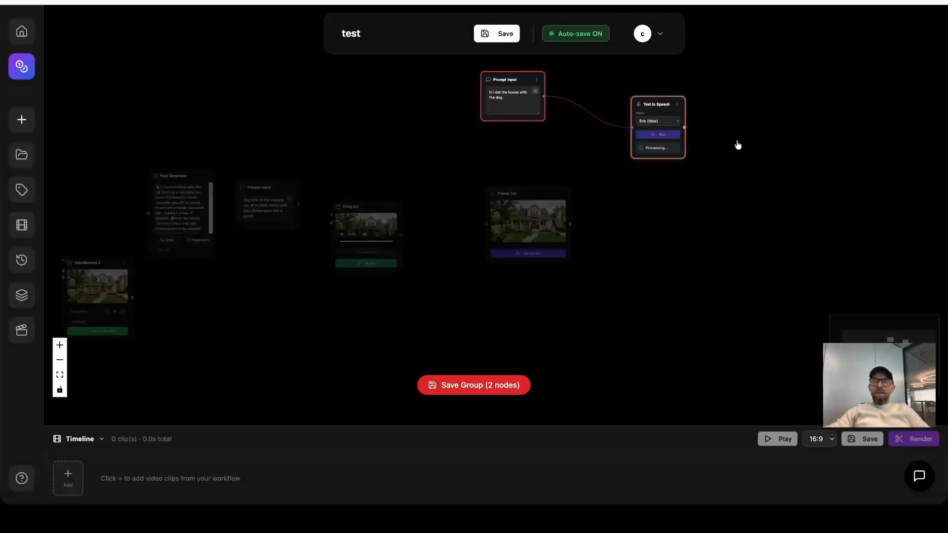
scroll(737, 144, "up", 1)
scroll(737, 144, "up", 1)
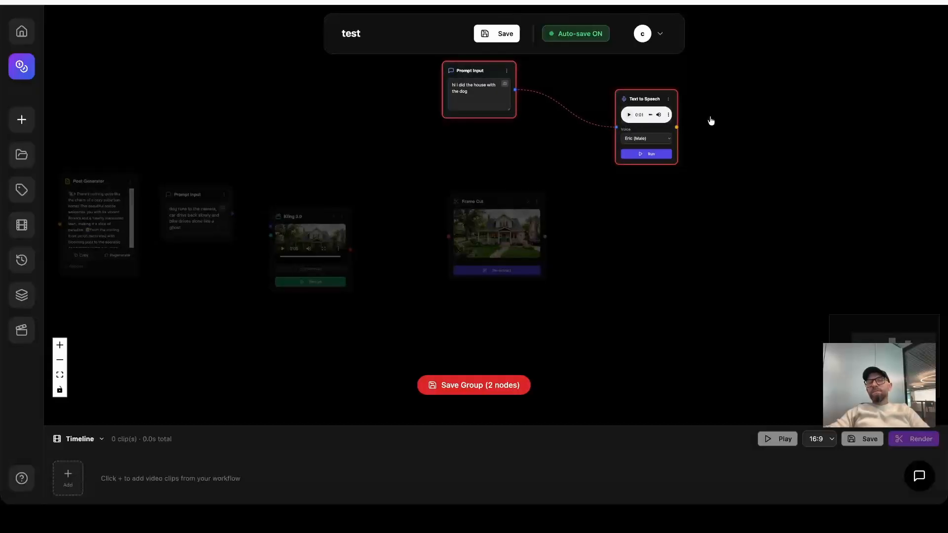
left_click(669, 115)
left_click(689, 114)
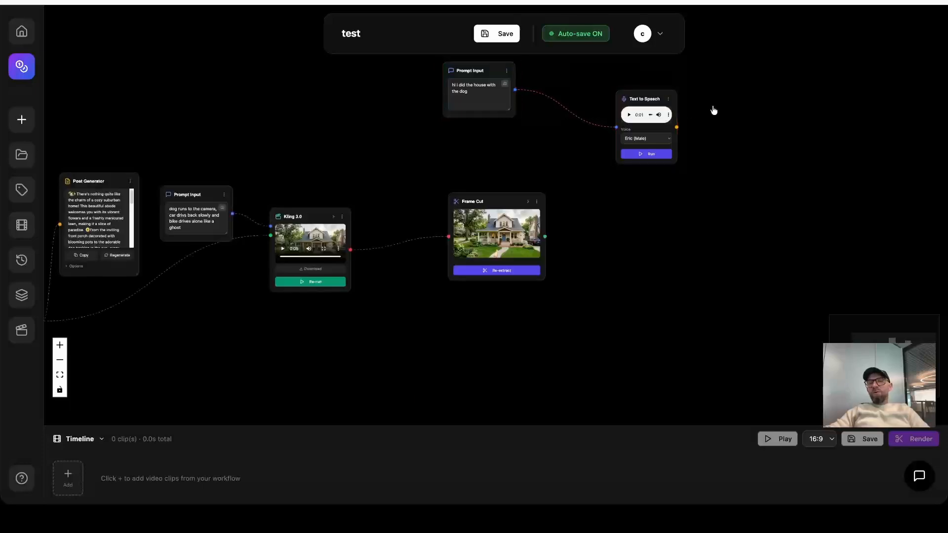
Add a Lip Sync node fed by the Text to Speech audio output, and arrange both nodes with space between them.
left_click_drag(767, 119, 700, 166)
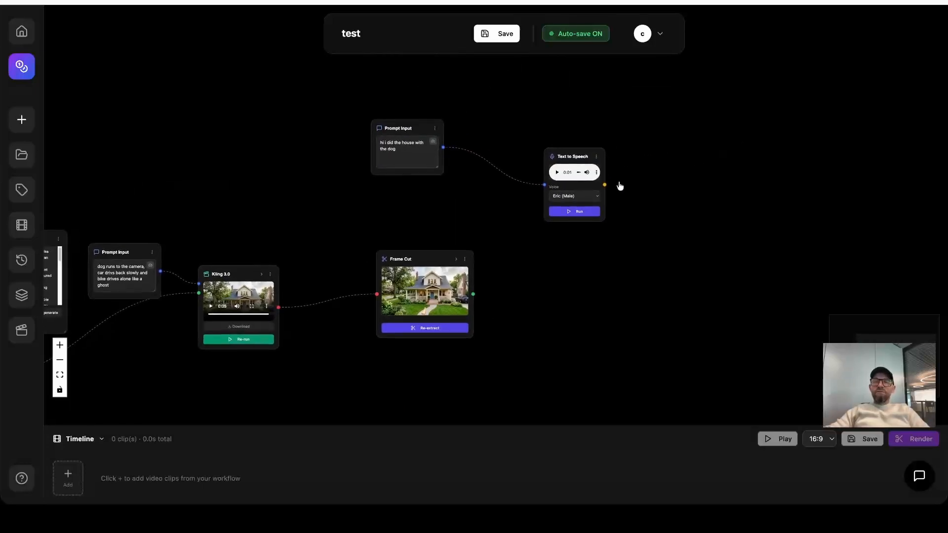
left_click_drag(605, 183, 744, 159)
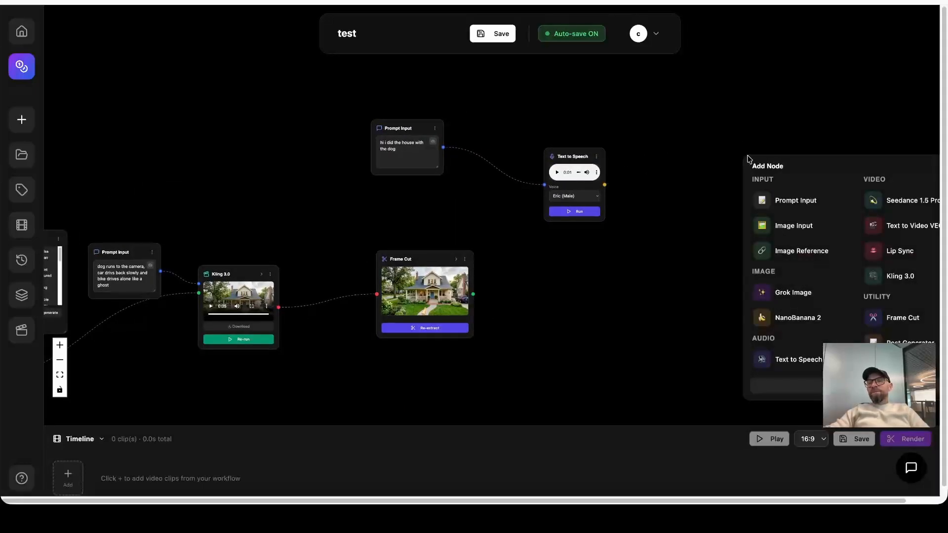
left_click(876, 250)
left_click_drag(823, 167, 801, 224)
left_click_drag(584, 159, 566, 124)
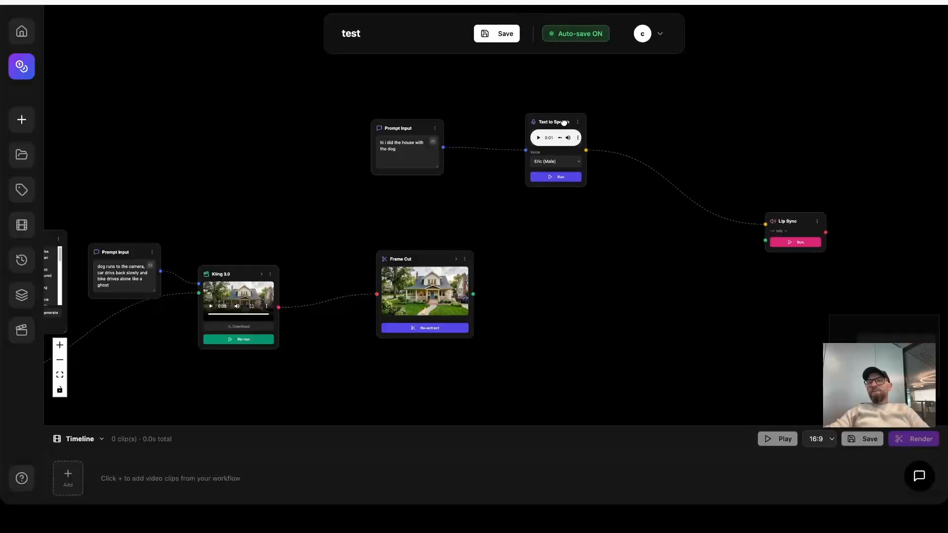
left_click_drag(811, 220, 773, 212)
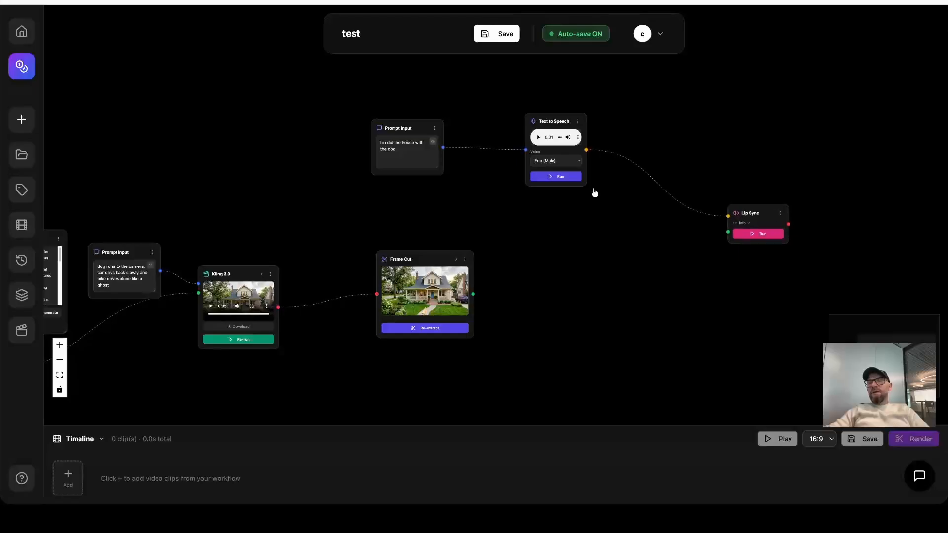
left_click(399, 148)
key("ctrl+a")
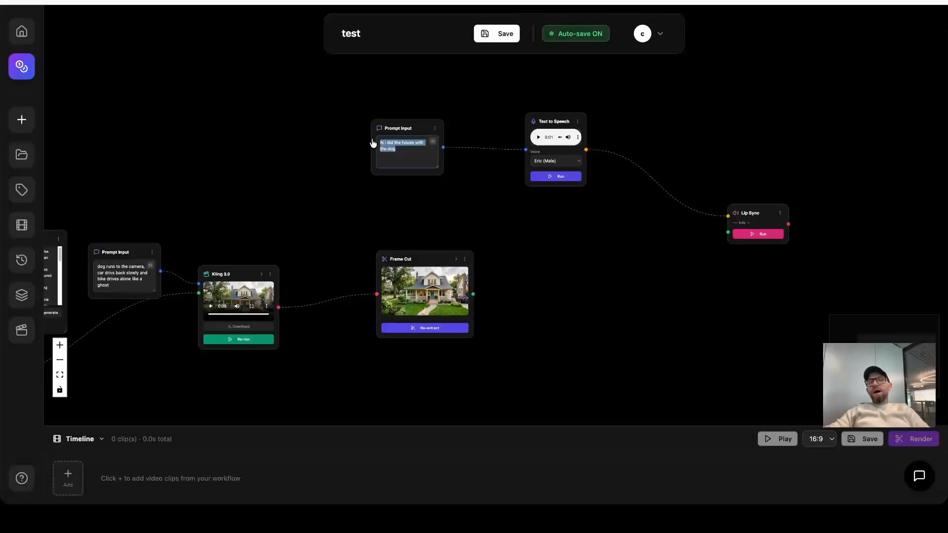
left_click(412, 148)
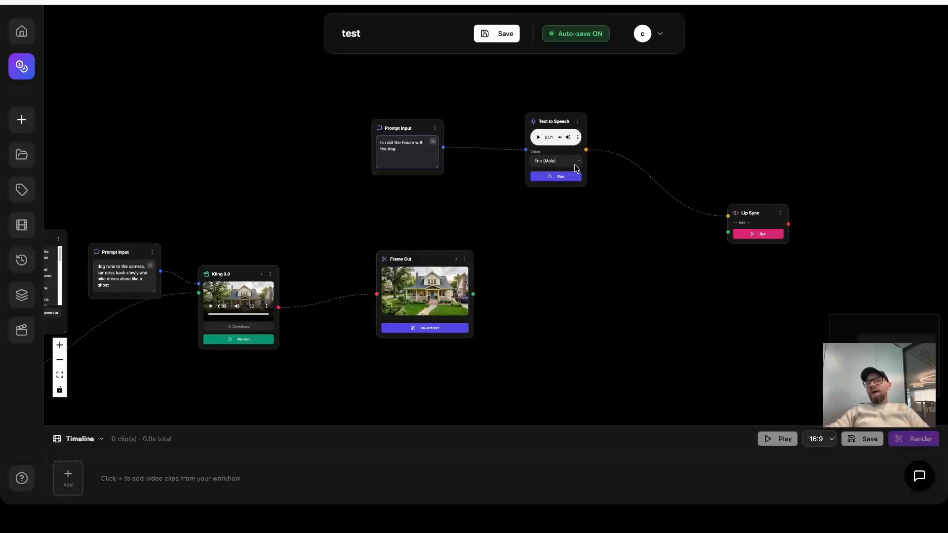
Nudge the Lip Sync node up and move the Frame Cut node down to clear space beside it.
left_click_drag(761, 209, 760, 202)
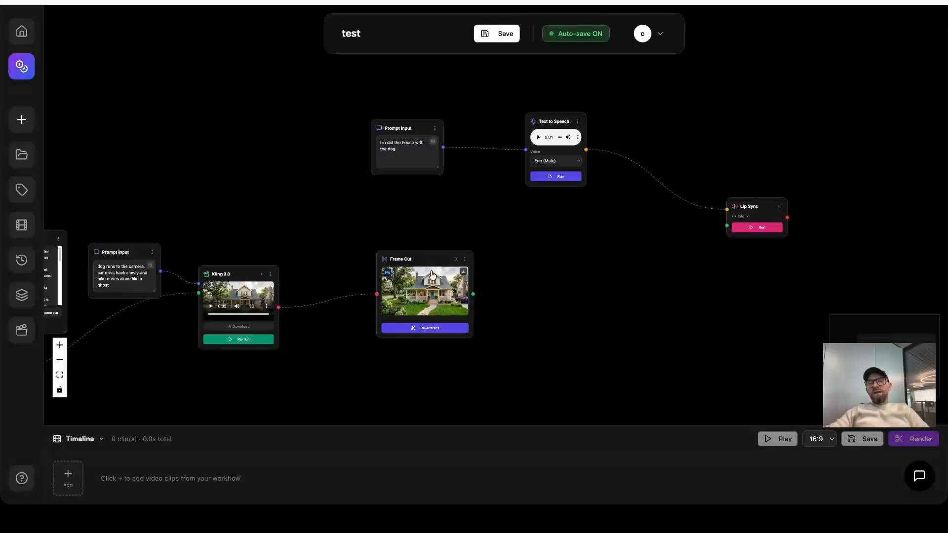
left_click_drag(564, 257, 526, 197)
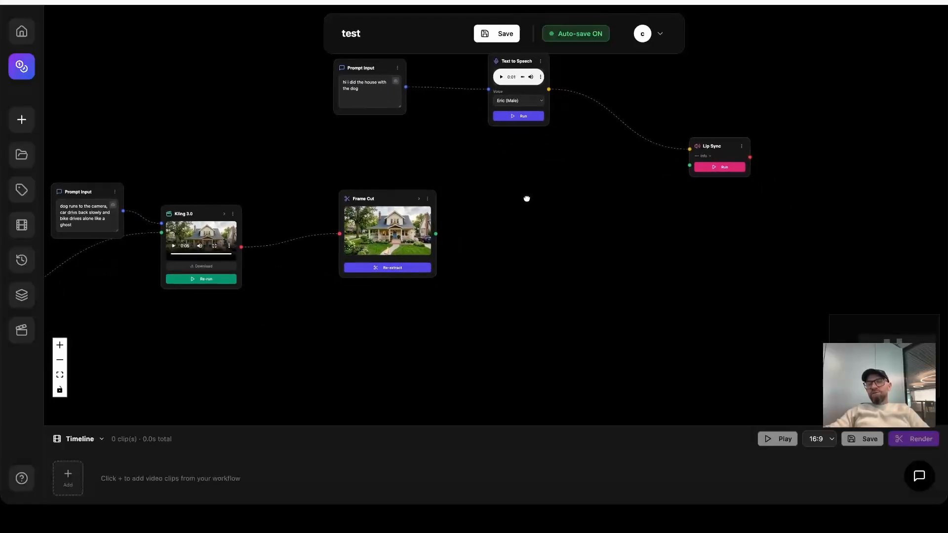
left_click_drag(391, 203, 362, 255)
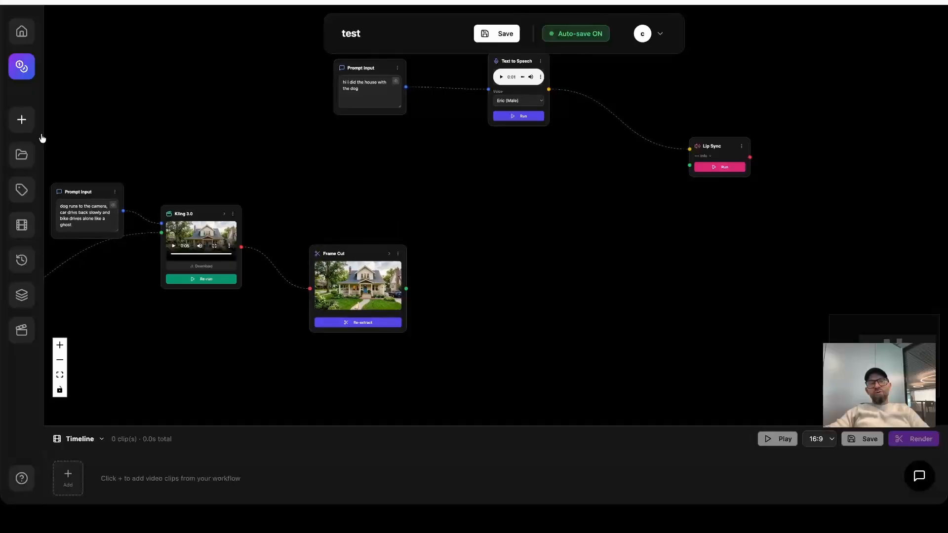
Add a Prompt Input node below the speech prompt and connect its output to a new NanoBanana 2 node.
left_click(22, 119)
left_click(113, 52)
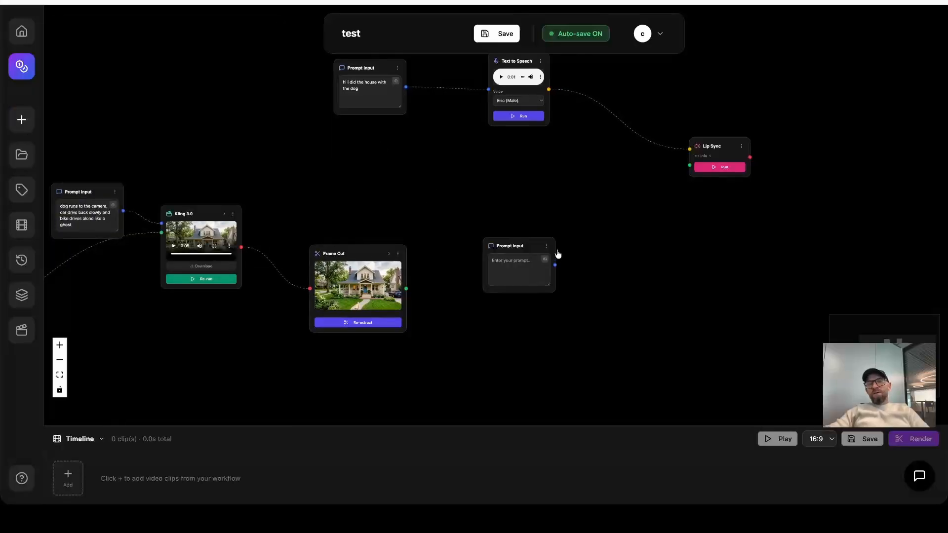
left_click_drag(502, 241, 396, 140)
left_click_drag(448, 164, 544, 206)
left_click(624, 345)
Enter "man portrait looking in the camera" in the new Prompt Input node.
left_click(415, 168)
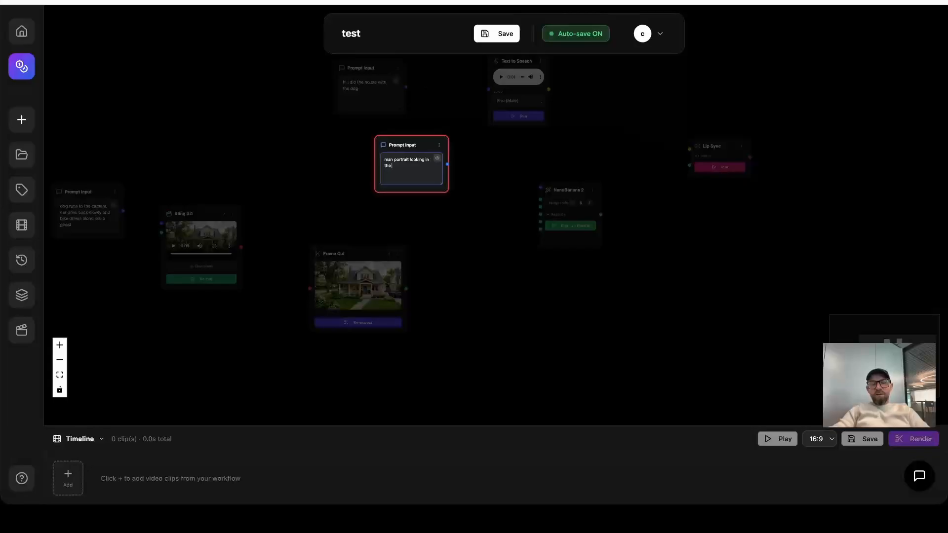
type("man portrait looking in the camrea")
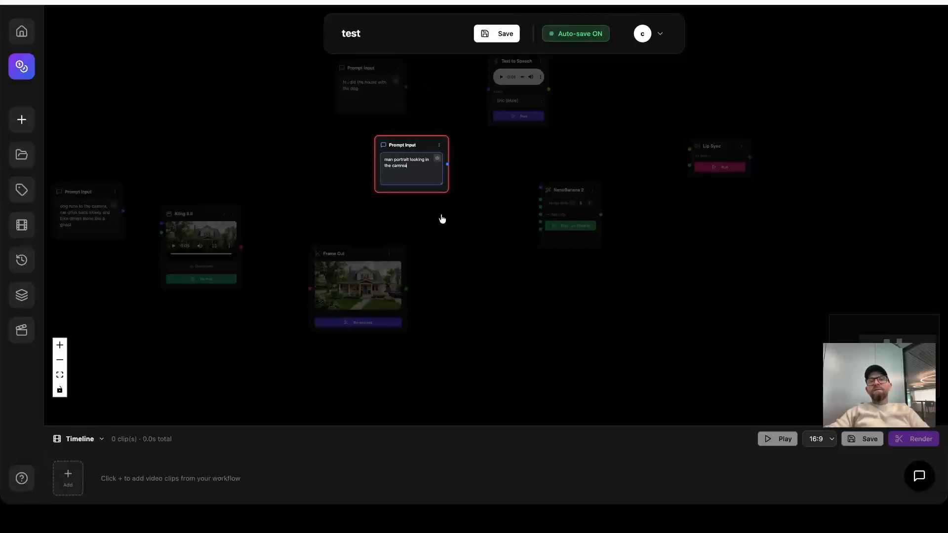
key("BackSpace")
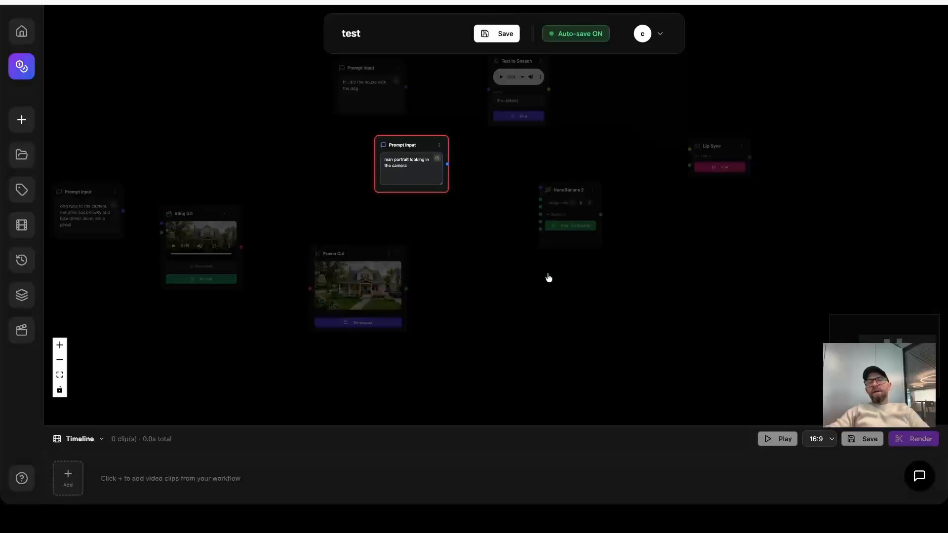
Set the new NanoBanana 2 node's aspect ratio to 16:9 and run it to generate the portrait.
left_click(570, 237, "shift")
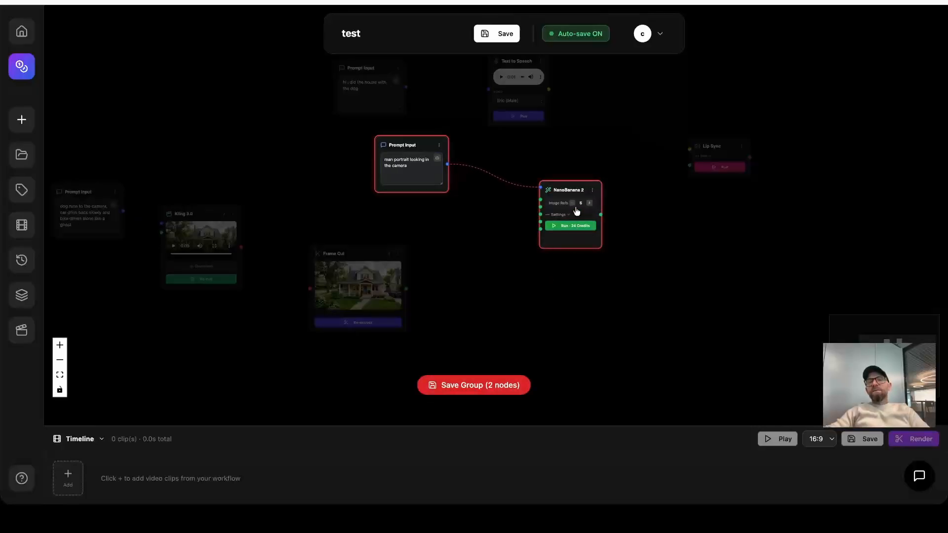
left_click(566, 218)
left_click(556, 288)
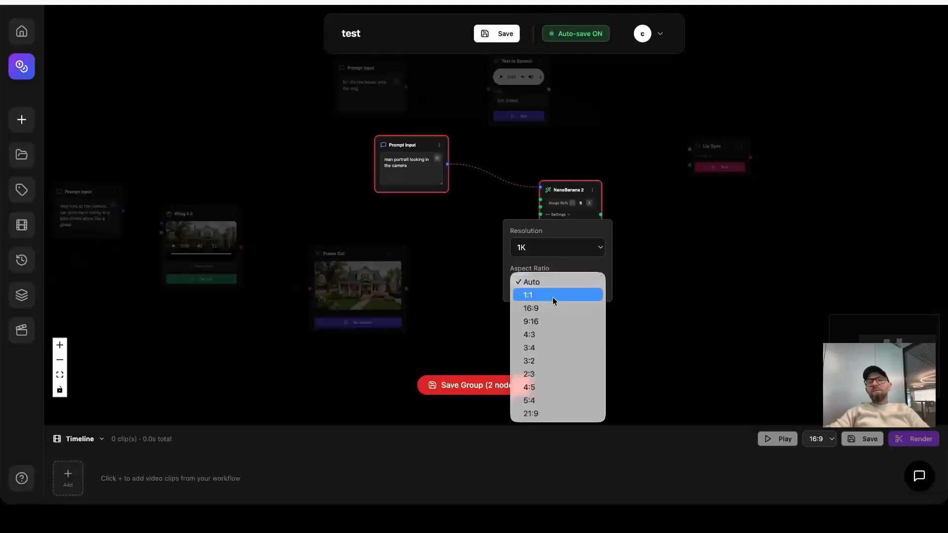
left_click(552, 311)
left_click(567, 183)
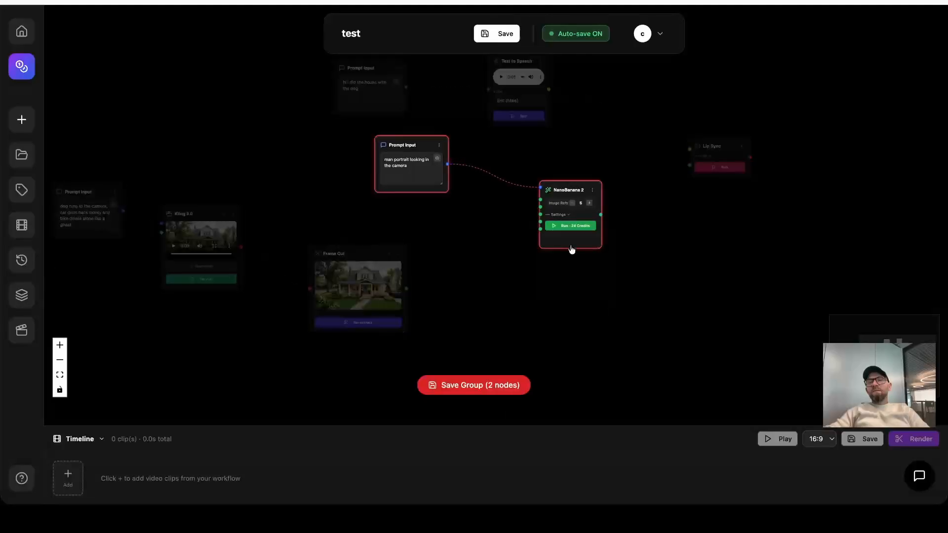
left_click(577, 228)
Examine the full node layout from the house prompt through to Lip Sync while the portrait generates.
left_click_drag(715, 214, 667, 289)
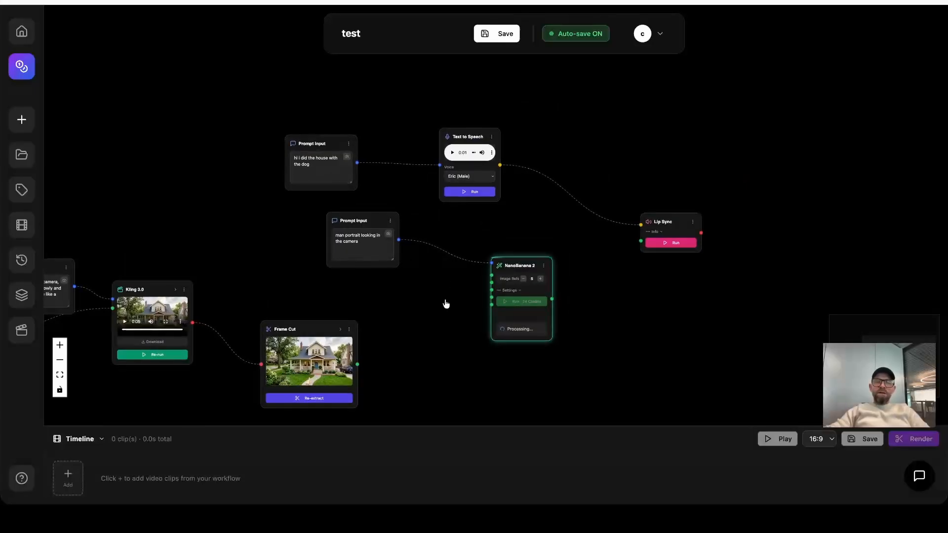
left_click_drag(434, 311, 576, 250)
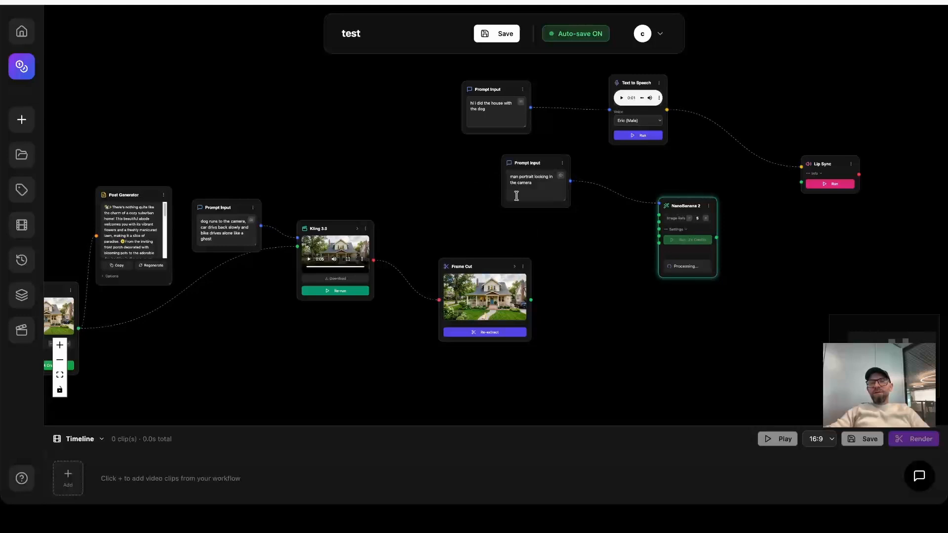
left_click_drag(439, 173, 527, 164)
scroll(593, 207, "down", 2)
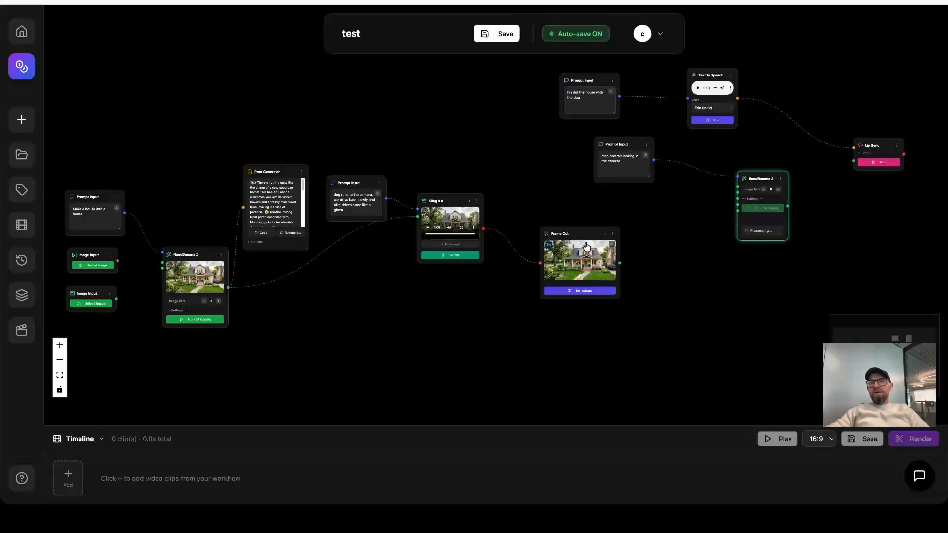
left_click_drag(588, 213, 633, 272)
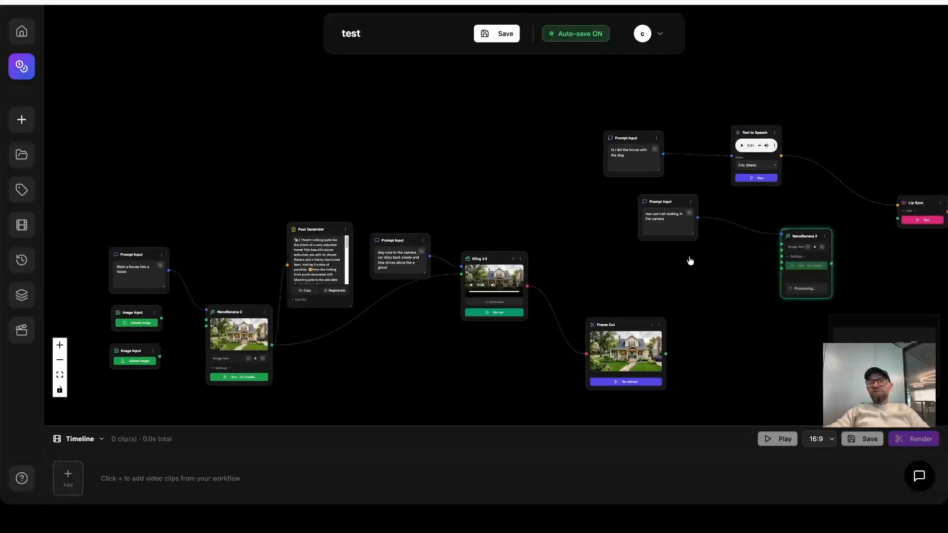
left_click_drag(556, 174, 391, 170)
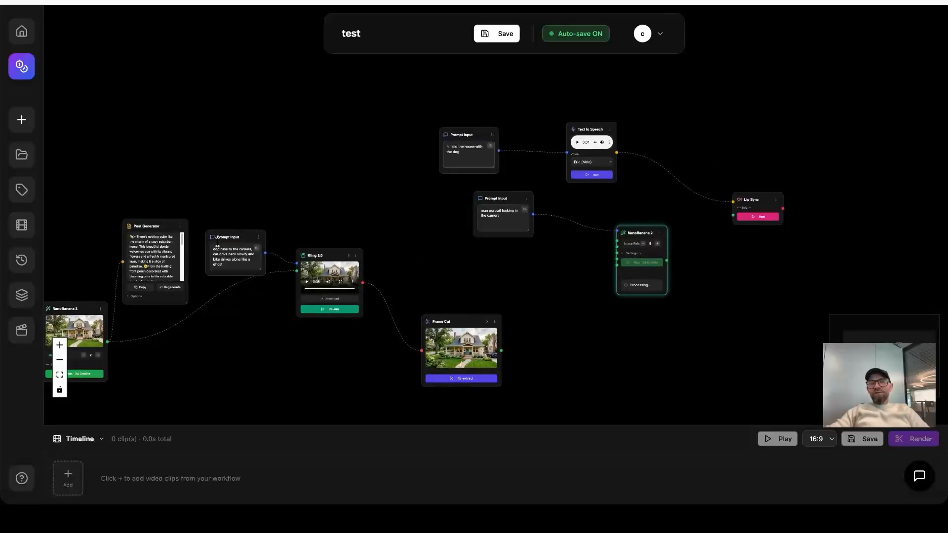
left_click_drag(270, 208, 410, 196)
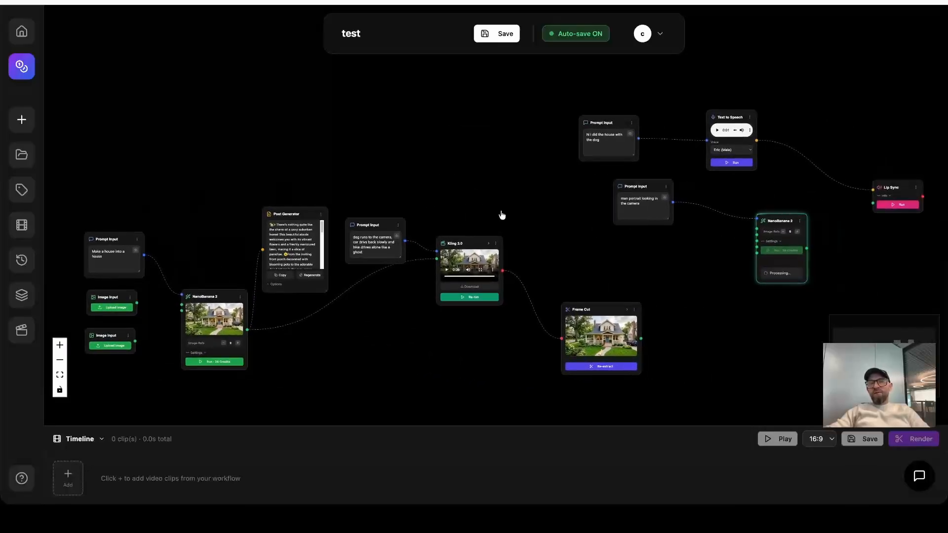
left_click_drag(517, 180, 358, 216)
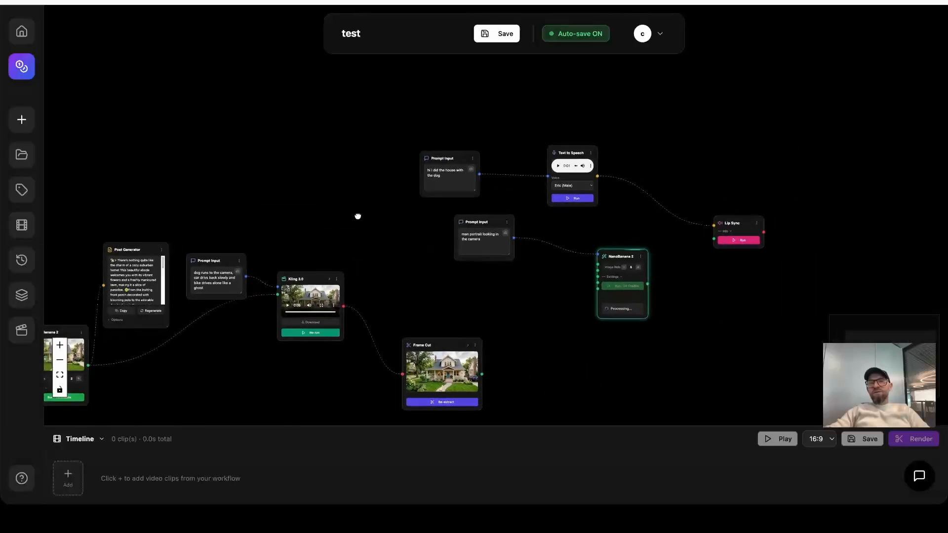
scroll(649, 133, "down", 2)
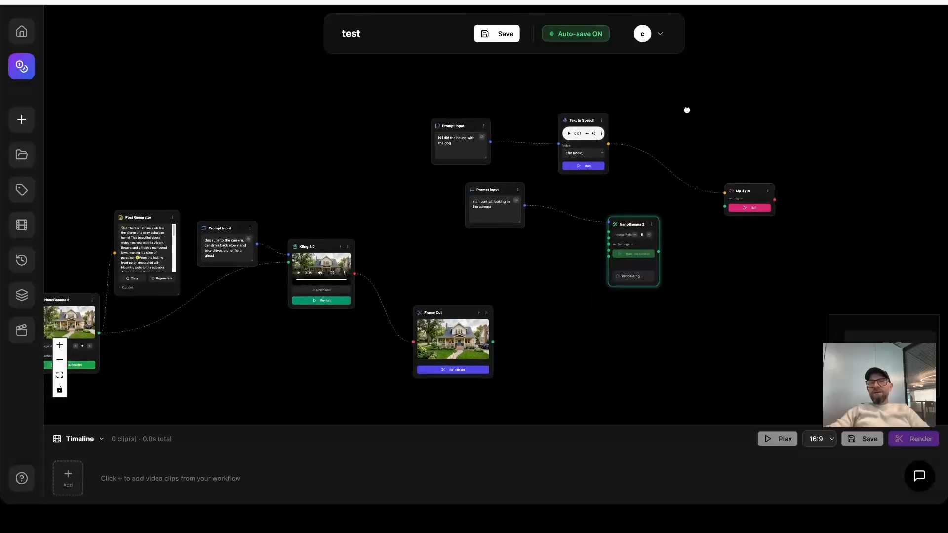
Add a tag frame and place and enlarge it around the speech and portrait nodes, leaving Lip Sync outside.
left_click(23, 189)
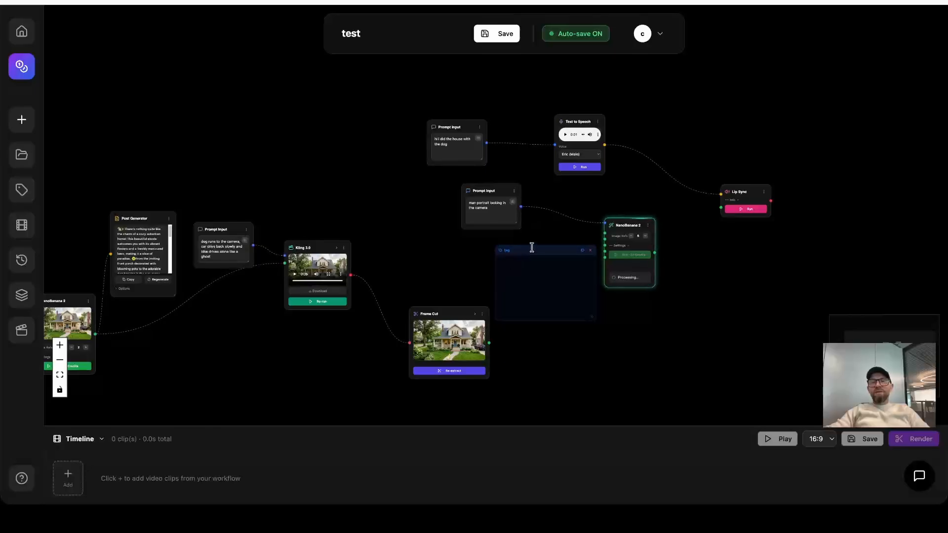
left_click_drag(562, 251, 472, 115)
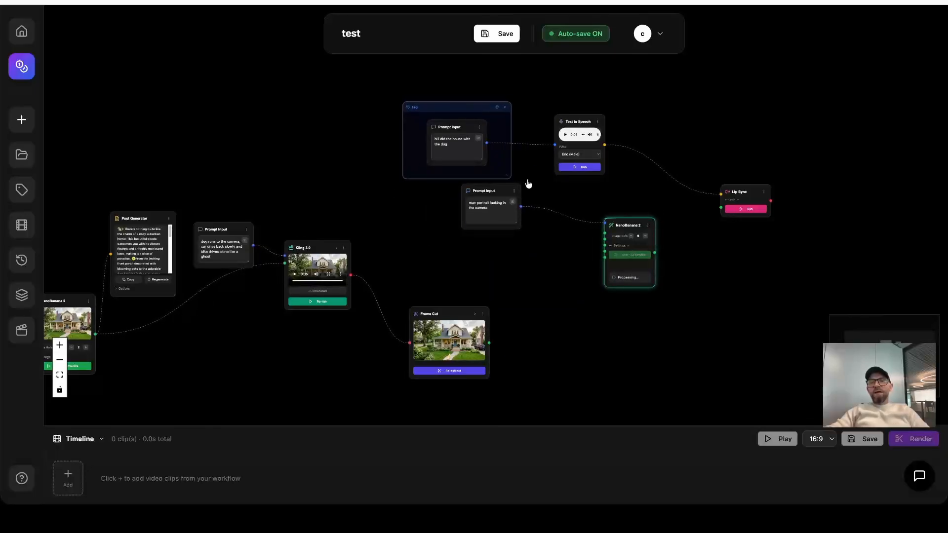
left_click_drag(510, 178, 683, 272)
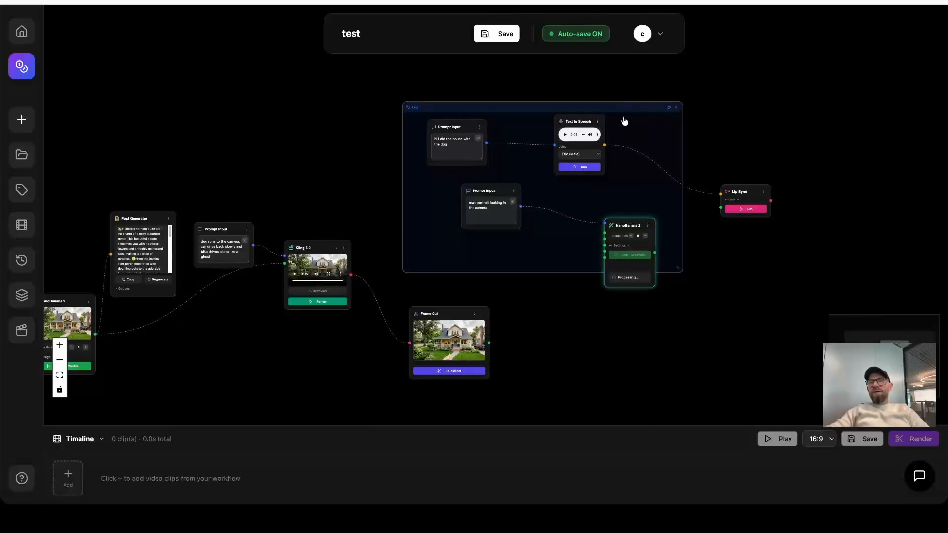
left_click_drag(625, 121, 652, 121)
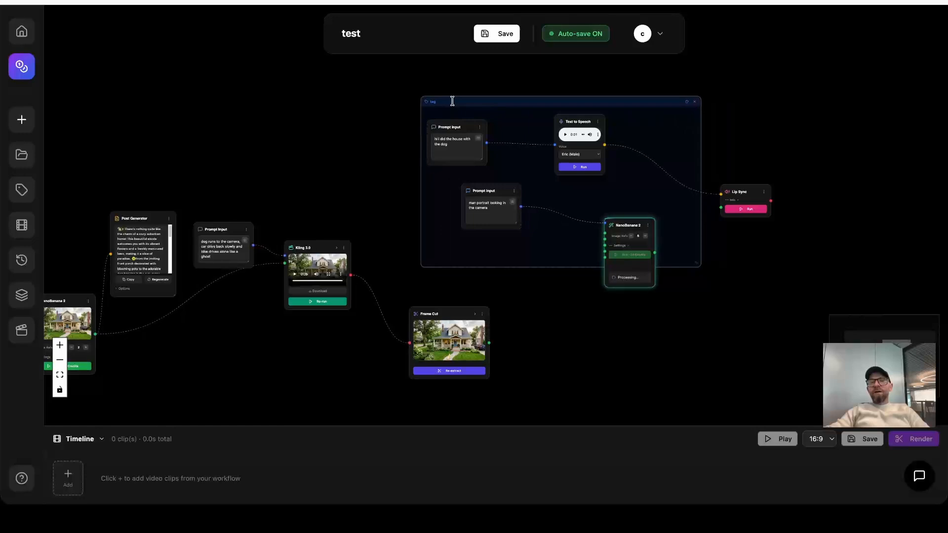
Rename the tag frame around the speech and portrait nodes to "audio" and set its colour to red.
scroll(453, 102, "up", 5)
left_click(423, 97)
double_click(424, 96)
type("a")
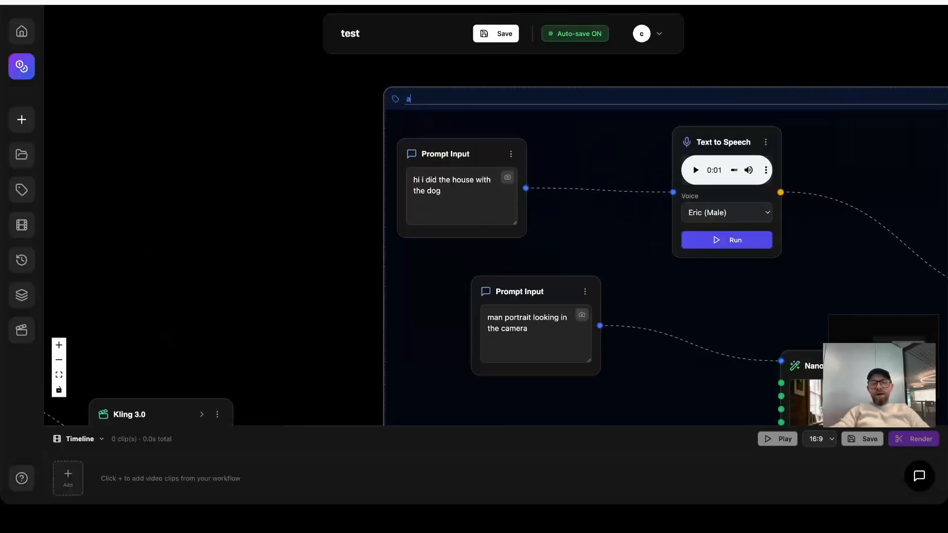
type("udio")
left_click(355, 205)
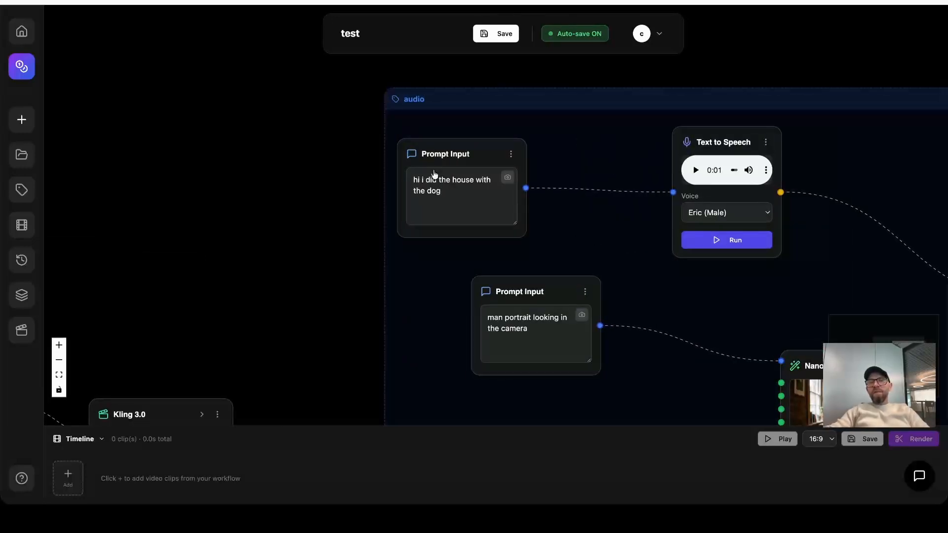
scroll(240, 231, "down", 5)
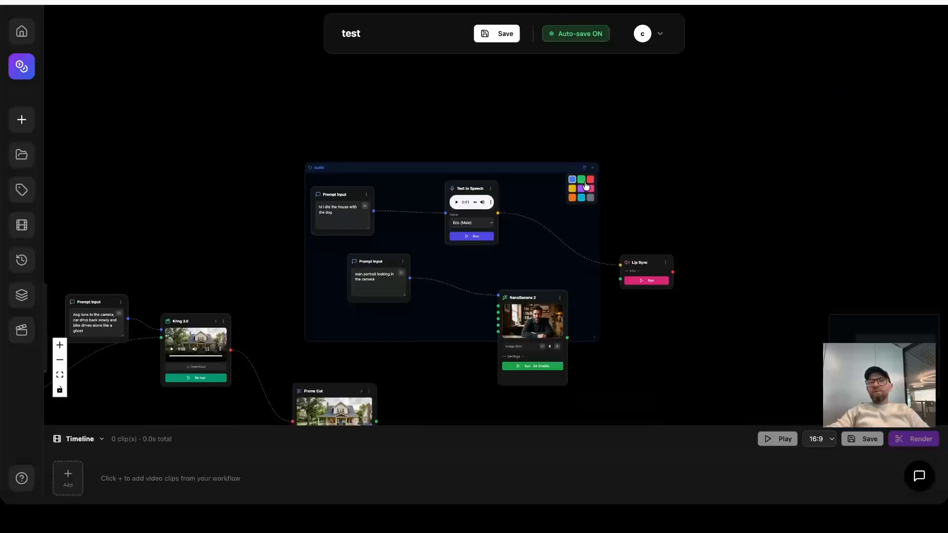
left_click_drag(674, 206, 820, 141)
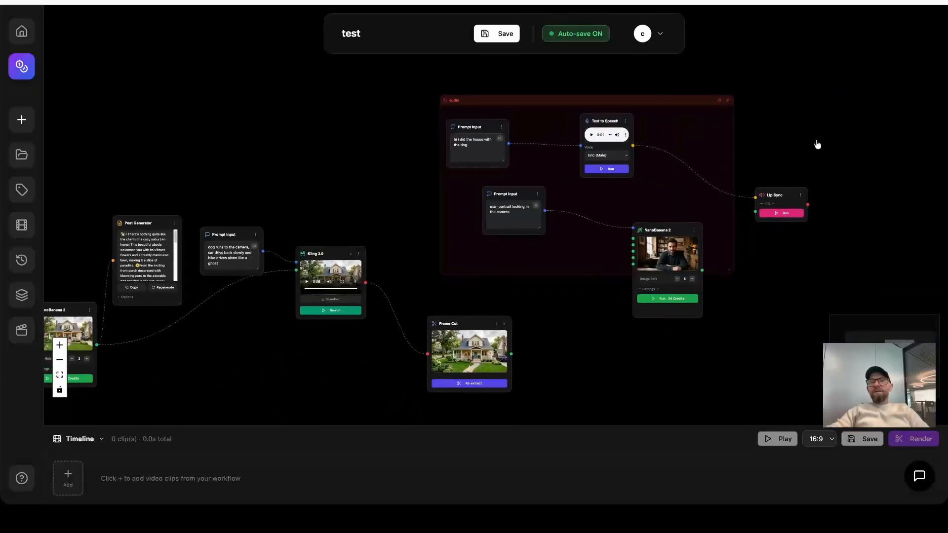
View the generated man portrait from the new NanoBanana 2 node at full size, and close the preview.
left_click_drag(494, 341, 460, 329)
left_click_drag(798, 327, 690, 328)
left_click_drag(698, 277, 665, 311)
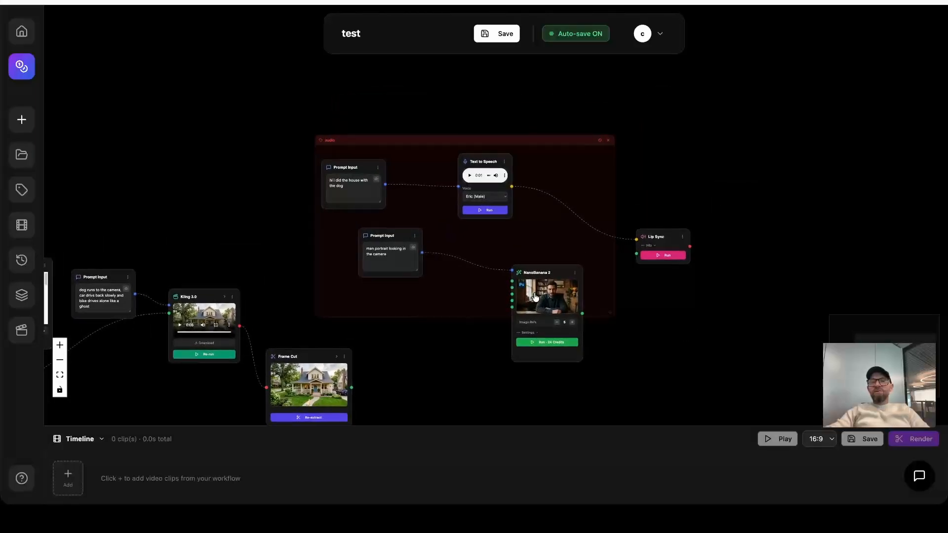
scroll(541, 296, "up", 2)
left_click(567, 292)
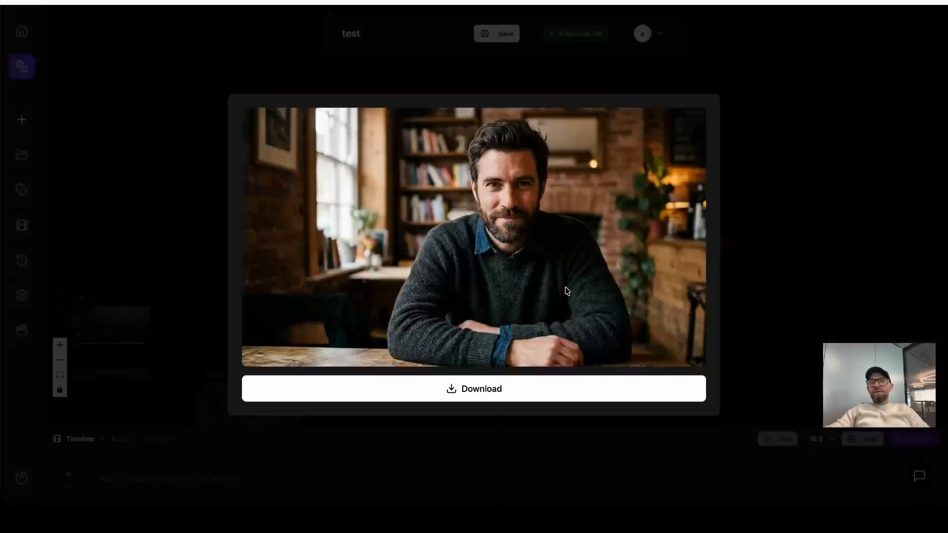
left_click(774, 268)
Connect the portrait NanoBanana 2 node's image output to Lip Sync's image input and run Lip Sync.
left_click_drag(596, 320, 667, 244)
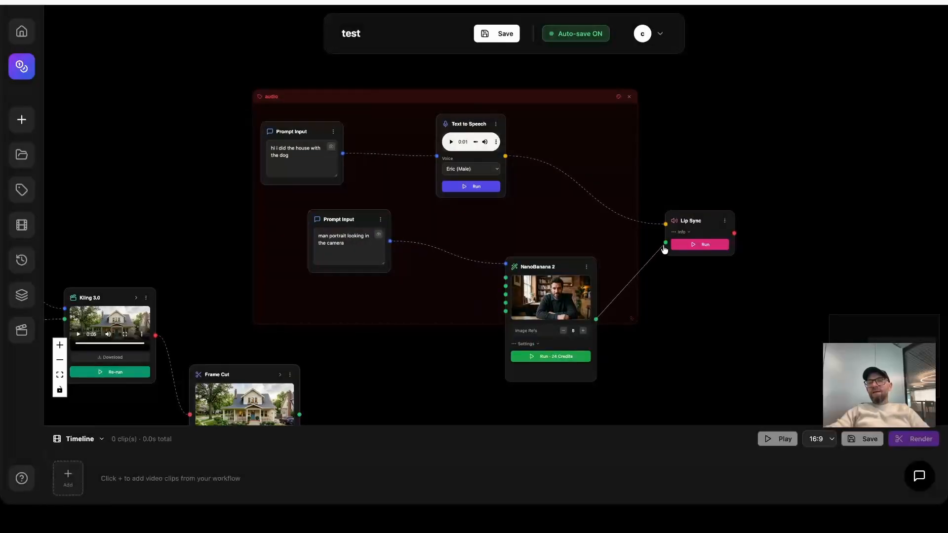
left_click(726, 186)
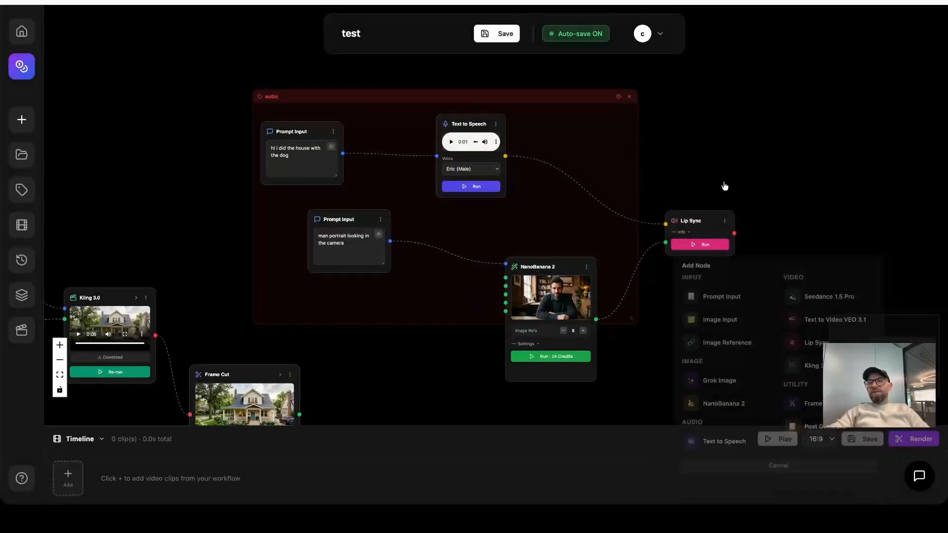
left_click_drag(768, 235, 690, 233)
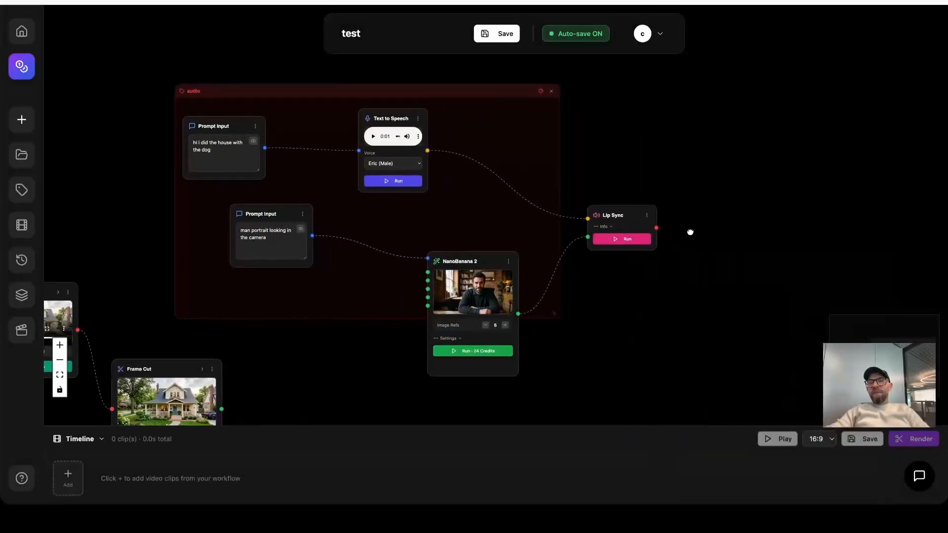
left_click(611, 229)
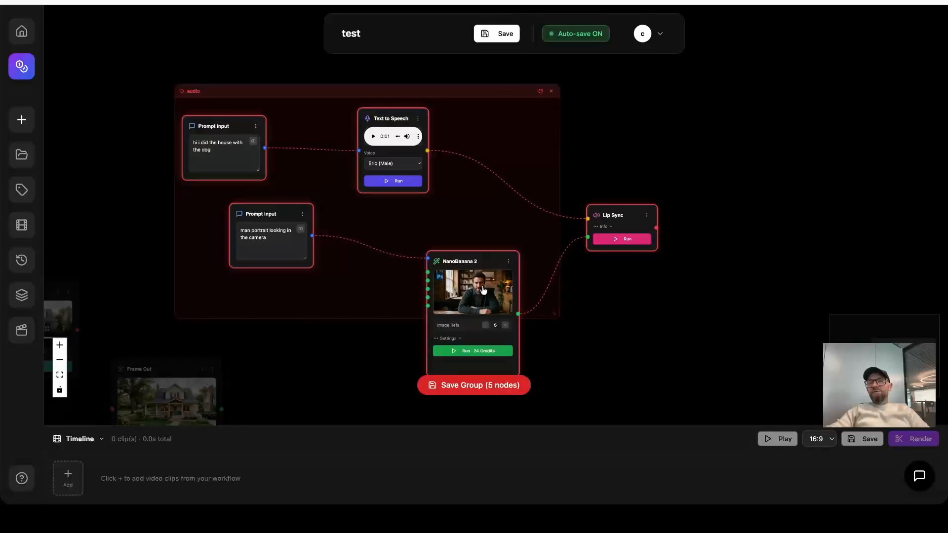
left_click(634, 241)
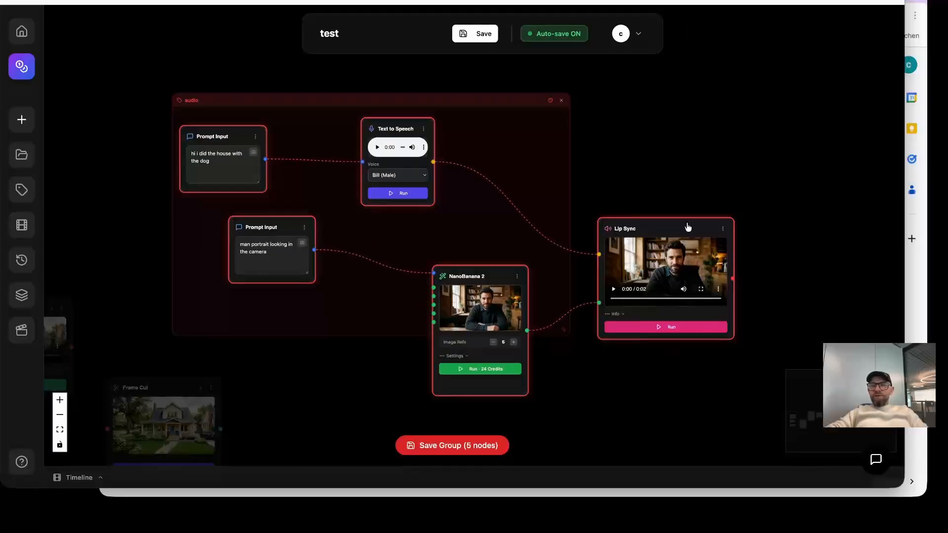
Play the generated talking portrait video in the Lip Sync node and inspect it up close.
scroll(734, 269, "up", 3)
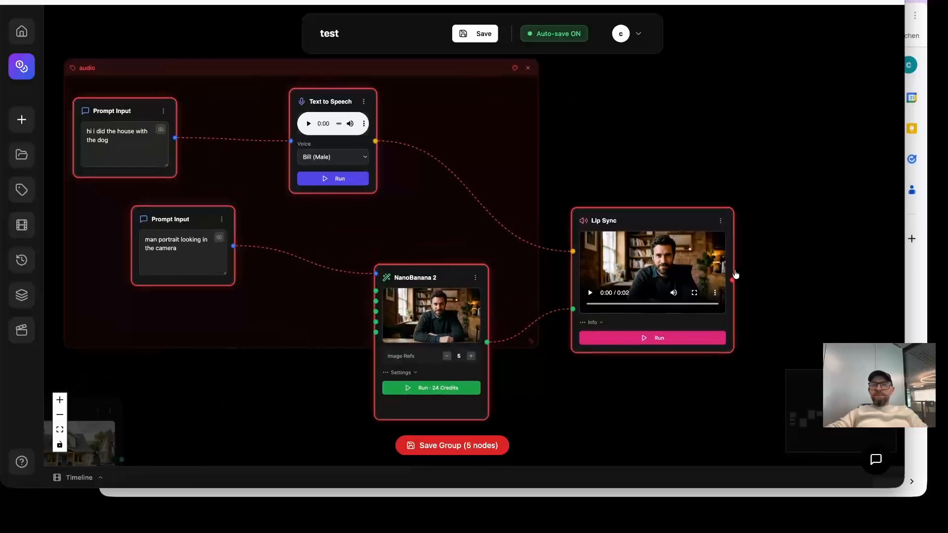
scroll(773, 301, "up", 5)
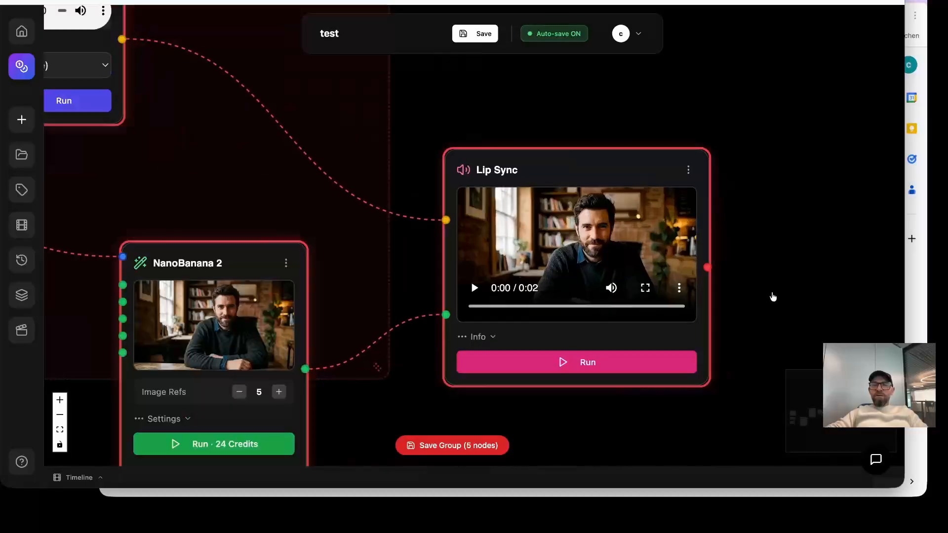
scroll(661, 297, "up", 2)
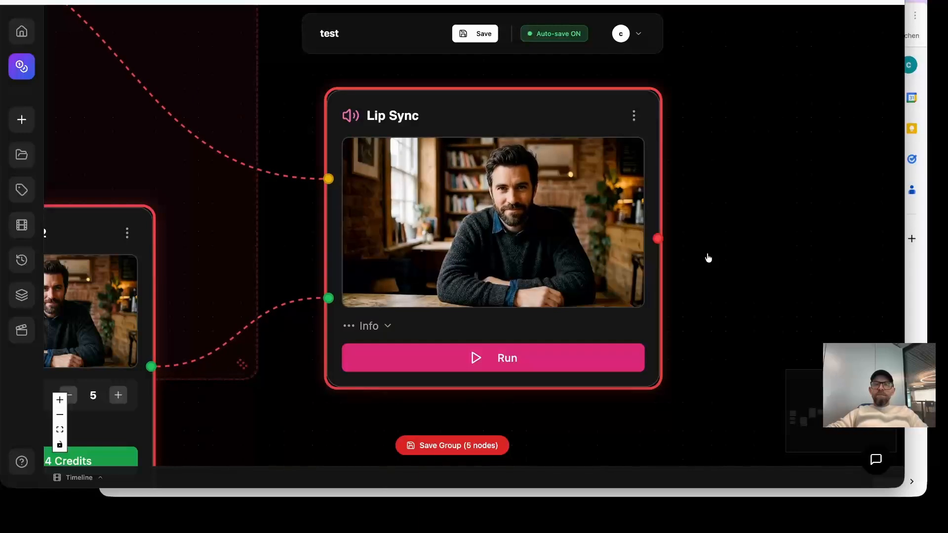
scroll(709, 261, "down", 5)
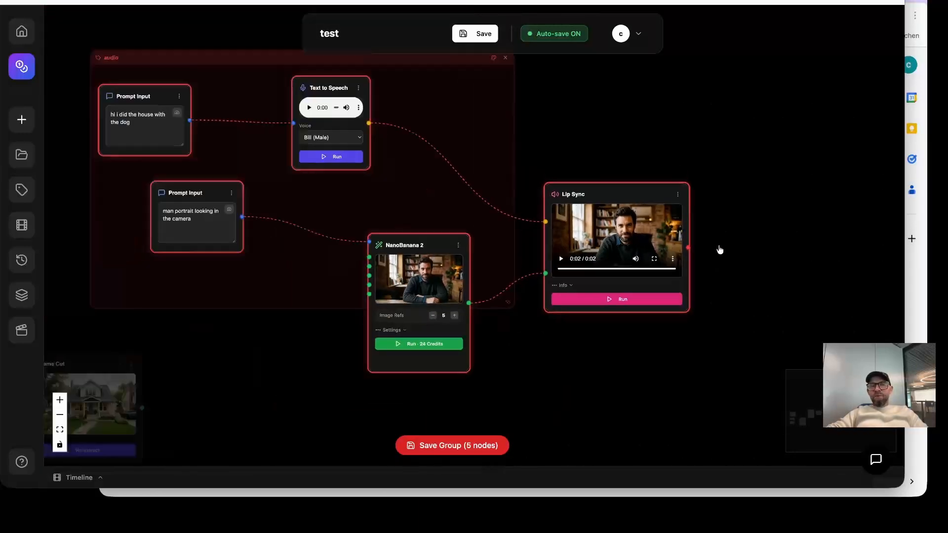
Check which nodes can be added from Lip Sync's video output without adding one.
left_click_drag(756, 235, 636, 240)
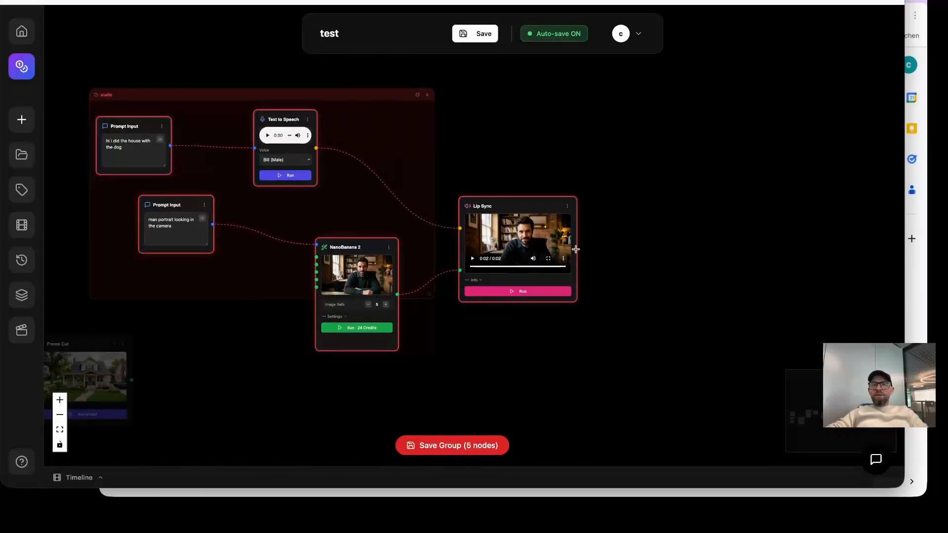
left_click_drag(576, 250, 698, 220)
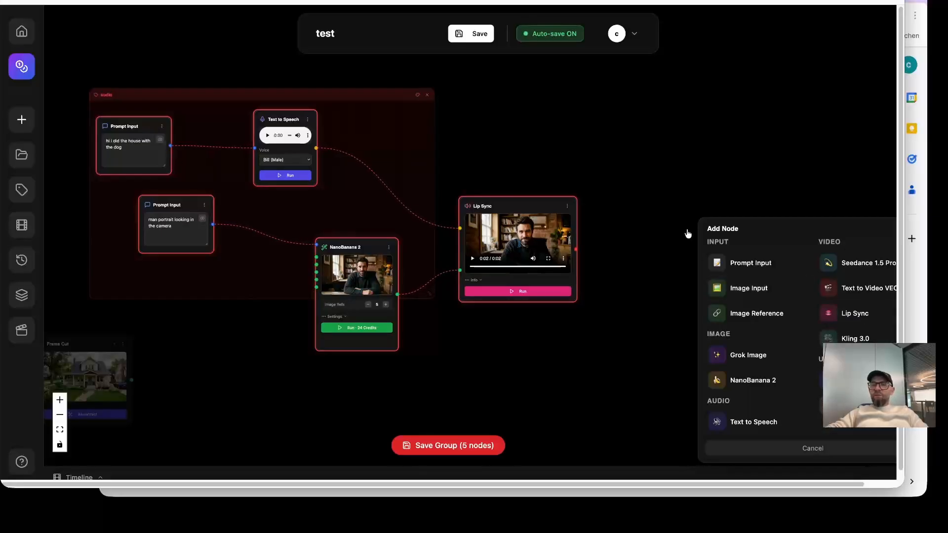
left_click(681, 217)
Examine the workflow layout from the house image and post nodes through Kling 3.0 and Frame Cut to Lip Sync.
left_click_drag(659, 255, 770, 259)
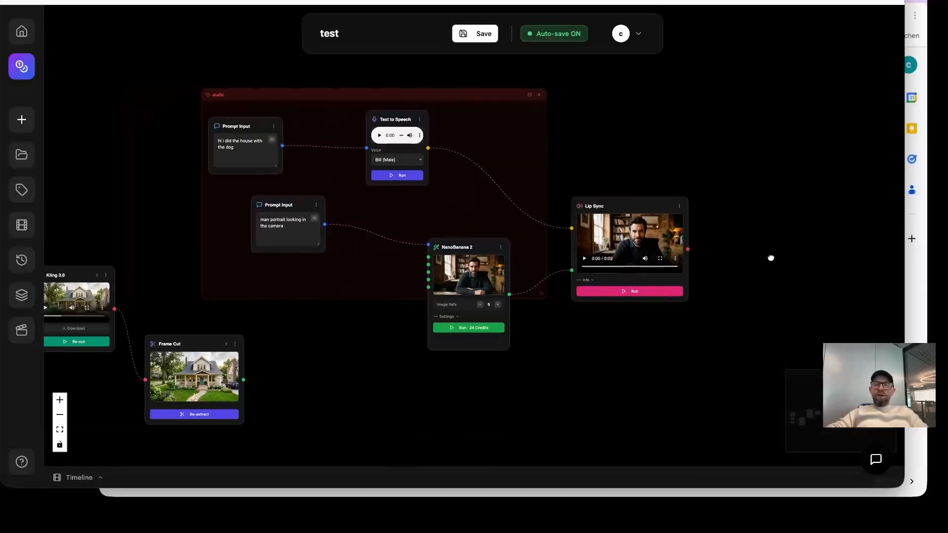
scroll(722, 277, "down", 3)
left_click_drag(274, 211, 366, 185)
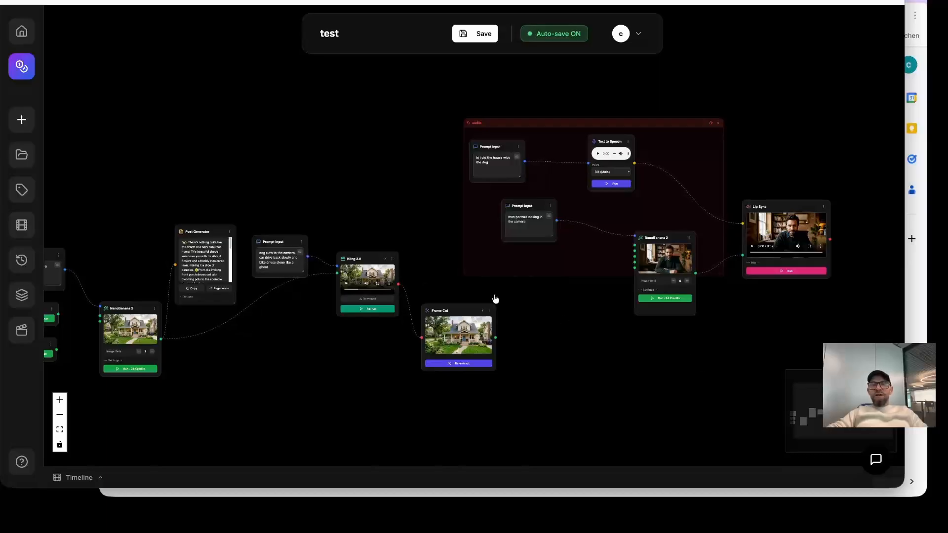
left_click_drag(496, 268, 437, 283)
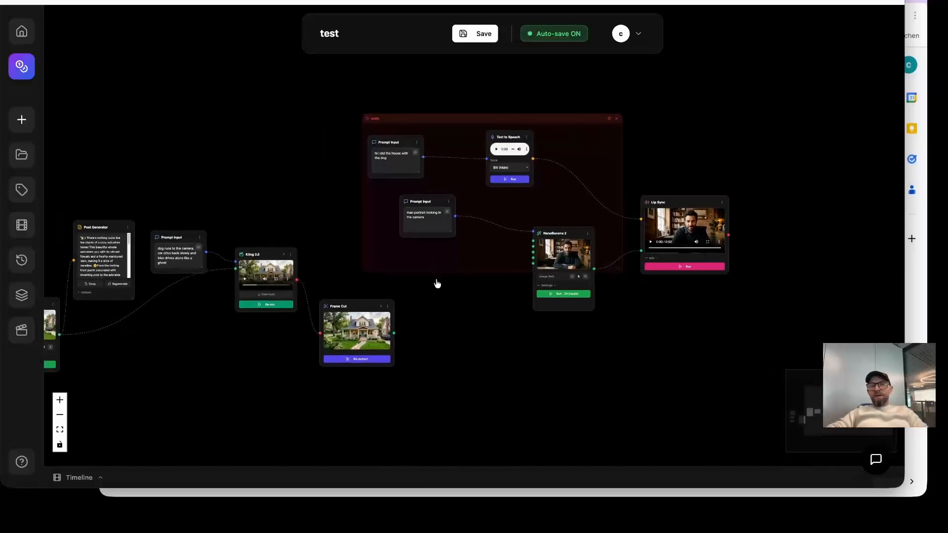
left_click_drag(714, 313, 656, 301)
left_click_drag(534, 311, 593, 325)
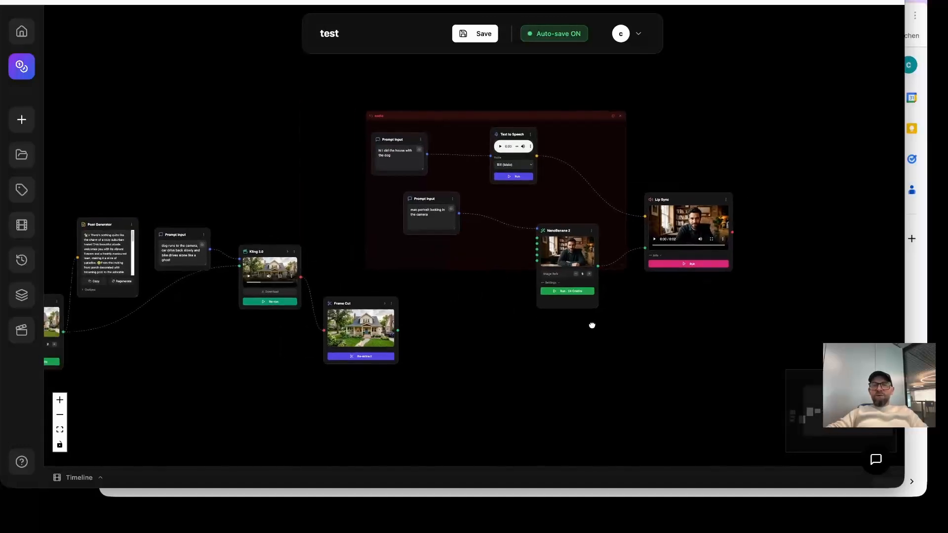
Select the nodes from Kling 3.0 and Frame Cut through Lip Sync together and run them as a group.
scroll(609, 329, "up", 2)
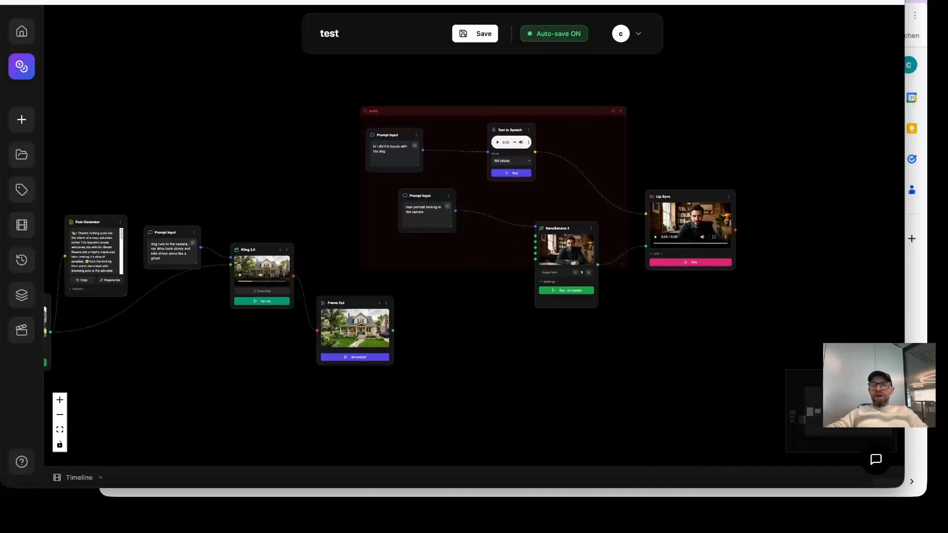
left_click_drag(832, 350, 208, 191)
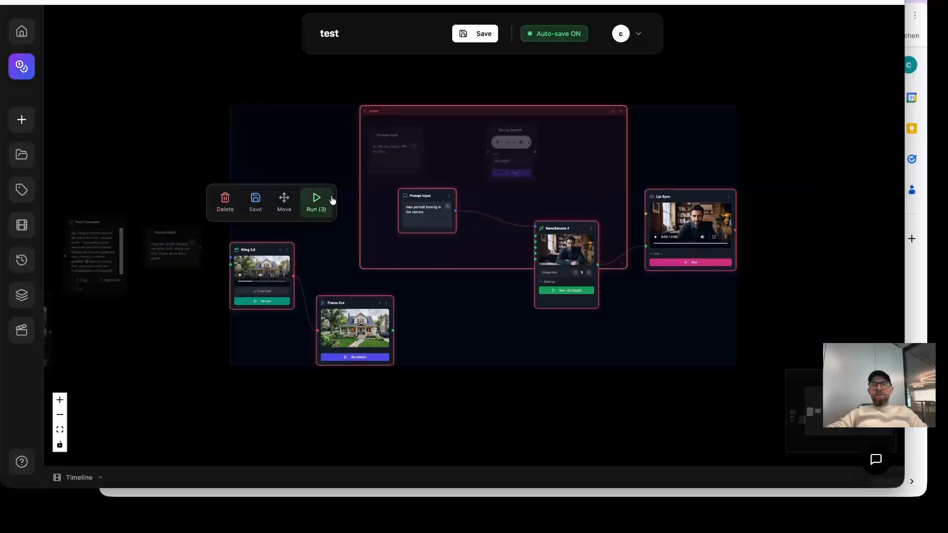
left_click(319, 204)
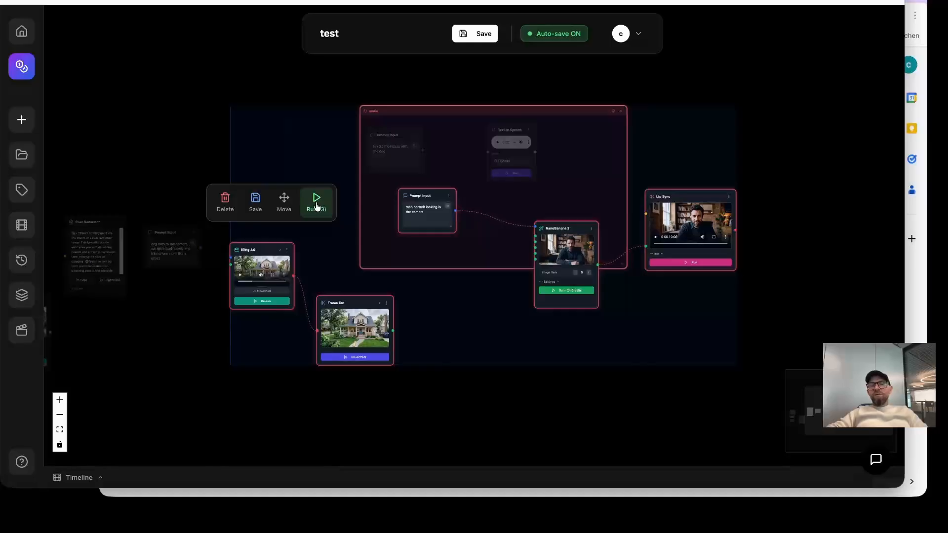
Highlight all the text in the dog prompt feeding Kling 3.0 and leave it unedited.
left_click(201, 144)
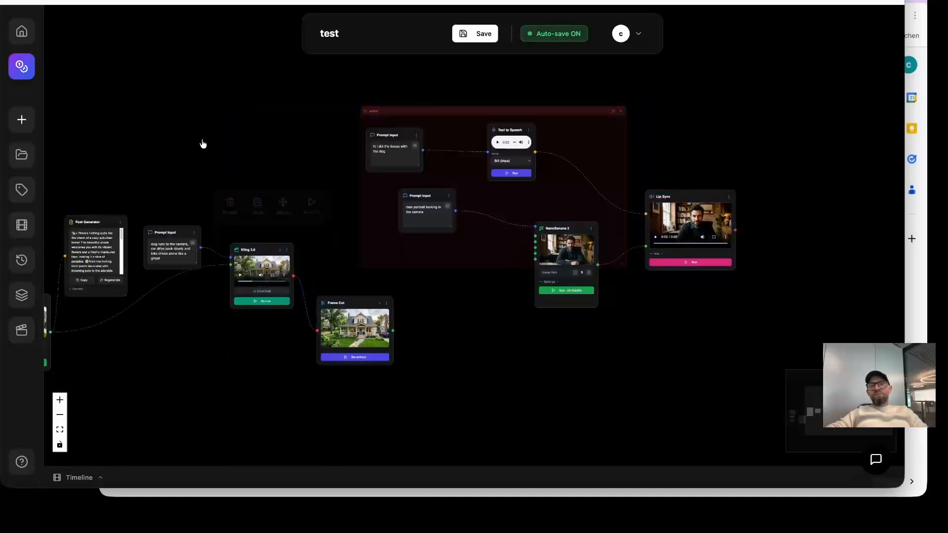
left_click(171, 239)
key("ctrl+a")
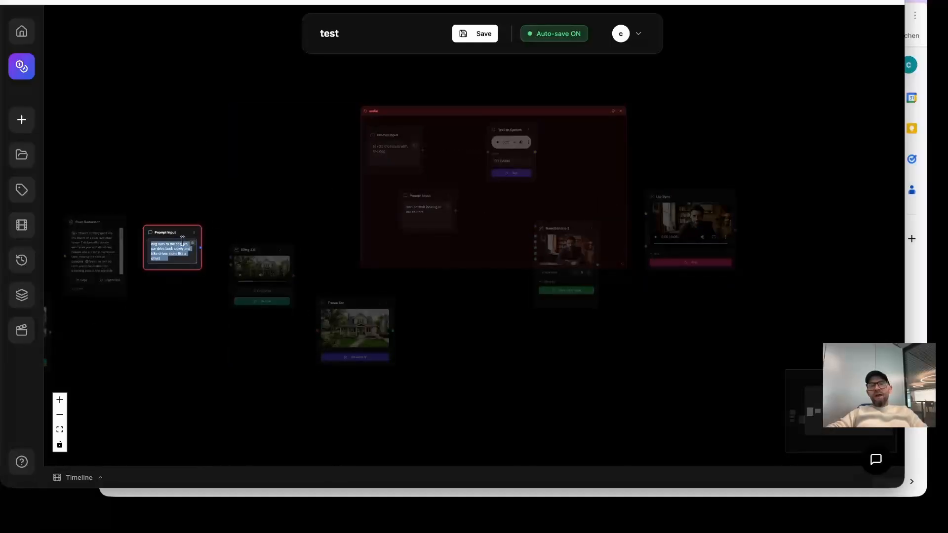
left_click(229, 205)
Select the Kling 3.0 and Frame Cut nodes together and check the actions available for the pair.
left_click_drag(460, 402, 230, 104)
left_click(421, 400)
left_click_drag(394, 400, 279, 305)
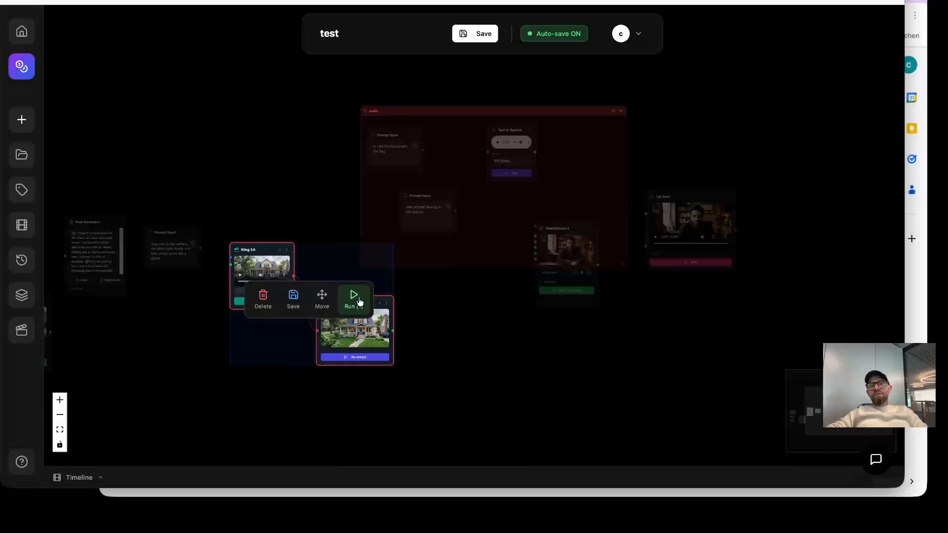
left_click(476, 356)
Select all nodes from the house prompt and image inputs through Frame Cut and save them as a reusable group named film1.
left_click_drag(476, 356, 672, 319)
left_click_drag(615, 338, 662, 350)
mouse_move(664, 396)
left_mouse_down()
mouse_move(104, 239)
mouse_move(102, 273)
left_mouse_up()
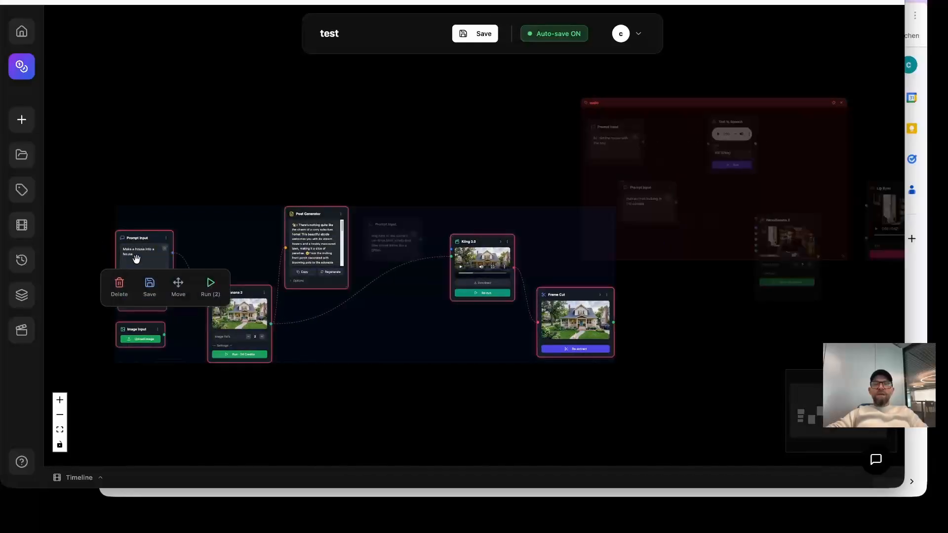
left_click(161, 201)
left_click_drag(142, 180, 550, 418)
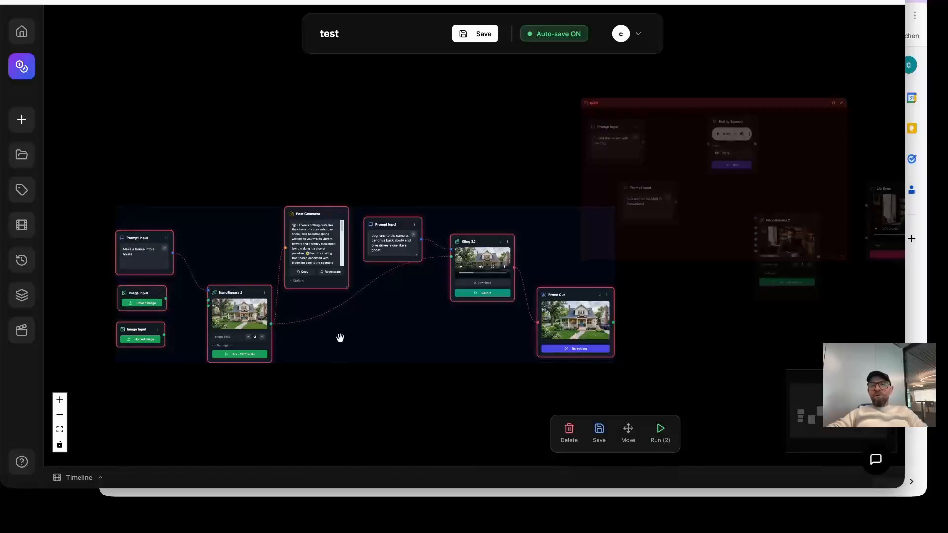
left_click(600, 431)
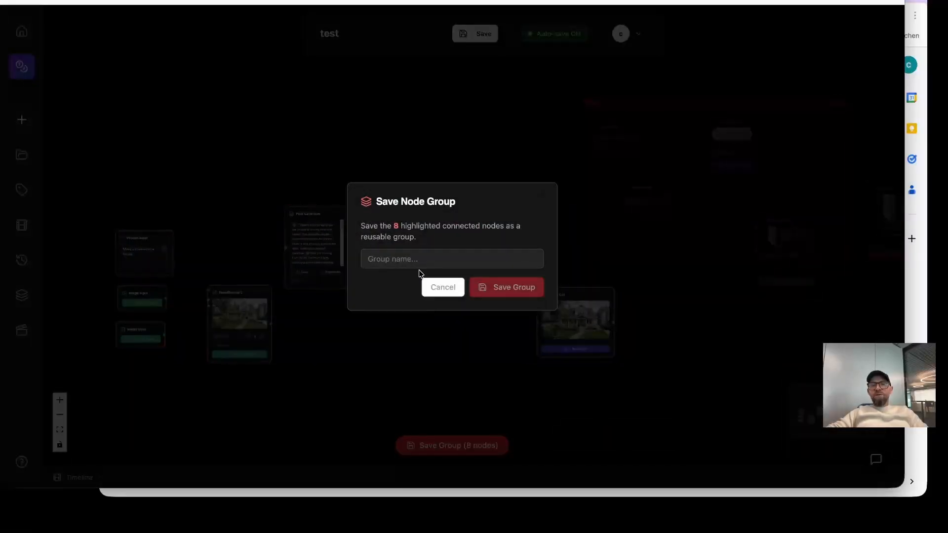
type("fil")
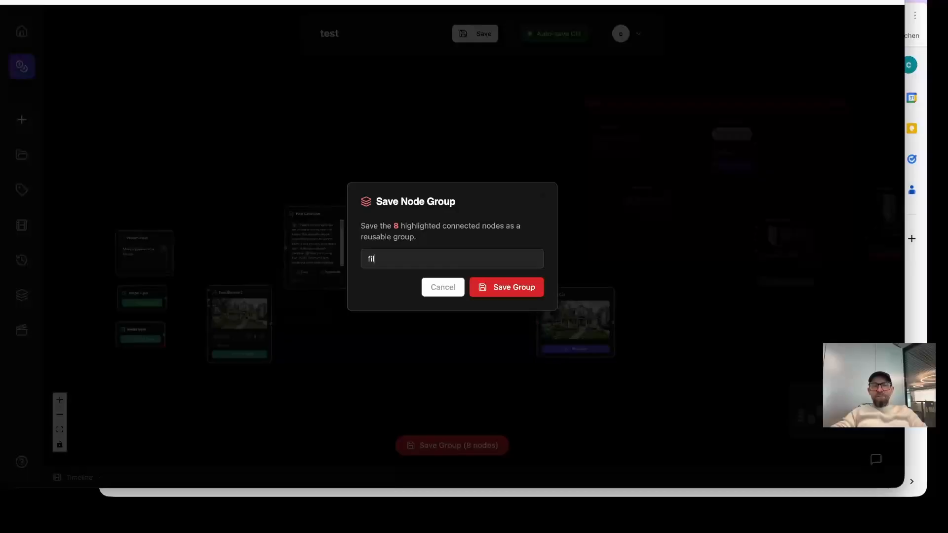
type("m1")
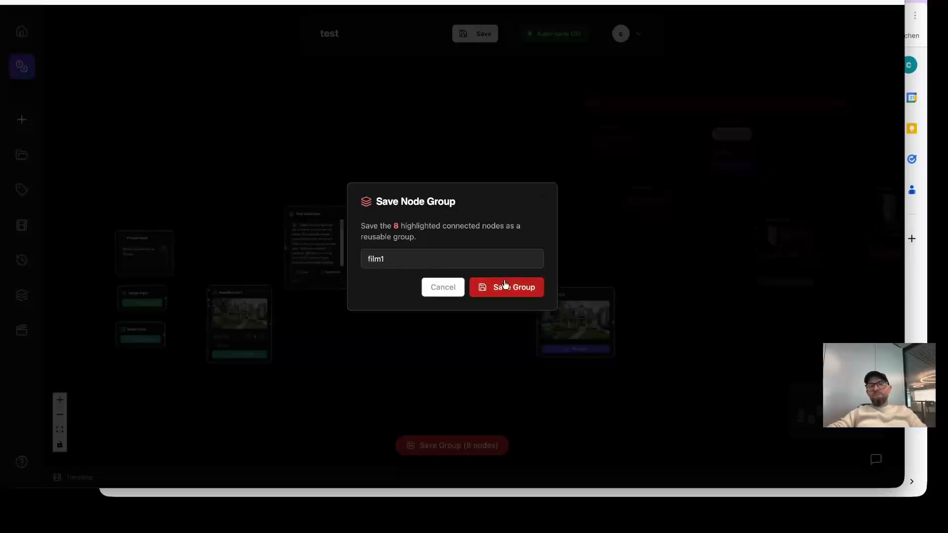
left_click(507, 286)
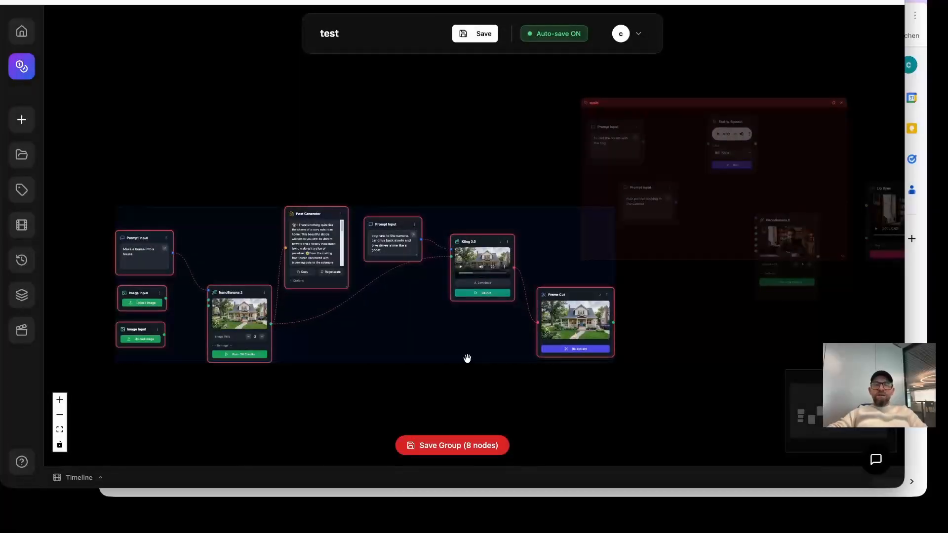
left_click(358, 174)
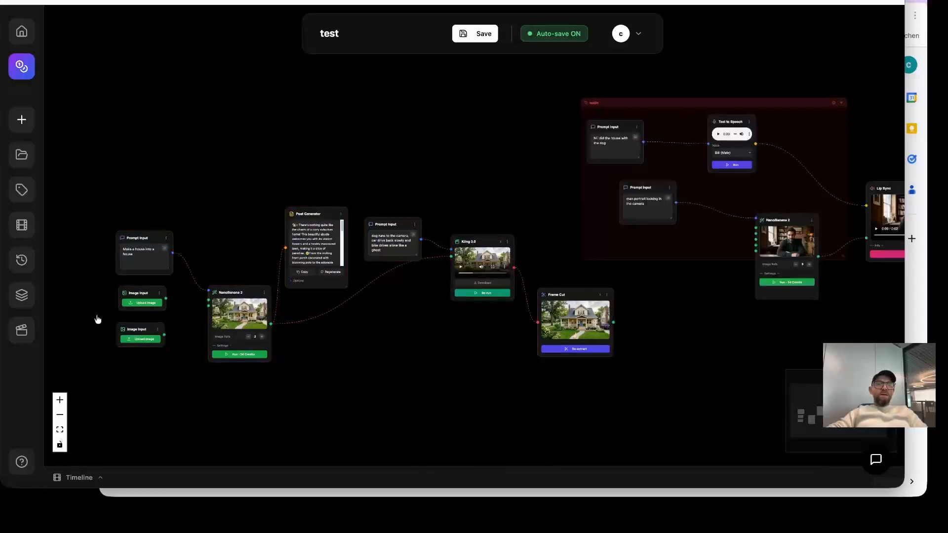
Find film1 among the saved groups and try to load it into the workflow.
left_click(22, 294)
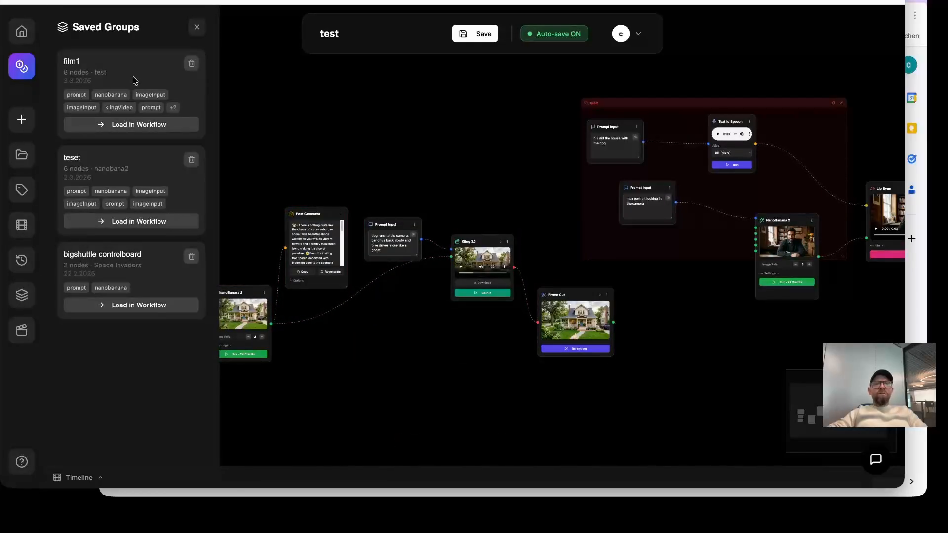
left_click(163, 125)
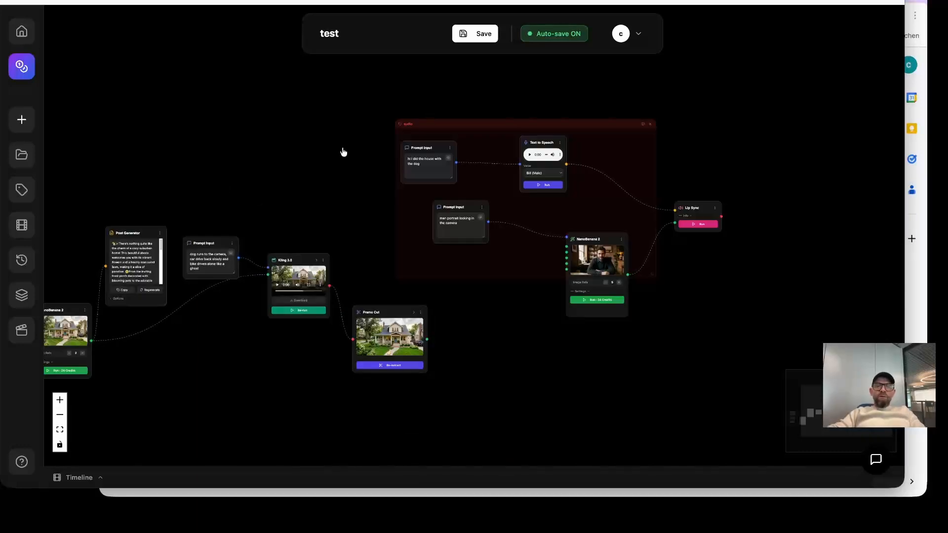
Browse the generated media, add the unused blue NanoBanana tech image to the workflow, and place it below the portrait prompt.
left_click(21, 225)
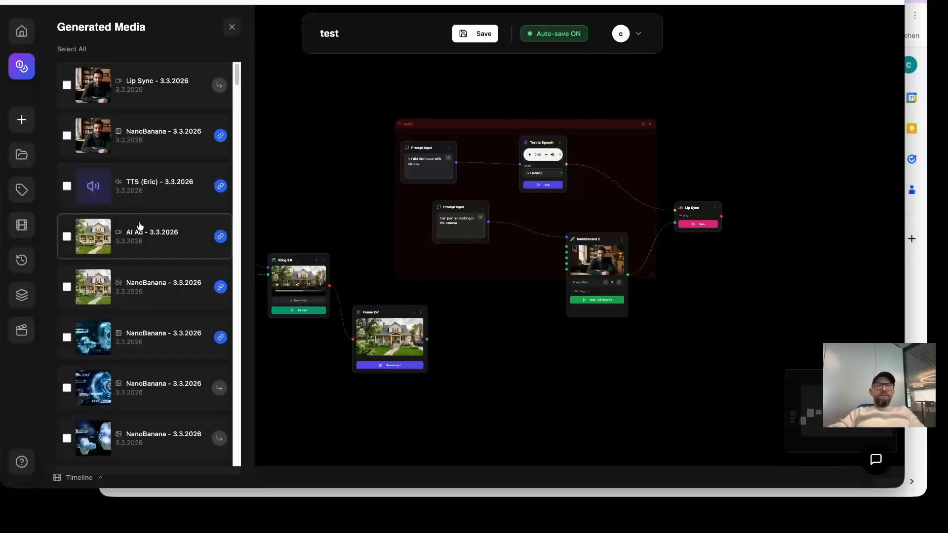
scroll(174, 220, "down", 1)
scroll(207, 154, "up", 1)
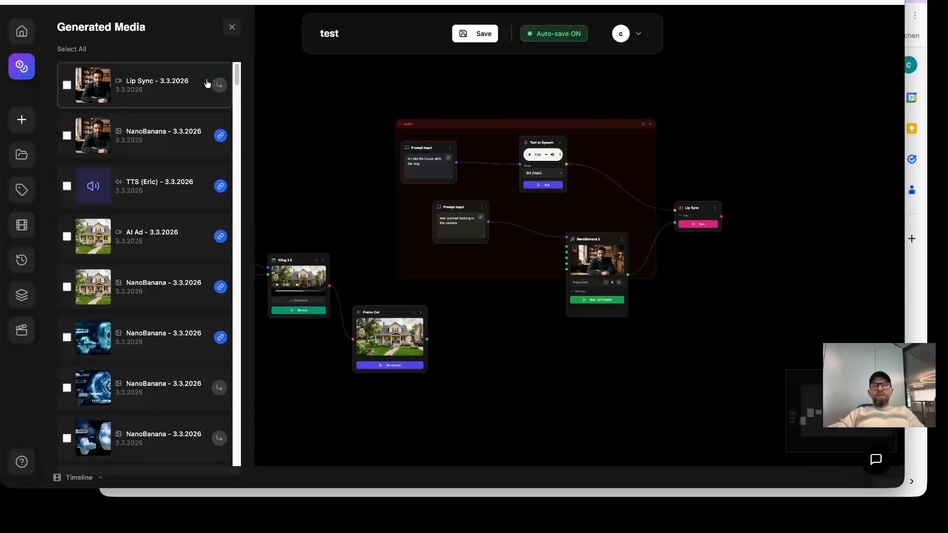
scroll(207, 334, "down", 1)
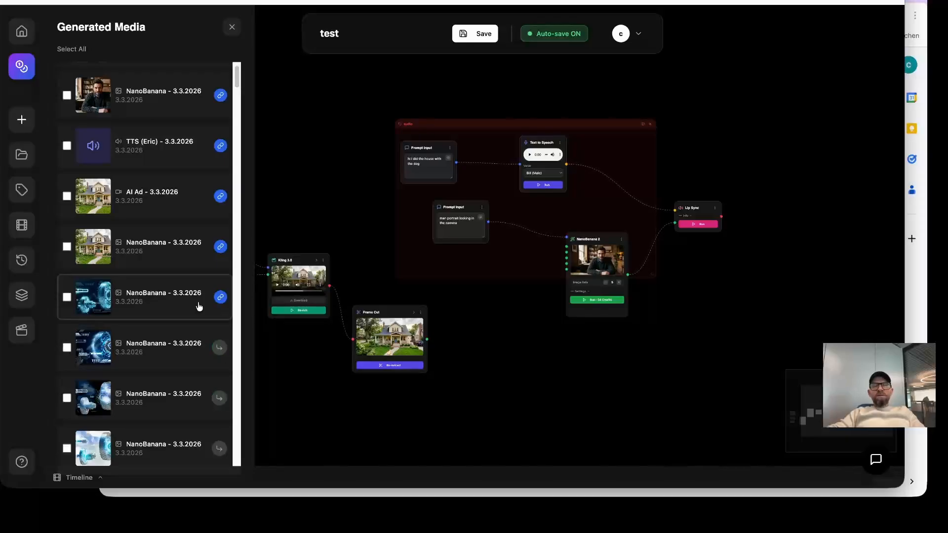
scroll(197, 292, "up", 1)
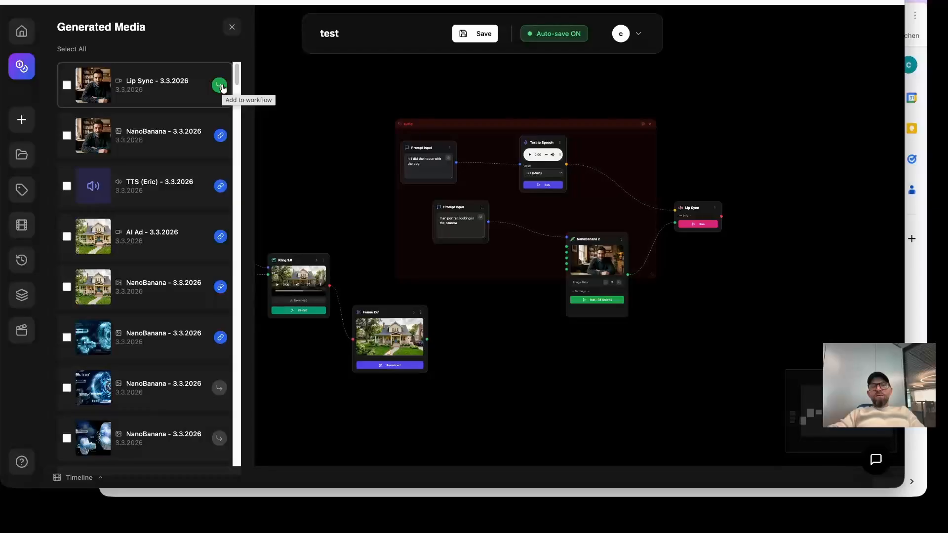
left_click(219, 390)
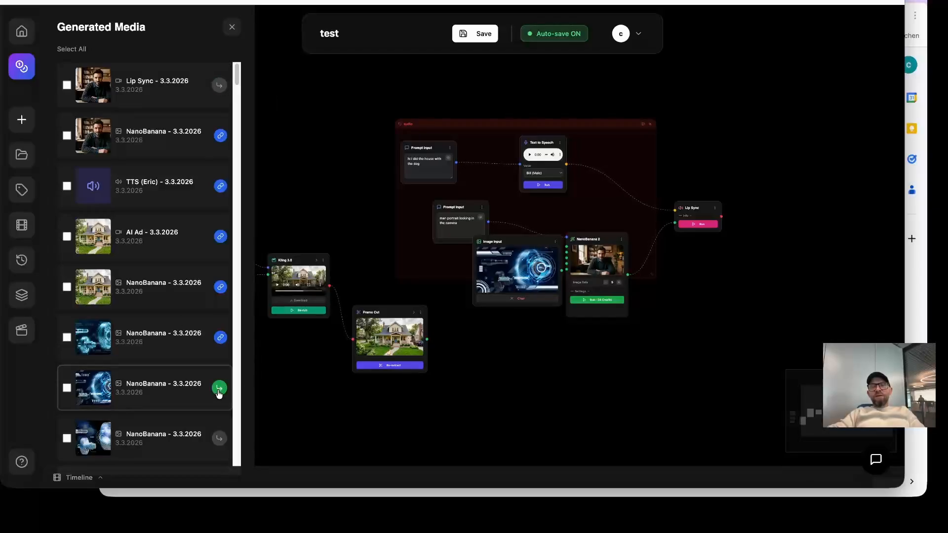
left_click_drag(511, 241, 511, 341)
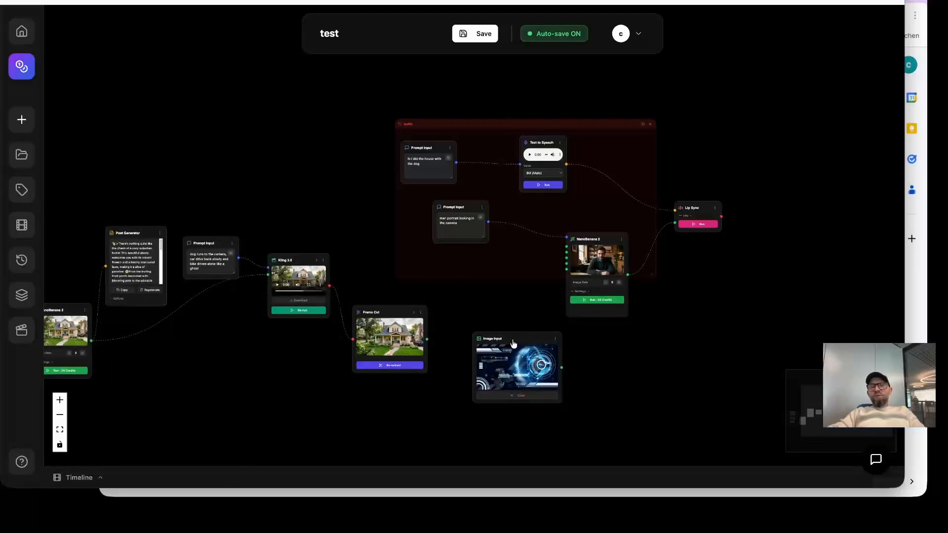
Delete the Image Input node holding the blue tech image from the workflow.
left_click(557, 343)
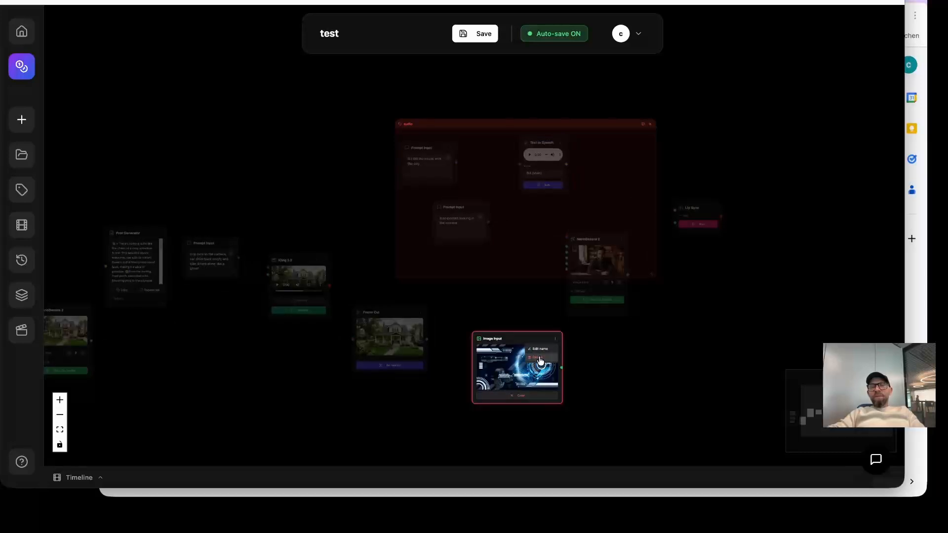
key("Delete")
left_click(533, 301)
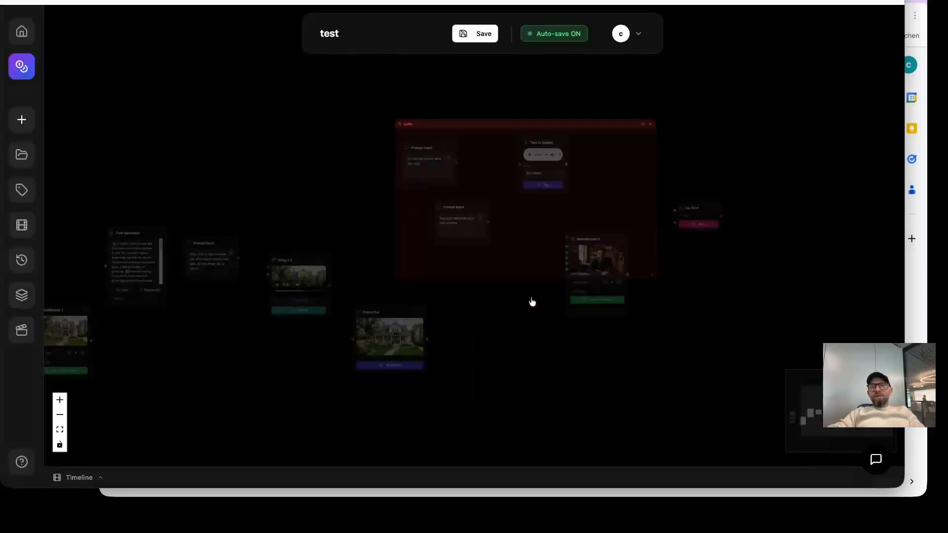
Review the generated media and the version history of the workflow without changing anything.
left_click(21, 224)
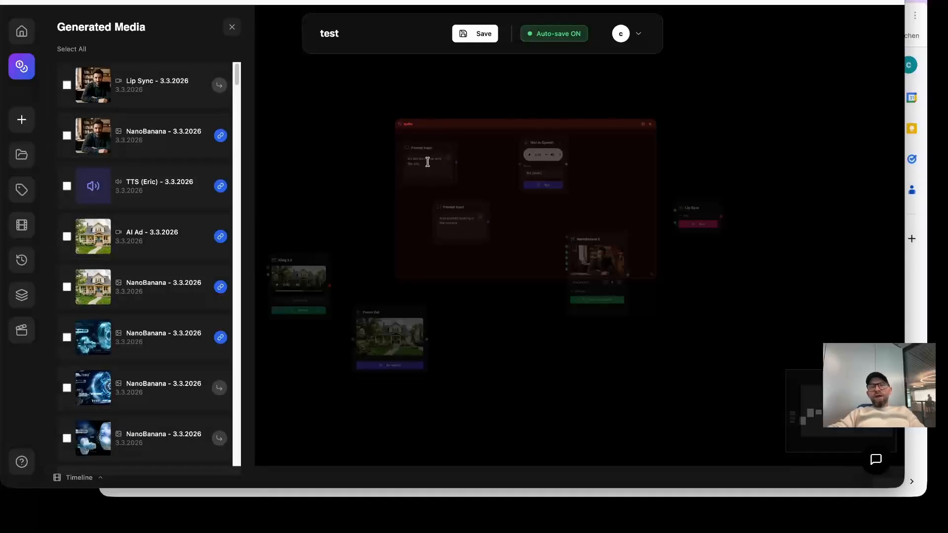
left_click(260, 127)
left_click(21, 259)
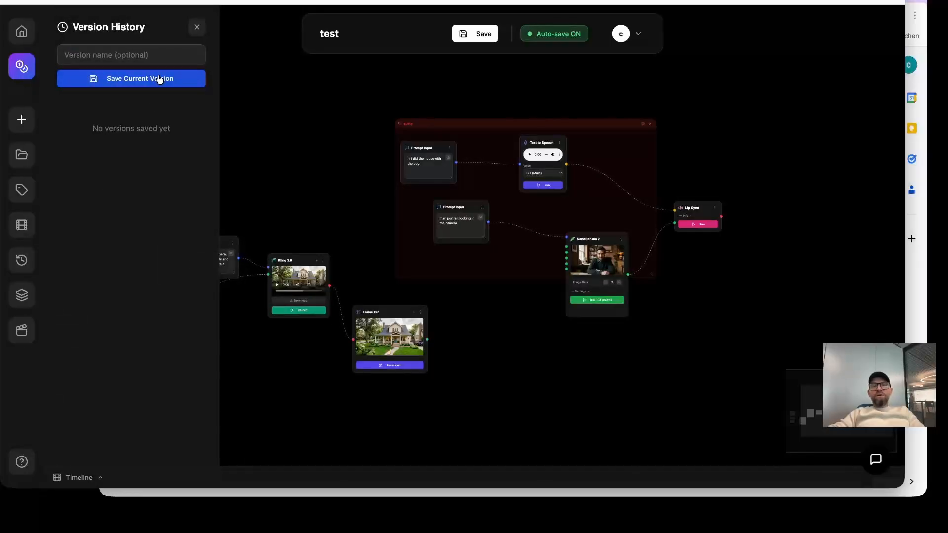
left_click(285, 109)
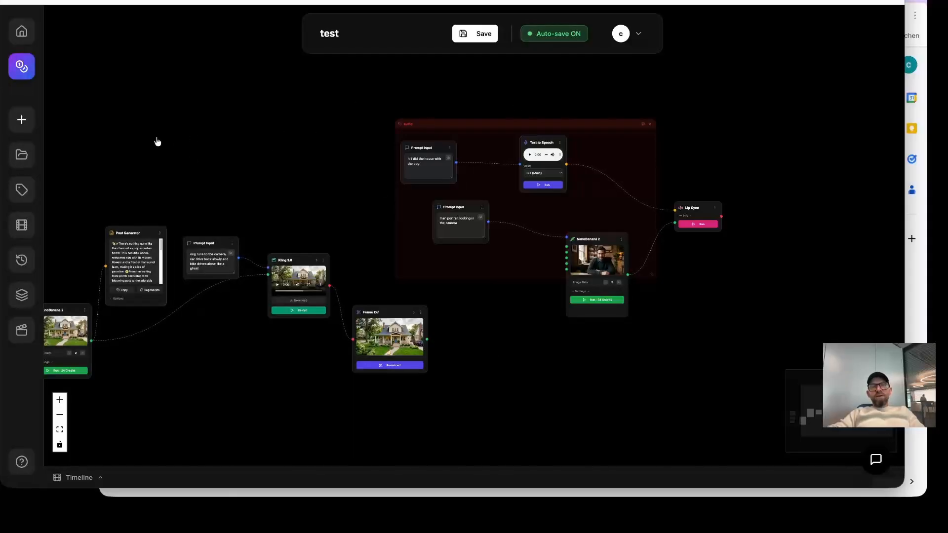
left_click(21, 155)
left_click(307, 127)
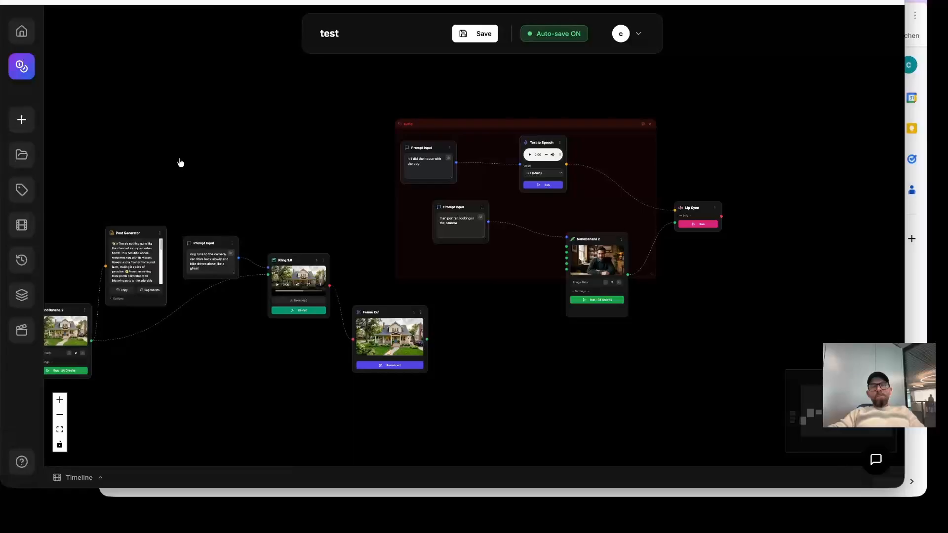
left_click_drag(303, 162, 344, 145)
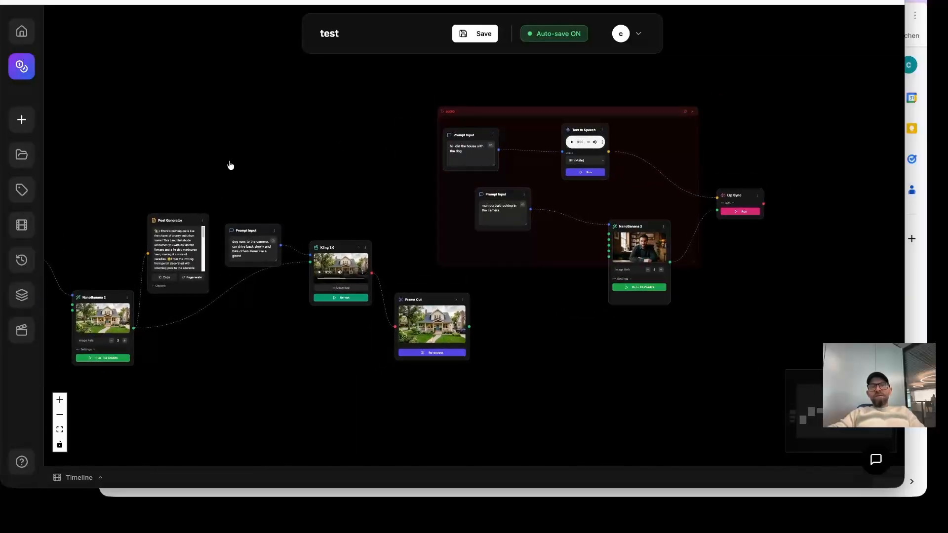
Save the current workflow as an unnamed version and restore the workflow from it.
left_click(21, 260)
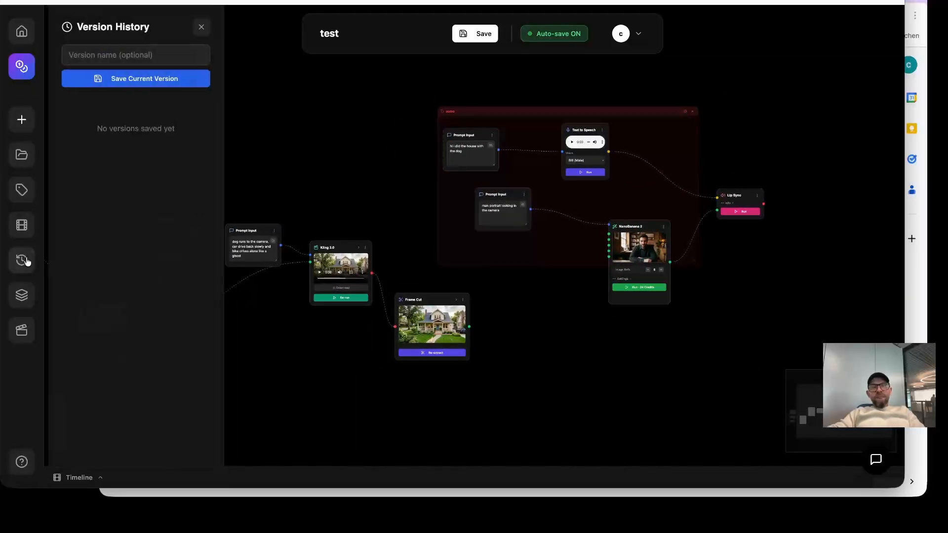
left_click(162, 88)
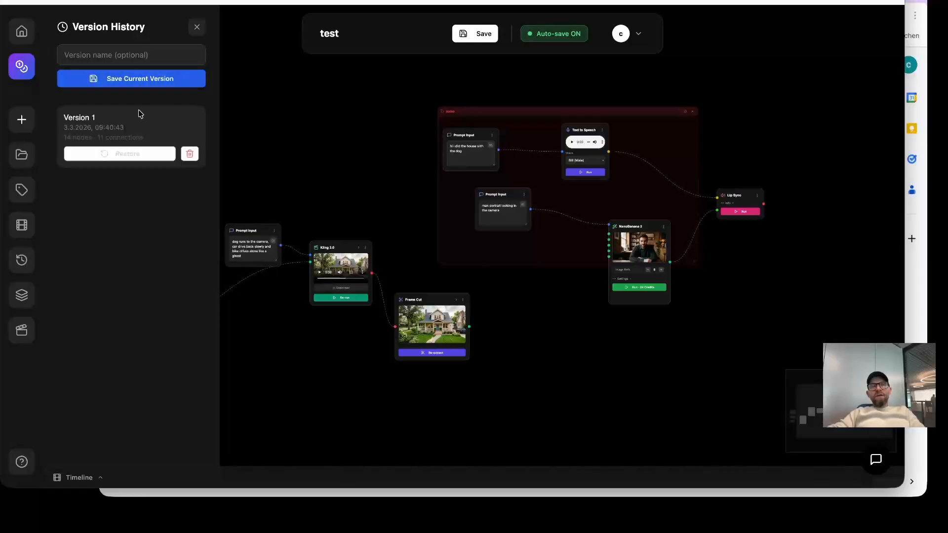
left_click(135, 153)
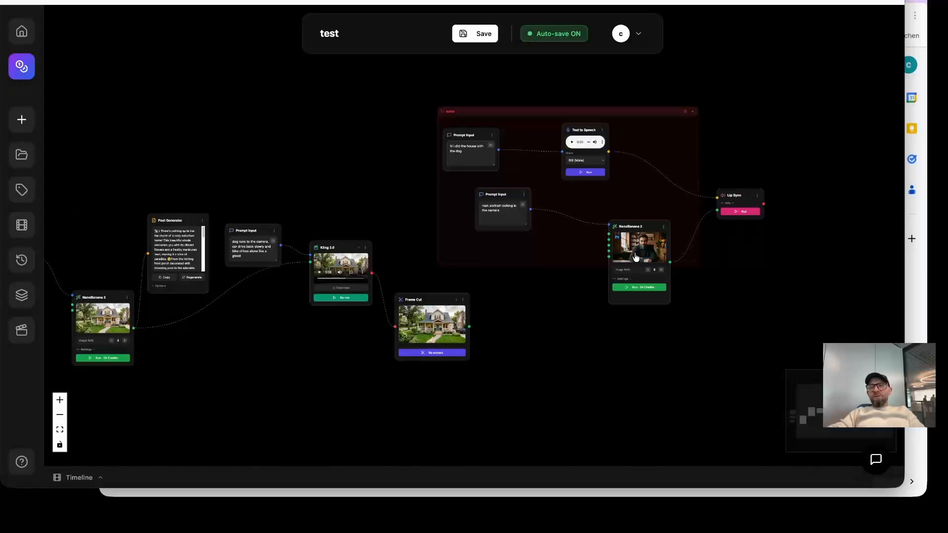
Restore Version 1 of the workflow once more from the version history.
scroll(664, 224, "up", 5)
scroll(638, 247, "down", 5)
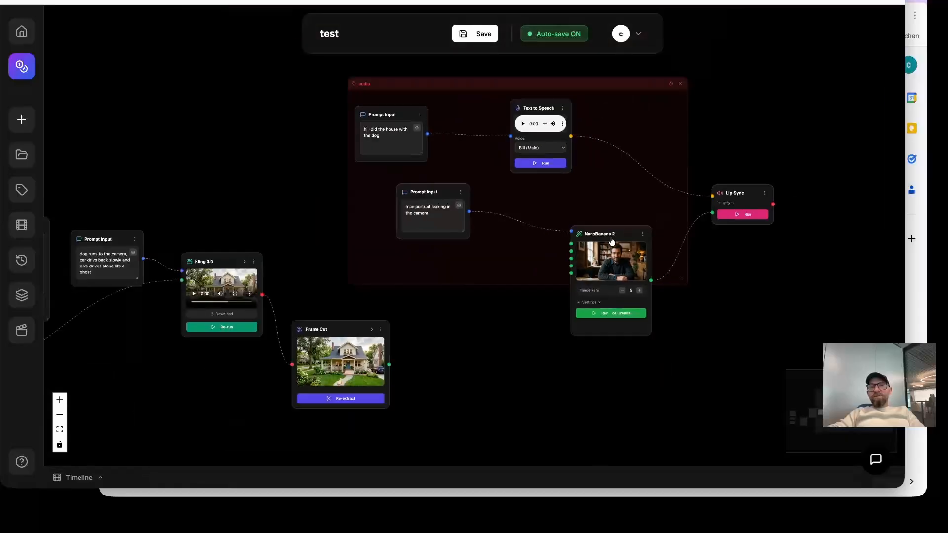
left_click(22, 260)
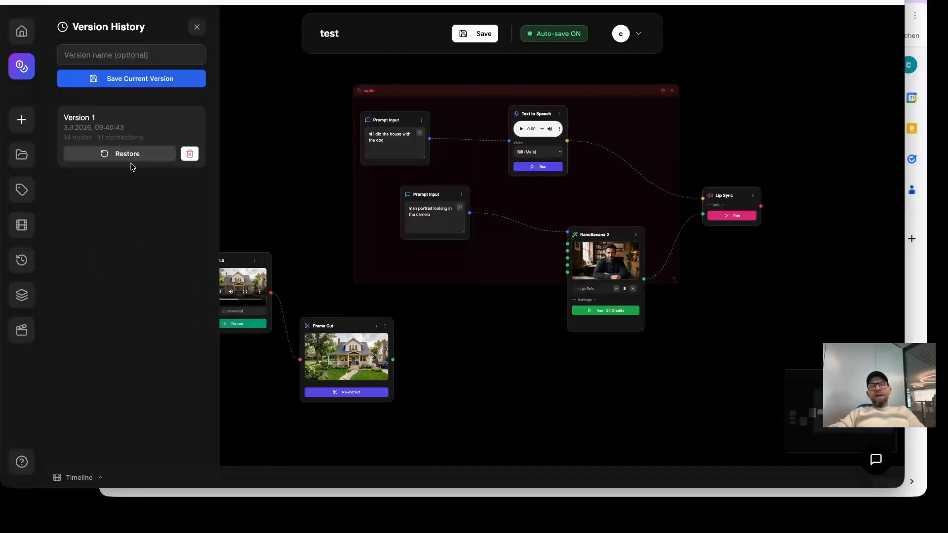
left_click(132, 155)
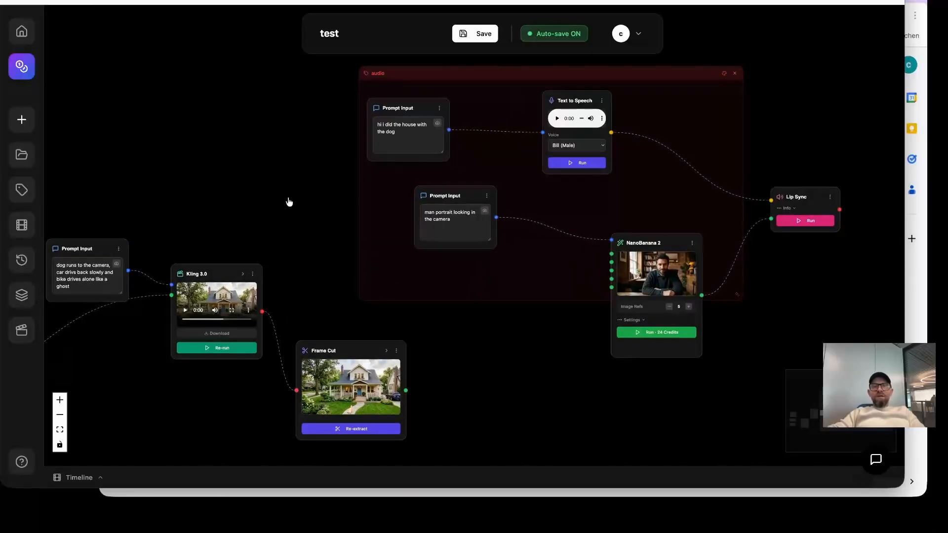
Look over the node layout and check Version 1 in the version history without restoring it.
left_click_drag(288, 203, 322, 102)
left_click_drag(588, 277, 482, 261)
left_click_drag(668, 275, 579, 356)
left_click_drag(655, 266, 740, 259)
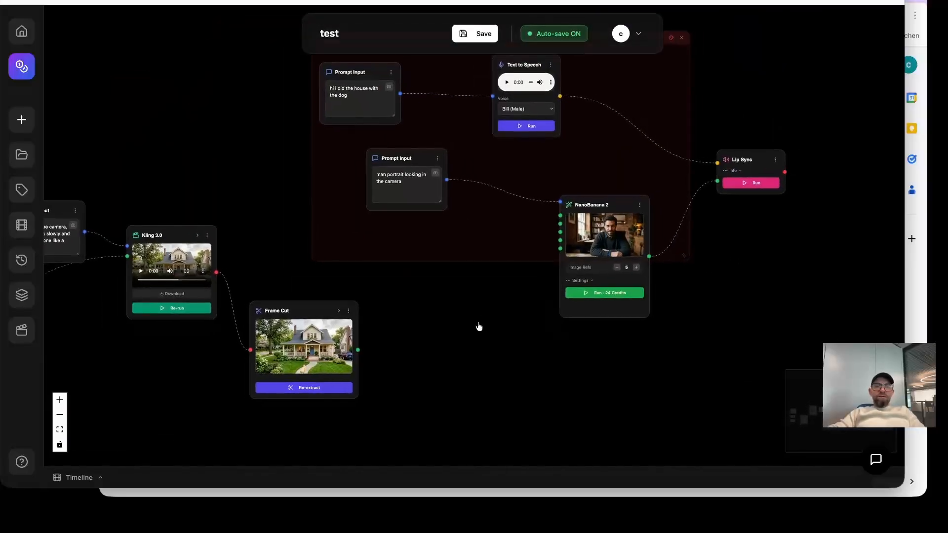
left_click_drag(466, 303, 616, 254)
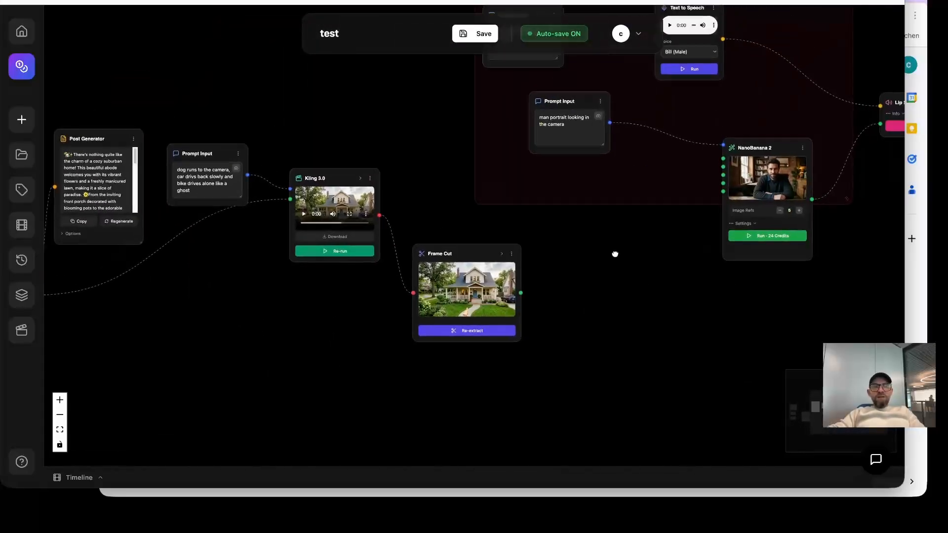
left_click(21, 260)
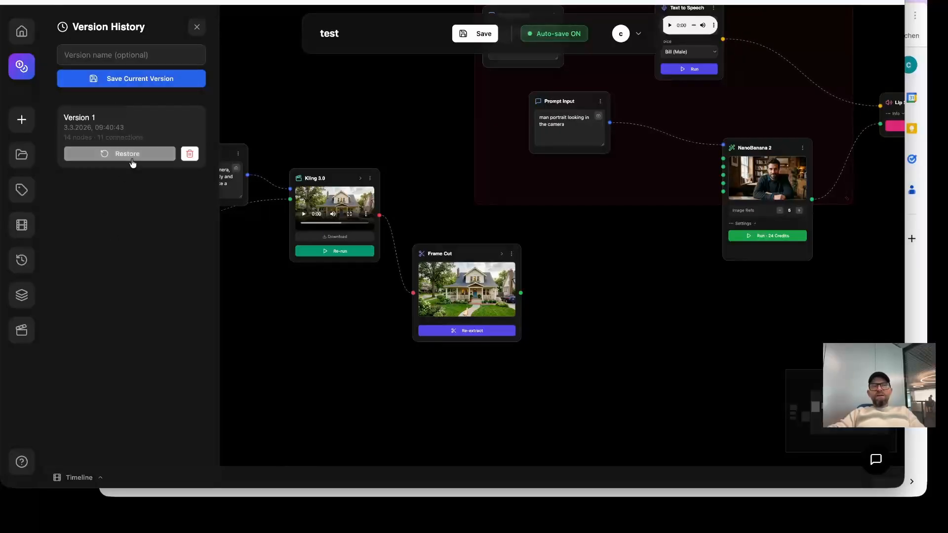
left_click(197, 28)
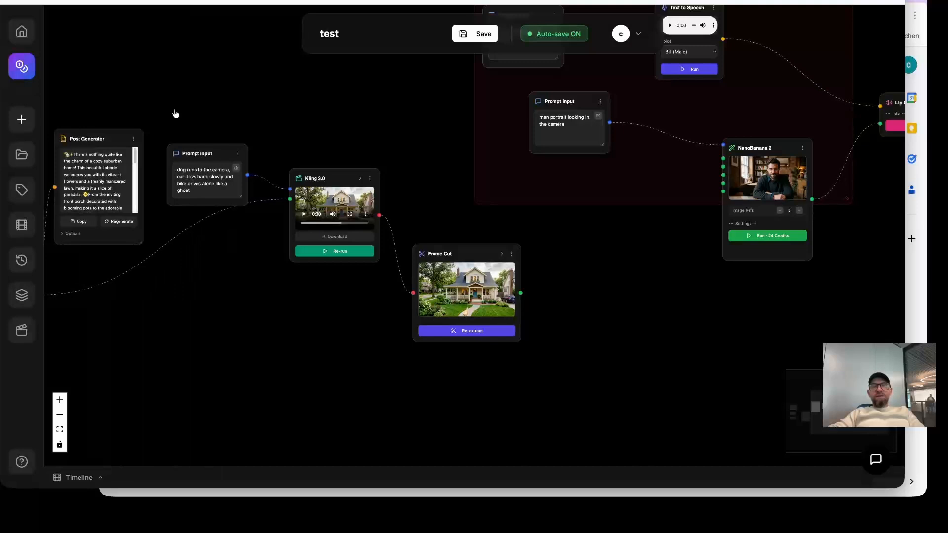
Review the saved groups and select the Post Generator, dog prompt, Kling 3.0 and Frame Cut nodes as a possible new group.
left_click(22, 295)
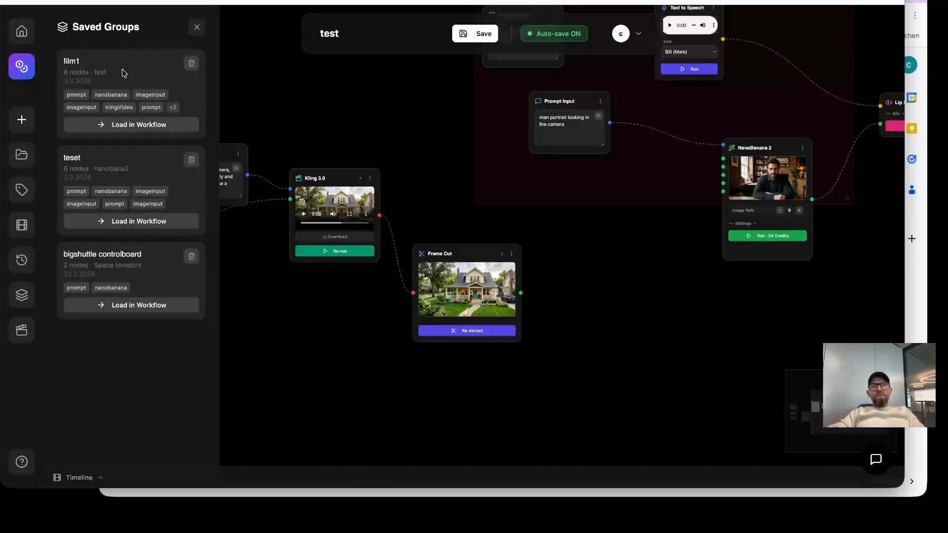
left_click(171, 225)
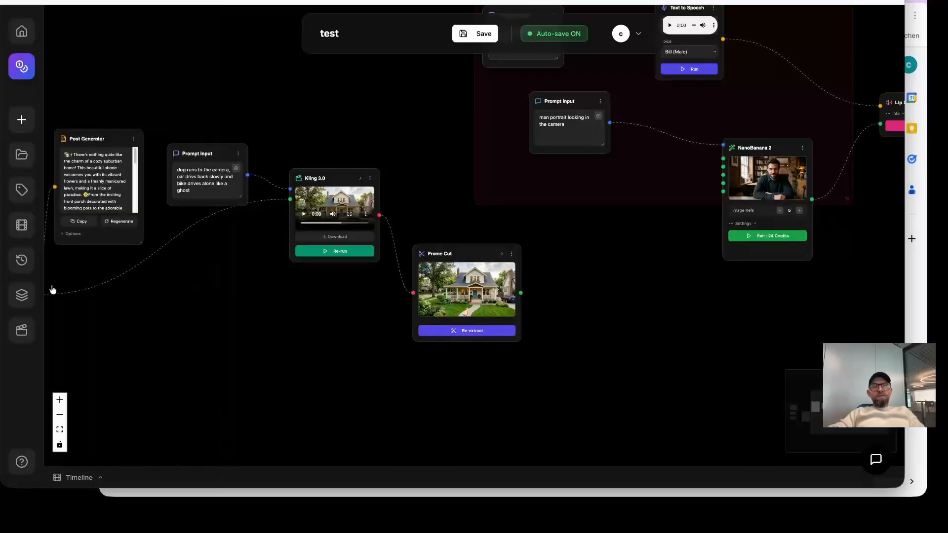
left_click_drag(519, 212, 643, 211)
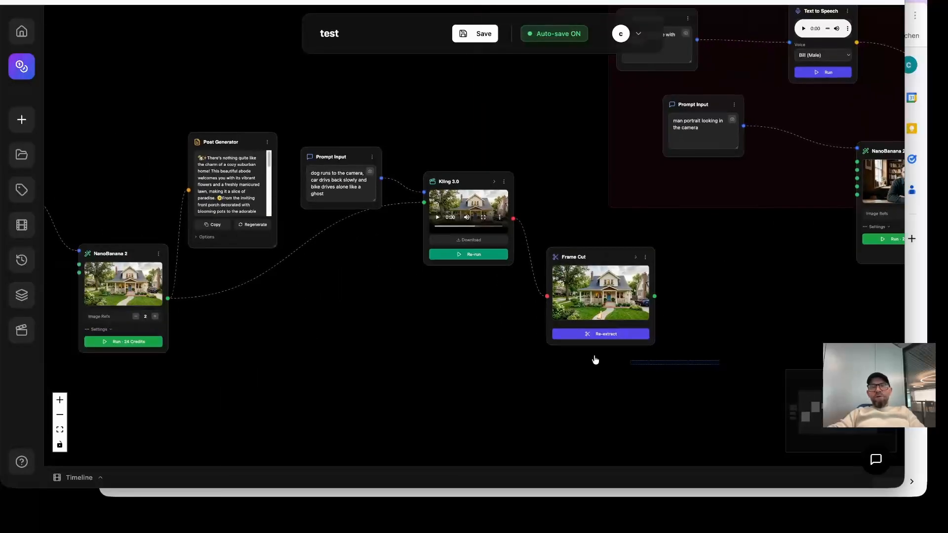
left_click_drag(595, 360, 138, 190)
left_click_drag(632, 398, 191, 214)
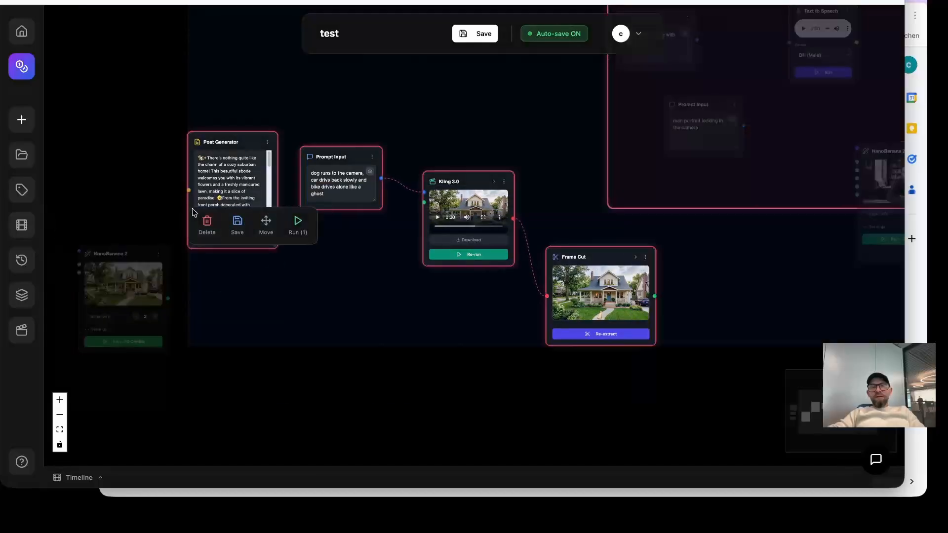
left_click(236, 223)
Try to load the saved group film1 and select the eight house animation nodes, clearing the selection without saving a group.
left_click(21, 296)
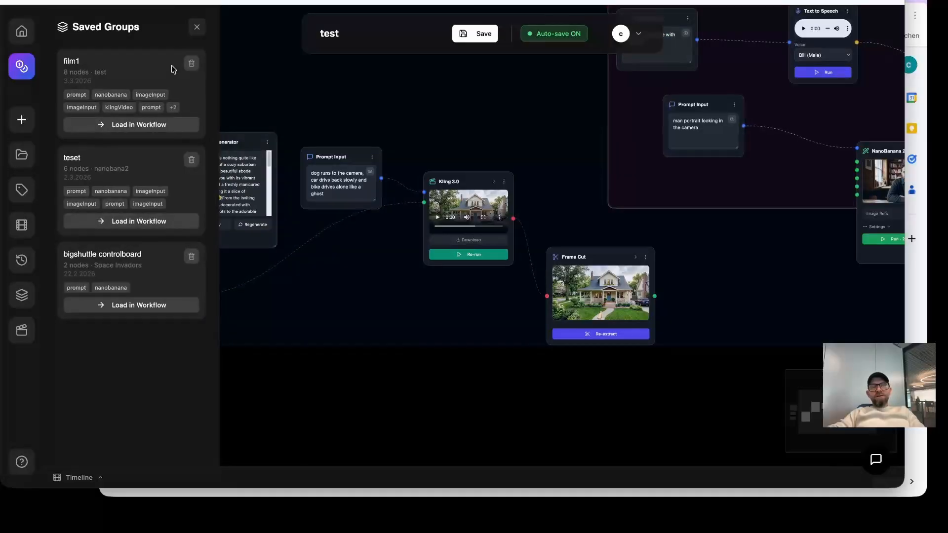
left_click(143, 124)
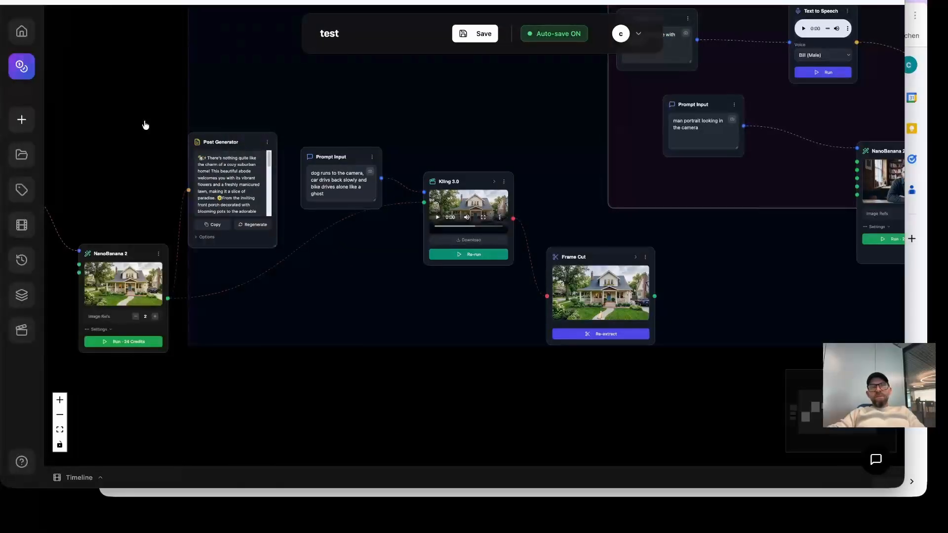
left_click_drag(381, 333, 525, 320)
scroll(460, 317, "right", 2)
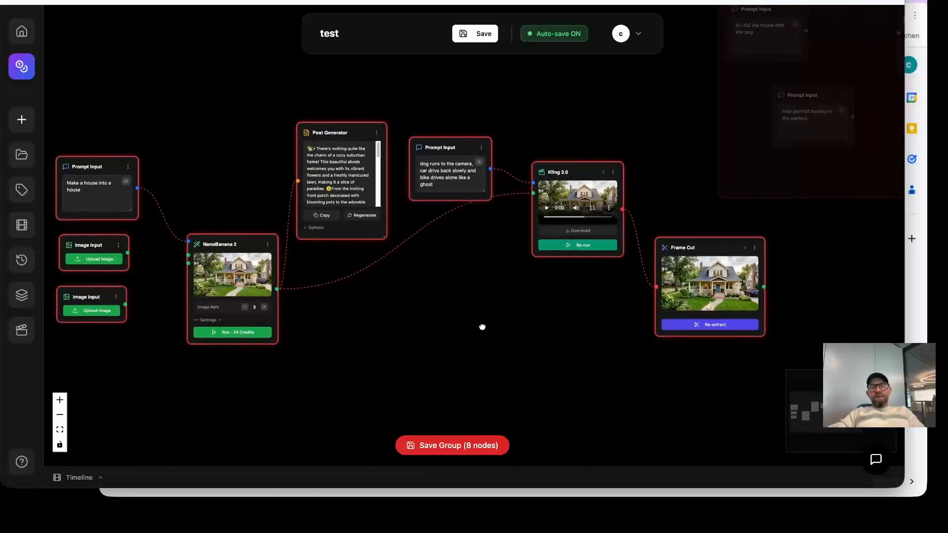
scroll(599, 324, "down", 2)
scroll(599, 323, "down", 1)
left_click_drag(779, 241, 558, 266)
left_click(680, 326)
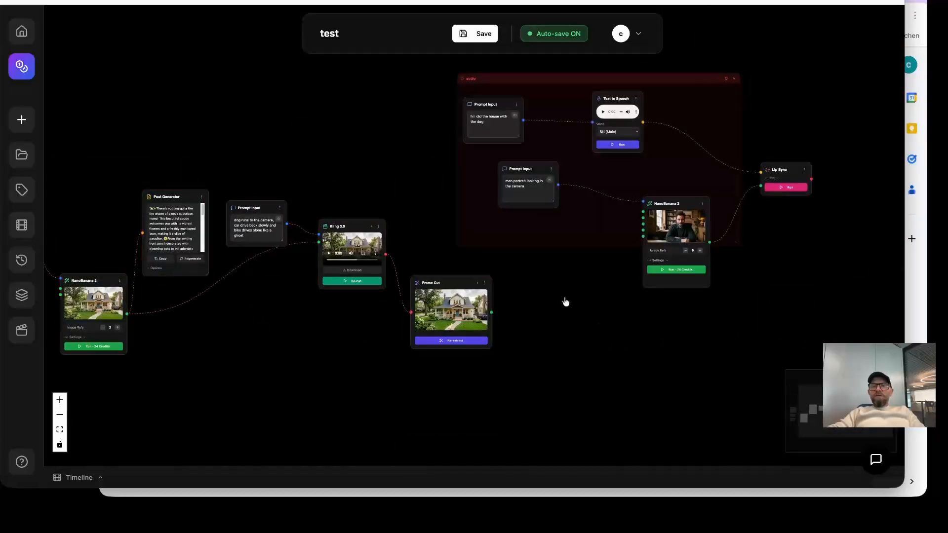
Open the timeline below the workflow and add the workflow's Kling 3.0 video as its first clip.
left_click_drag(535, 251, 415, 224)
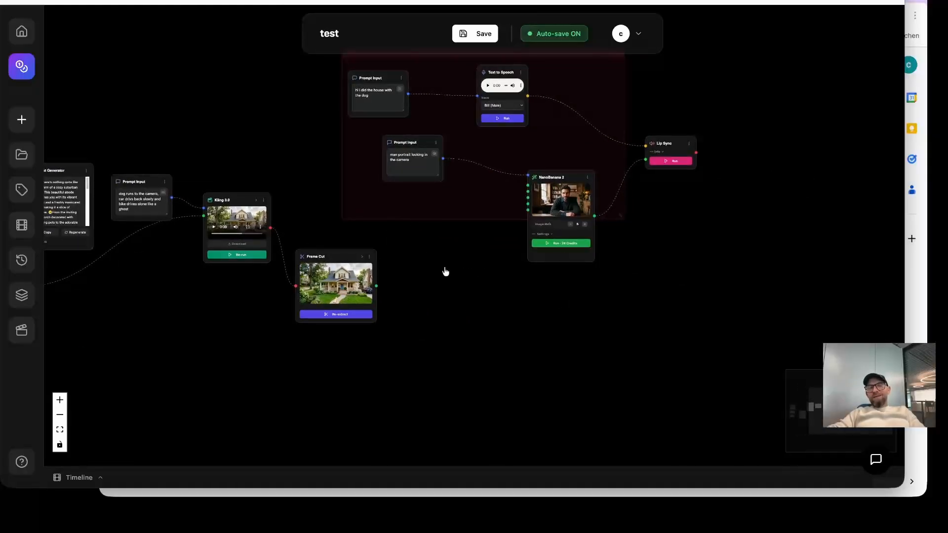
left_click_drag(671, 208, 650, 239)
left_click_drag(499, 294, 674, 275)
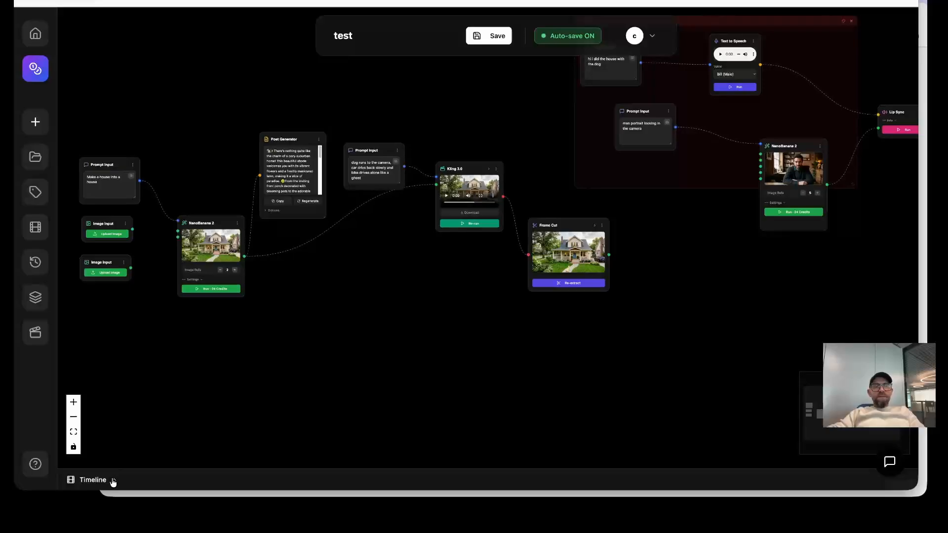
left_click(91, 480)
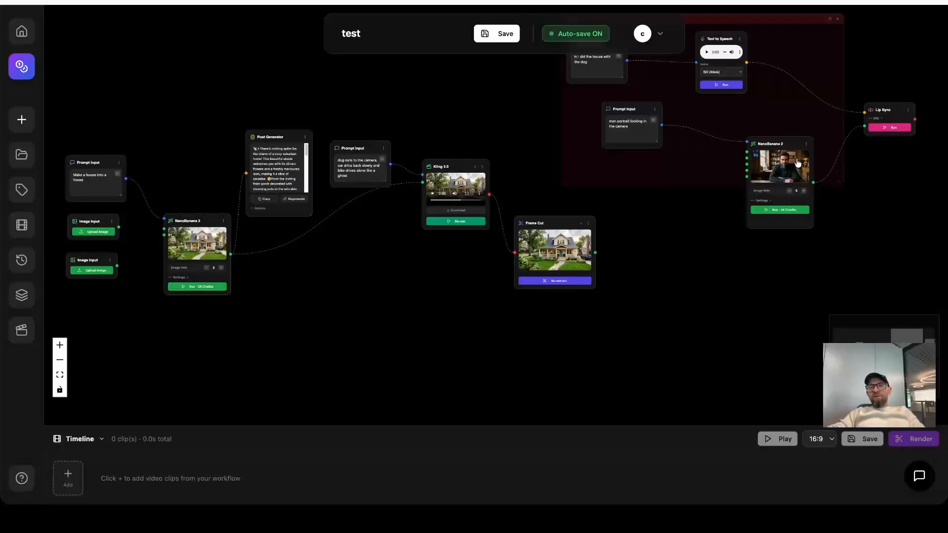
left_click(67, 475)
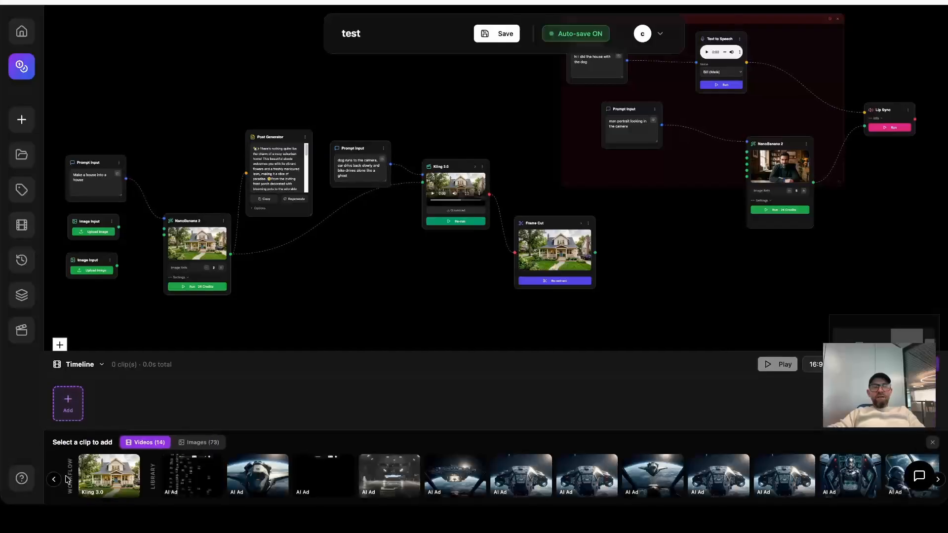
left_click(109, 475)
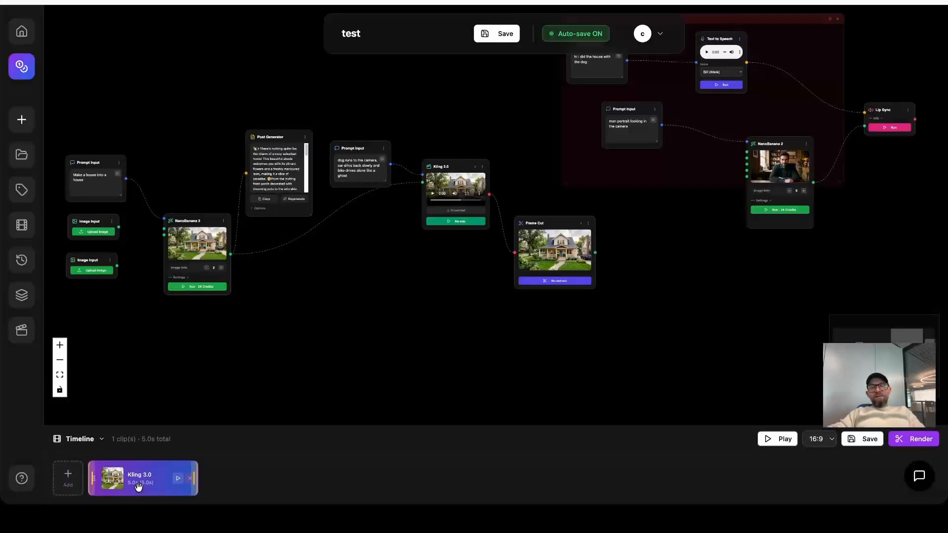
Preview the Kling 3.0 timeline clip and try to trim it at both ends without adding another clip.
left_click(69, 478)
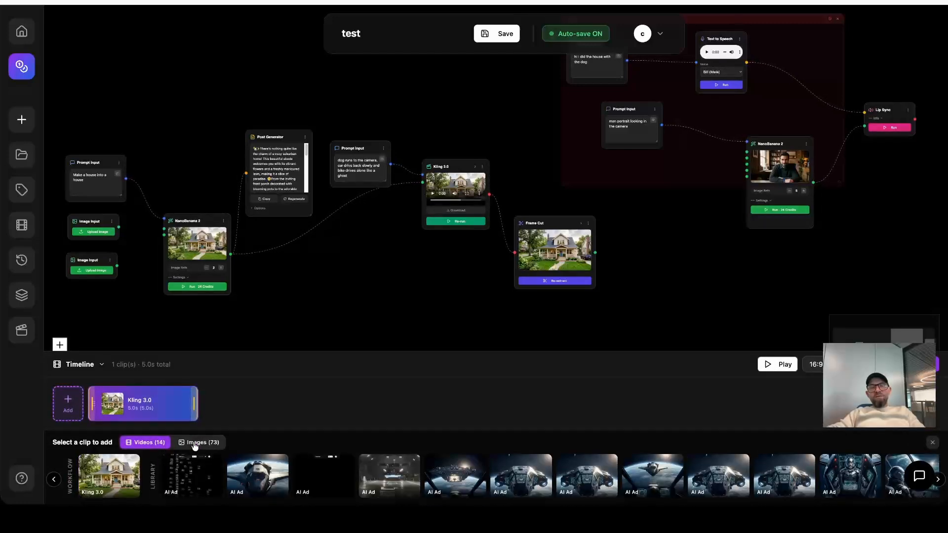
left_click(178, 403)
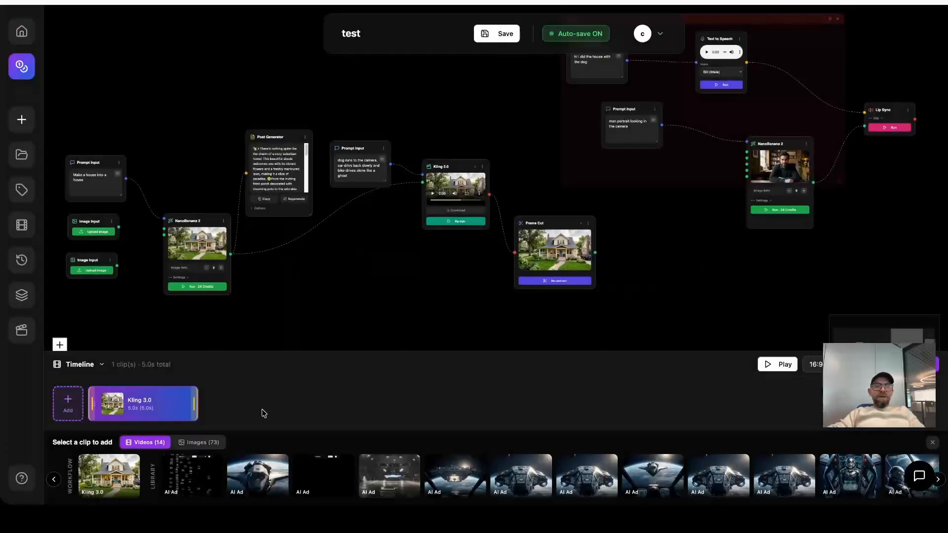
mouse_move(194, 401)
left_mouse_down()
mouse_move(164, 399)
mouse_move(200, 398)
left_mouse_up()
left_click_drag(94, 401, 57, 405)
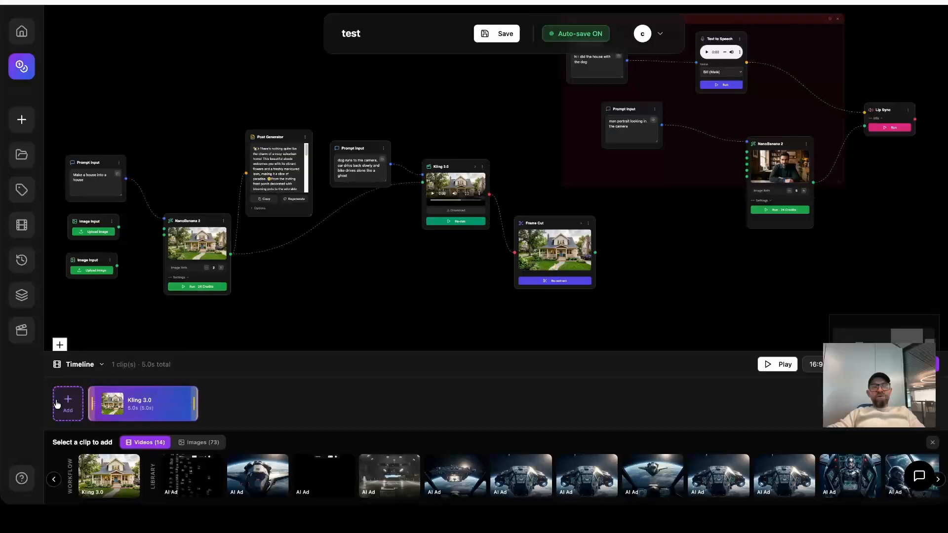
left_click(79, 409)
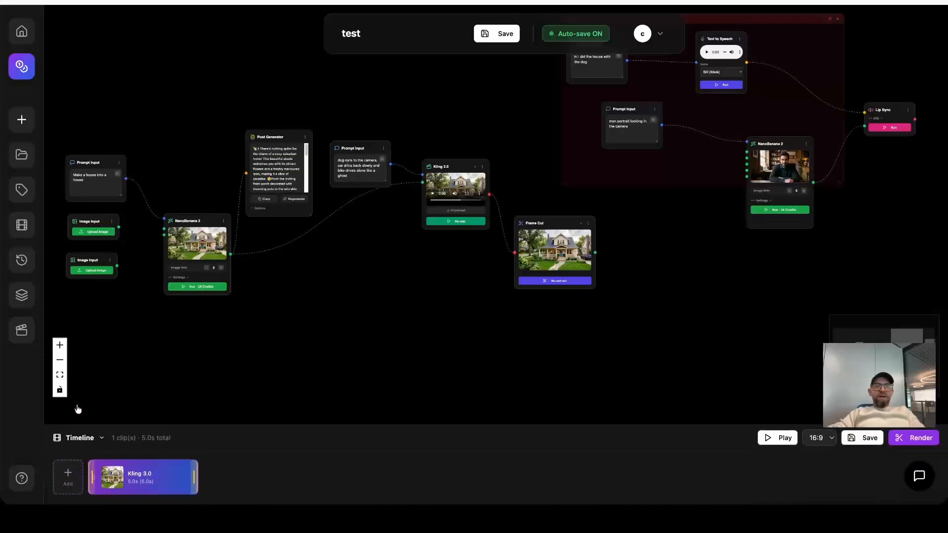
Add the second AI Ad video from the library after the Kling 3.0 clip and trim it to 5.5 s.
left_click(69, 477)
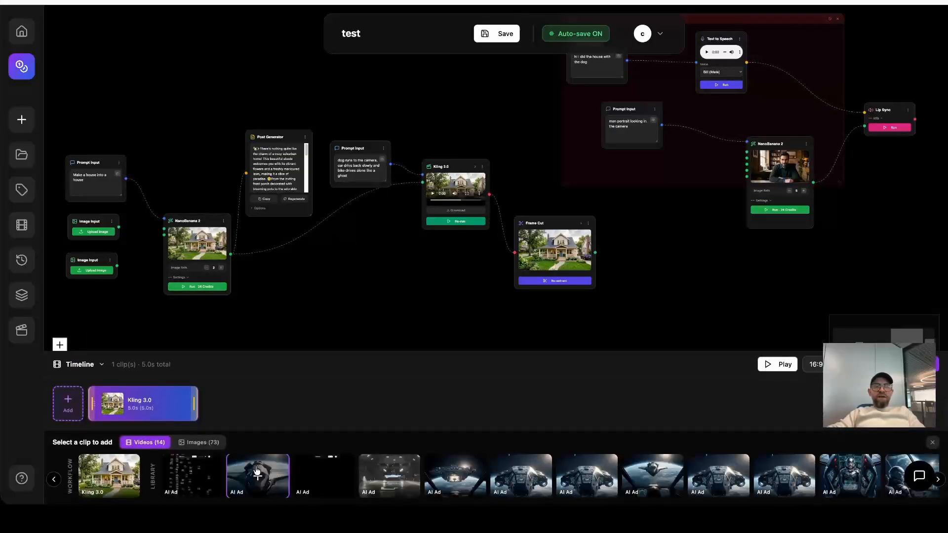
left_click(257, 471)
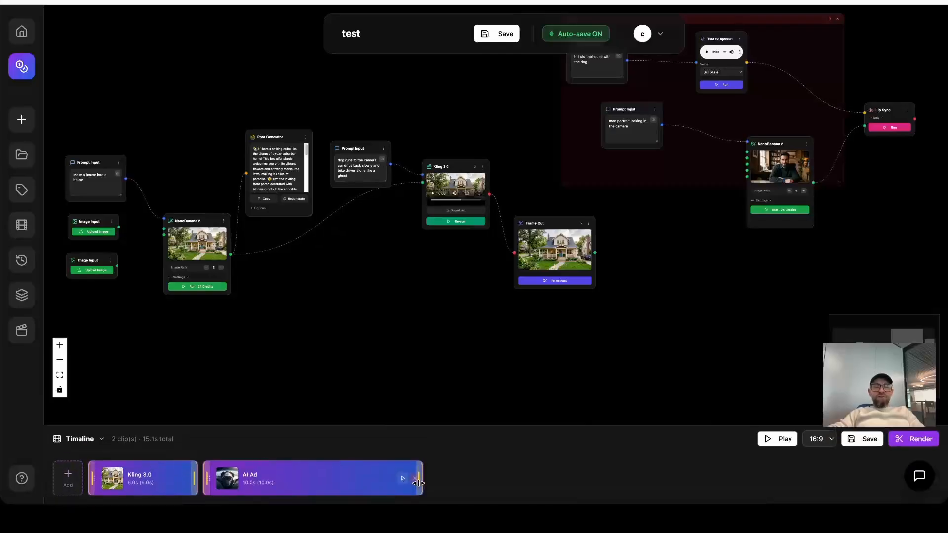
left_click_drag(411, 478, 322, 477)
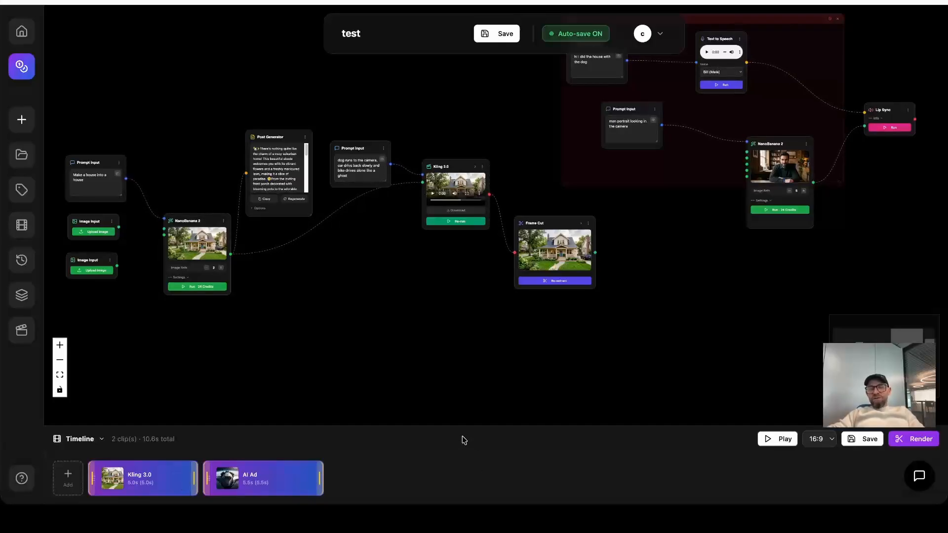
key("space")
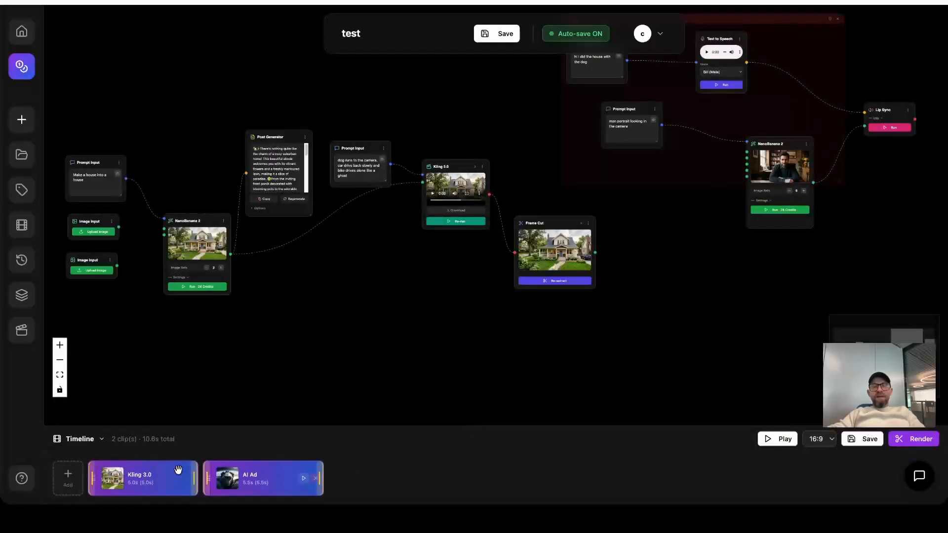
Add the NanoBanana portrait image of the man as the third timeline clip with a display duration of 5 seconds.
left_click(68, 483)
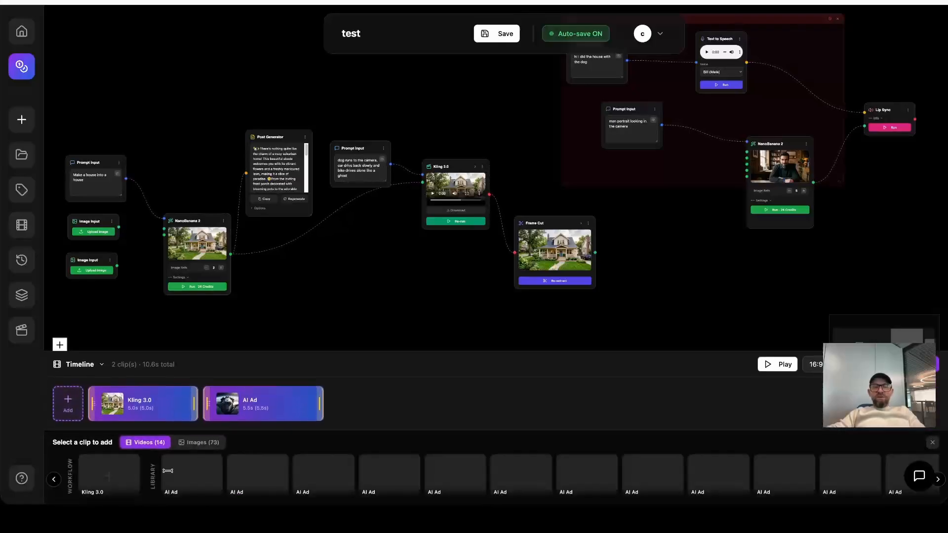
left_click(196, 444)
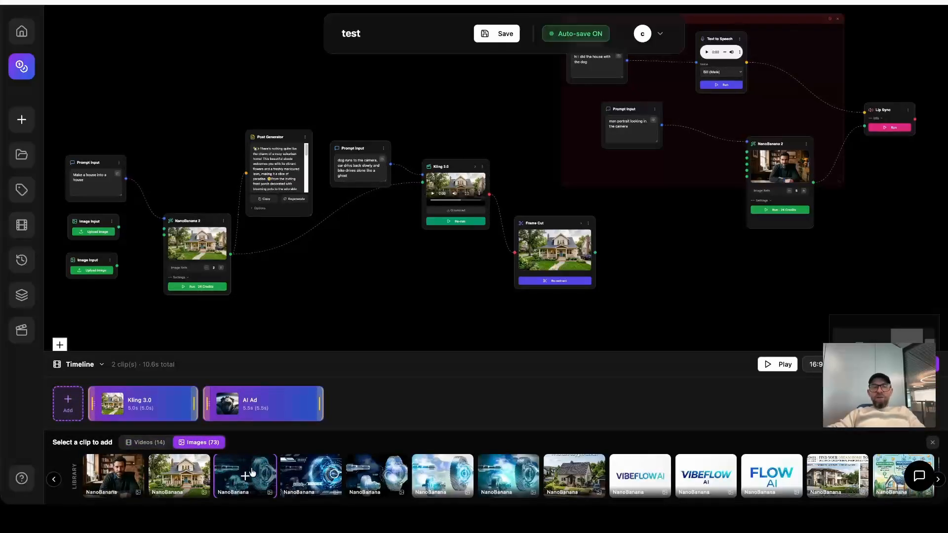
left_click(117, 476)
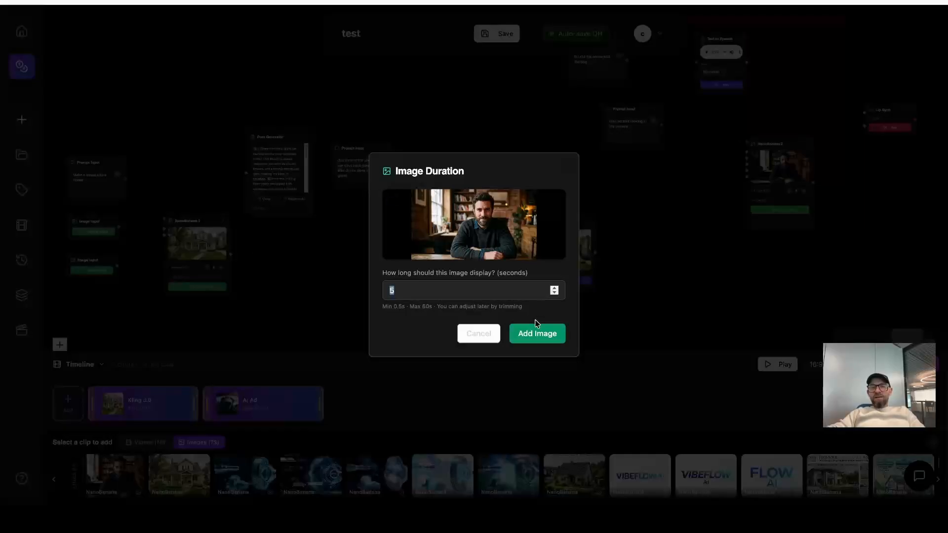
left_click(544, 334)
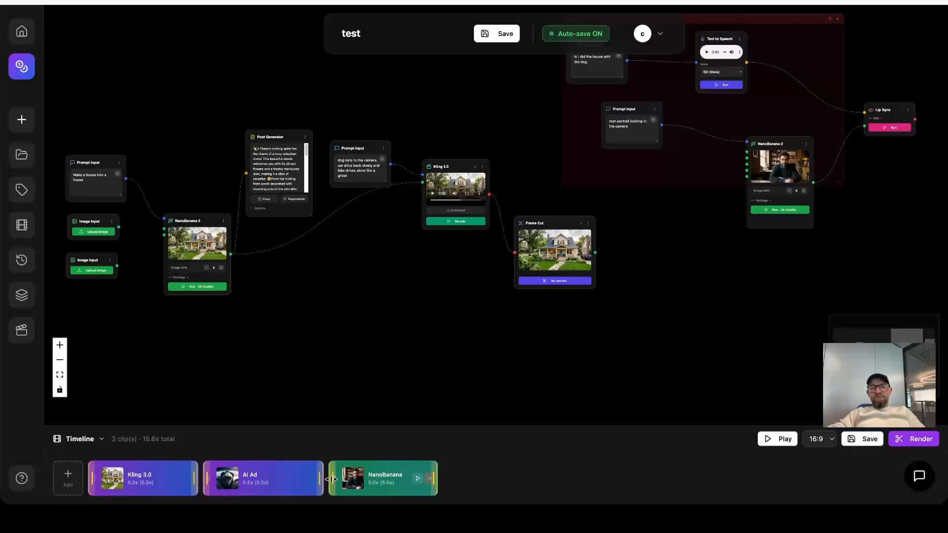
Trim the AI Ad clip and the NanoBanana portrait clip to 4.4 s each.
left_click_drag(320, 479, 296, 478)
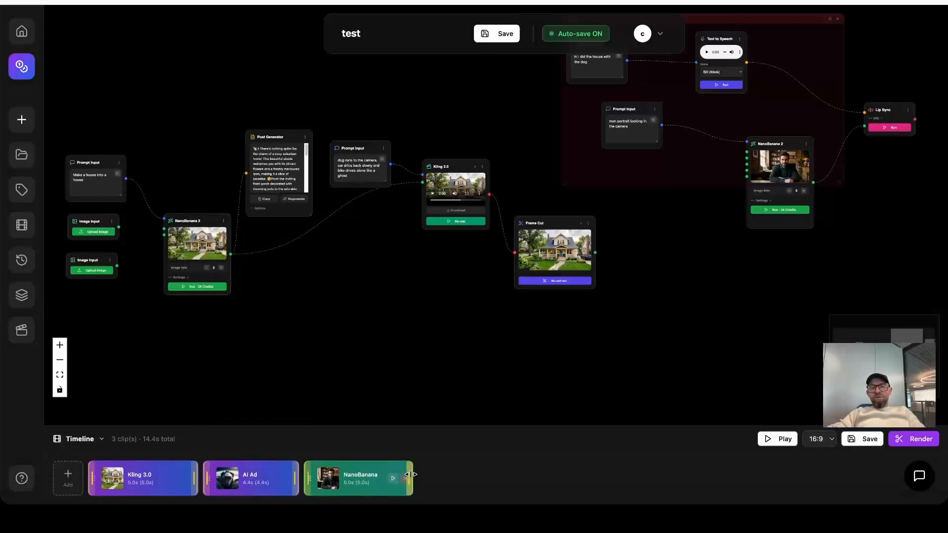
left_click_drag(411, 479, 398, 478)
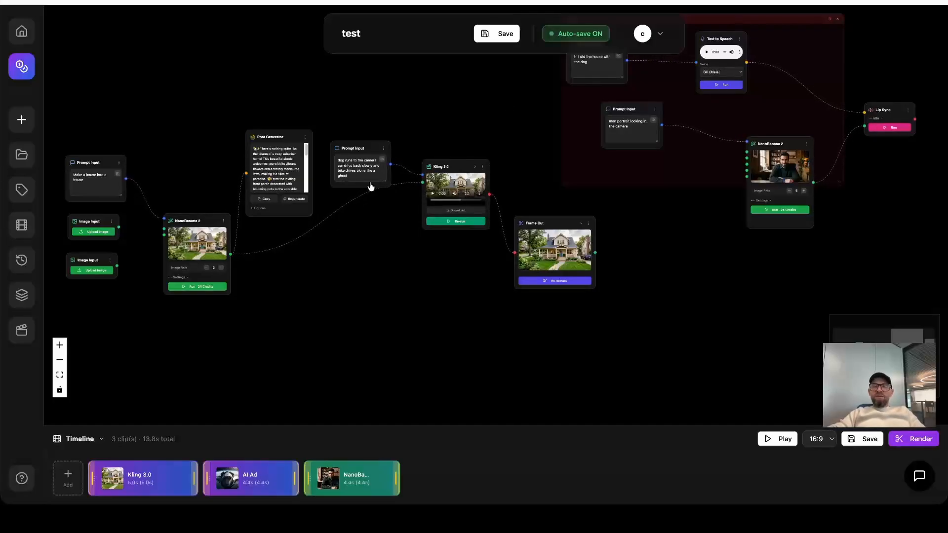
Choose the 16:9 aspect ratio for the timeline and save the timeline as test2.
left_click(822, 441)
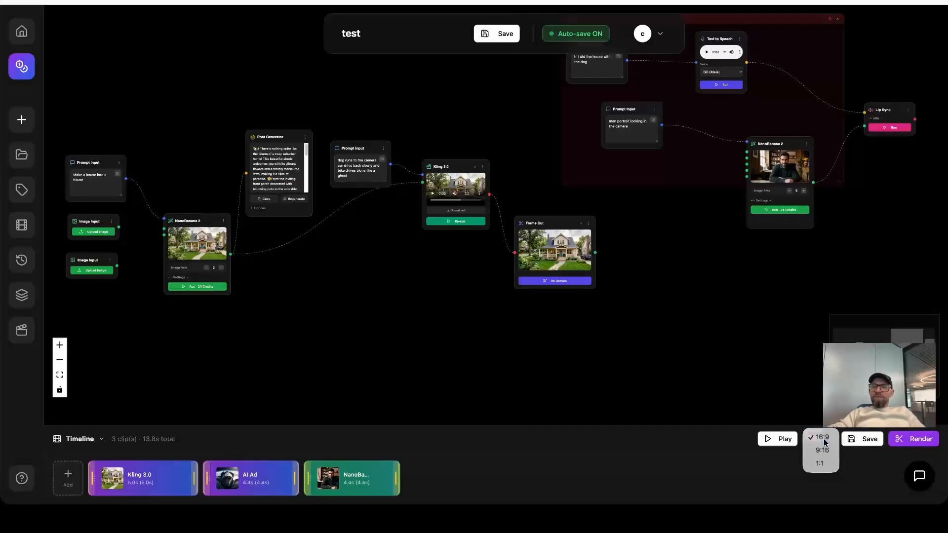
left_click(823, 438)
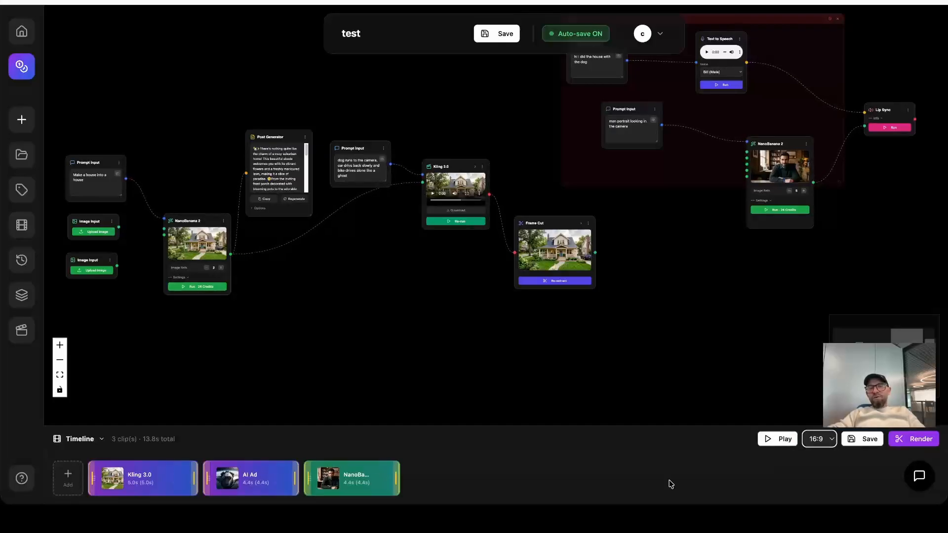
left_click(867, 440)
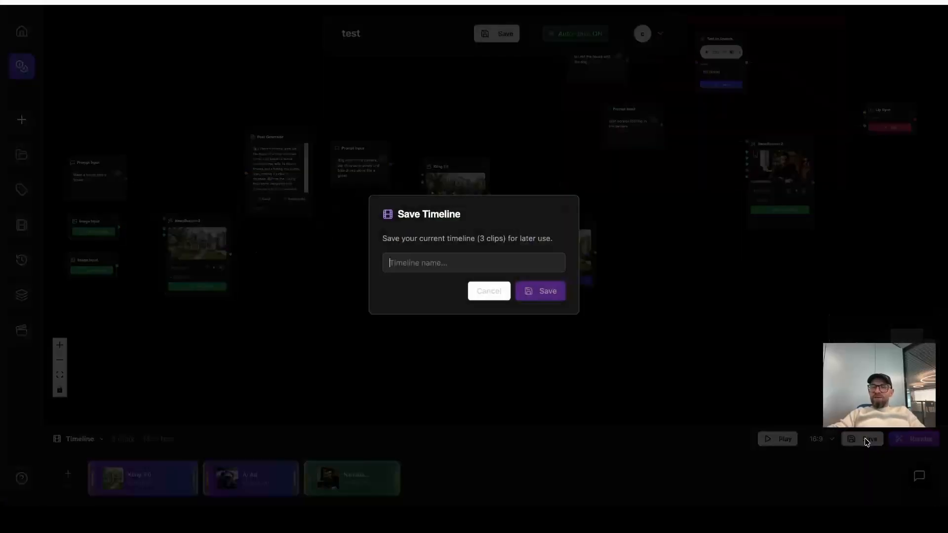
type("test2")
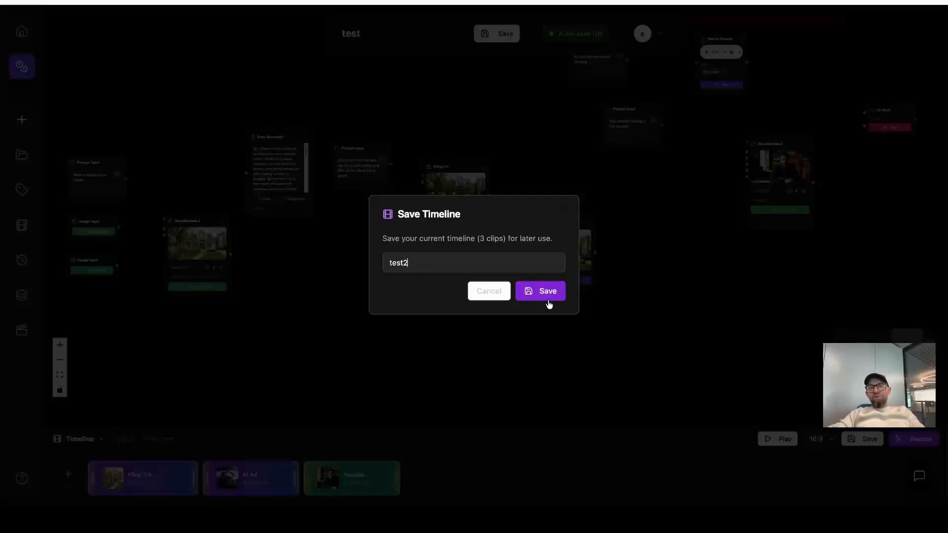
left_click(547, 291)
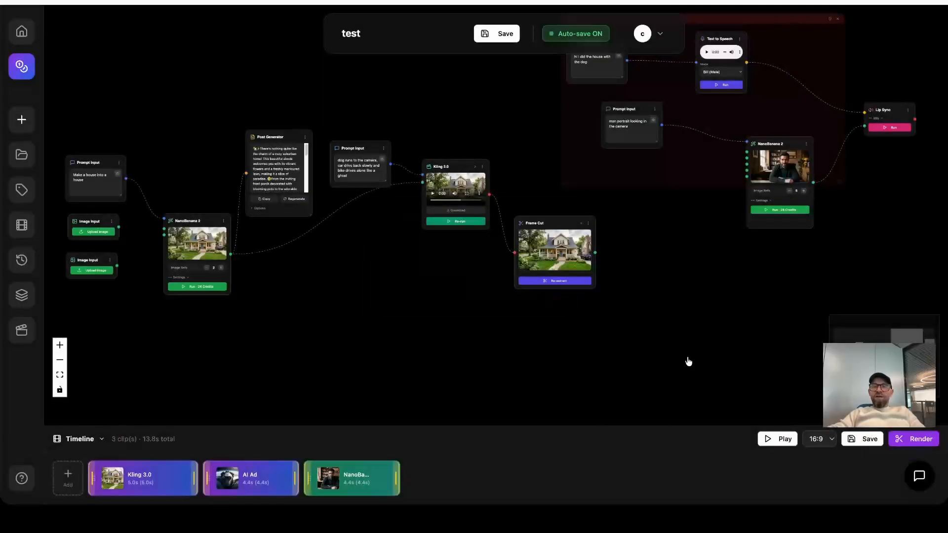
Check the test2 entry in the saved timelines and return to the workflow without loading it.
left_click(21, 331)
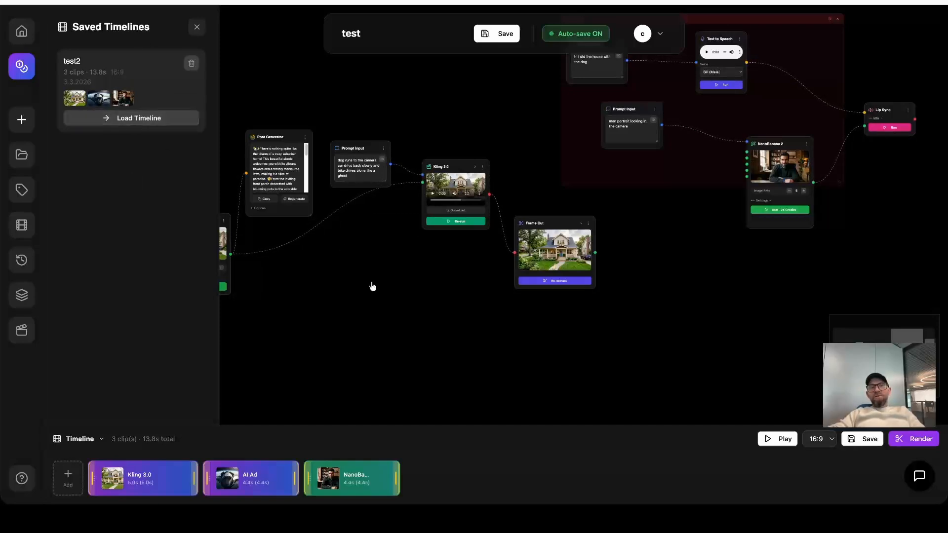
left_click(197, 30)
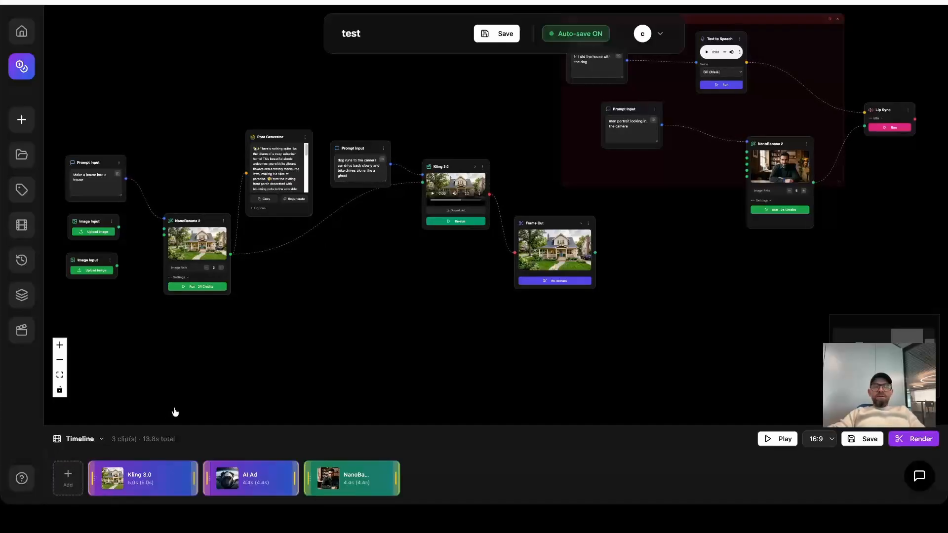
scroll(446, 310, "down", 2)
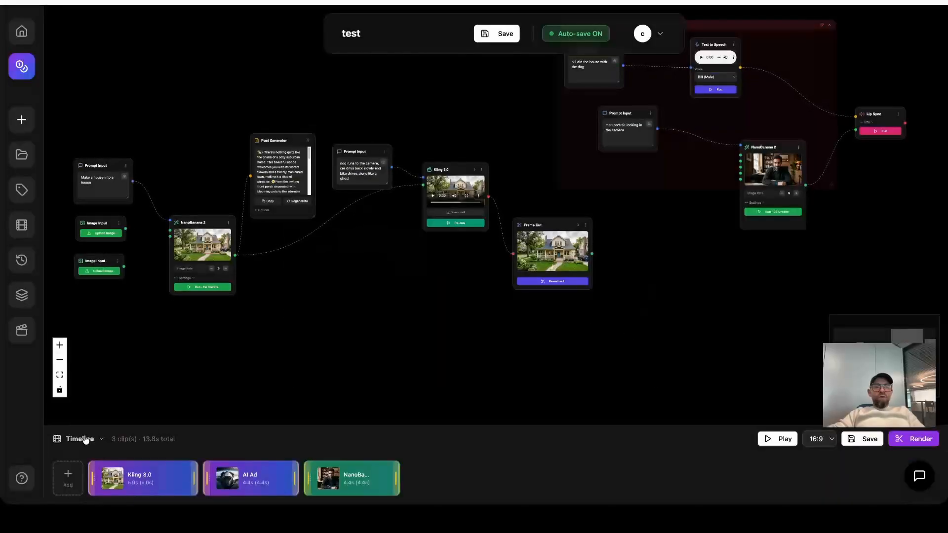
Collapse the timeline to free up the workflow canvas around the house nodes.
left_click(83, 441)
left_click_drag(662, 261, 674, 322)
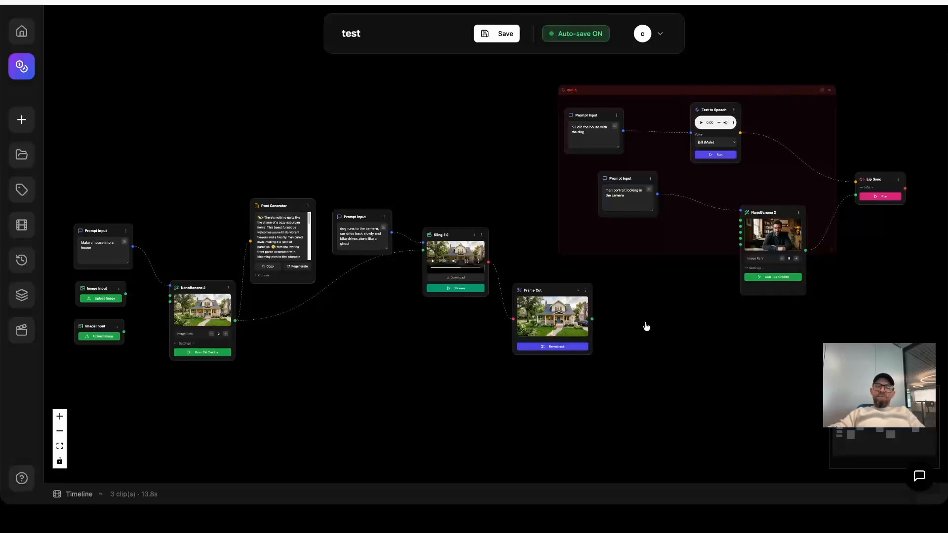
scroll(646, 326, "up", 1)
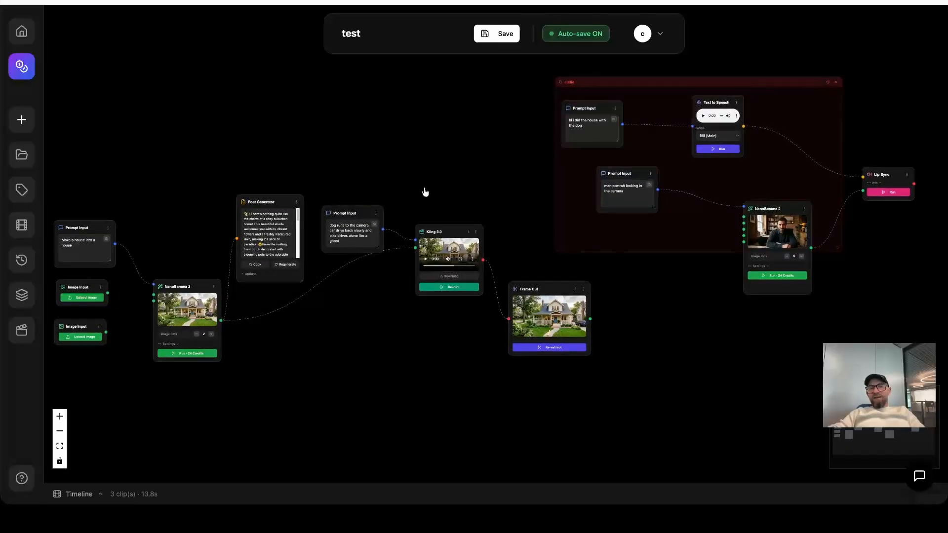
scroll(387, 183, "up", 1)
left_click_drag(388, 182, 561, 115)
left_click_drag(450, 300, 385, 319)
scroll(527, 324, "up", 1)
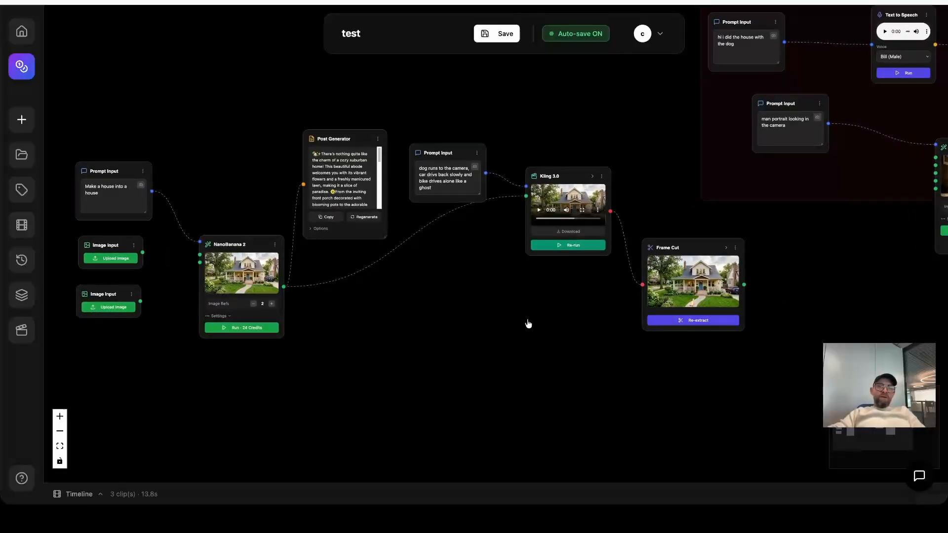
left_click_drag(818, 232, 841, 205)
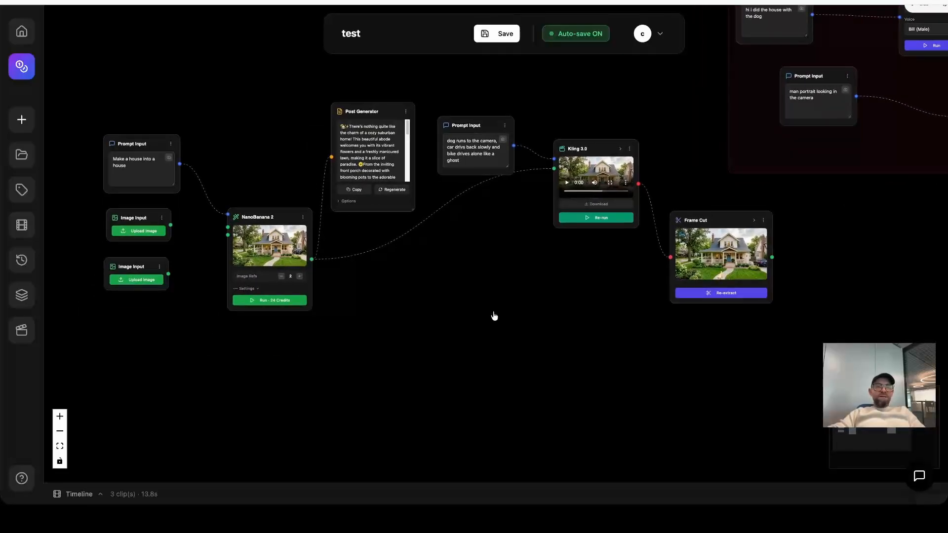
Move both empty Image Input nodes away from the house NanoBanana 2 node and connect the upper one to its first image reference.
left_click_drag(495, 316, 639, 309)
left_click_drag(276, 220, 202, 221)
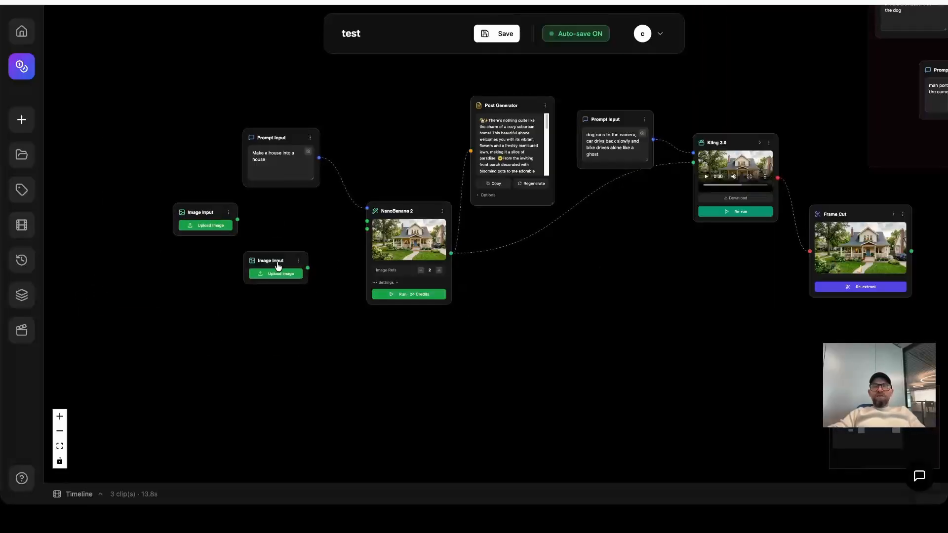
left_click_drag(274, 267, 202, 286)
left_click_drag(238, 220, 365, 221)
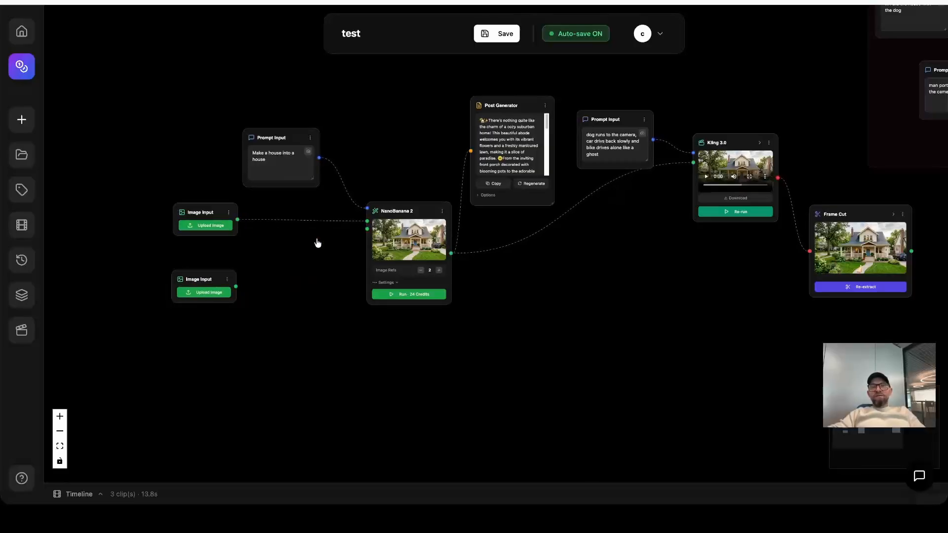
Upload the PNG starting with 66f178ac8d from Downloads into the connected Image Input and move both Image Input nodes lower.
left_click(211, 226)
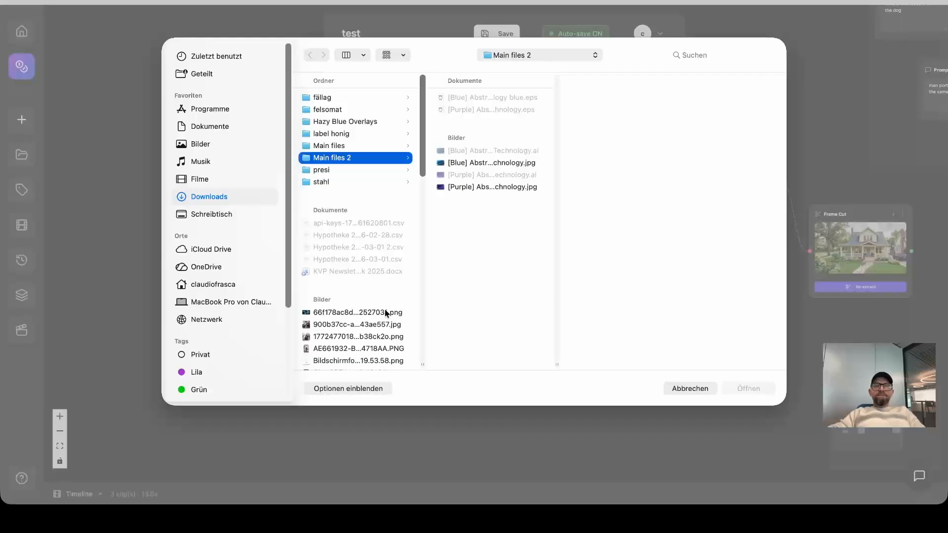
left_click(386, 312)
left_click(747, 388)
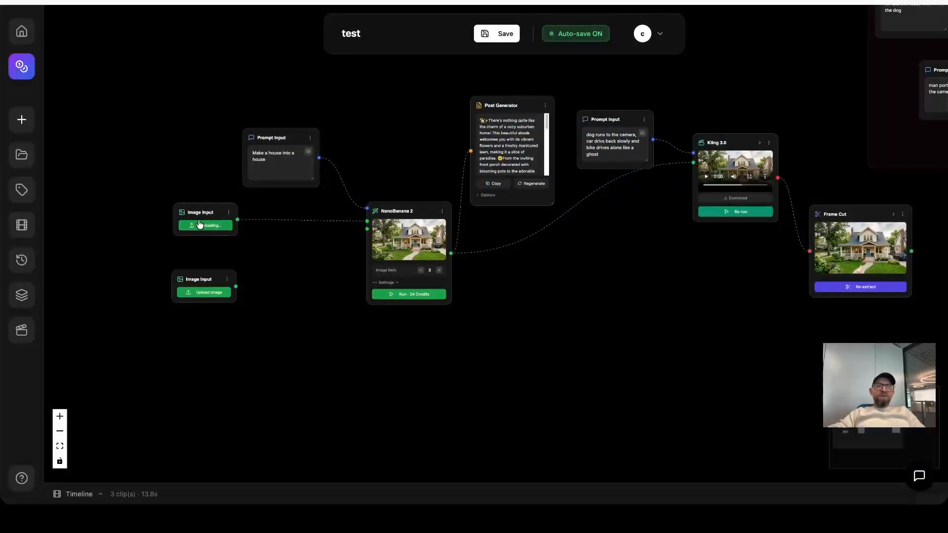
left_click_drag(203, 279, 197, 305)
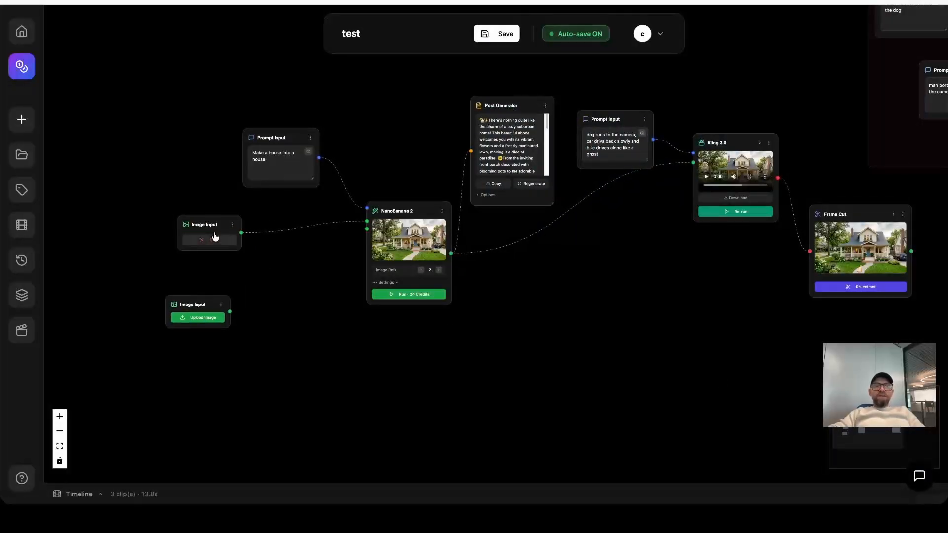
left_click_drag(208, 224, 204, 243)
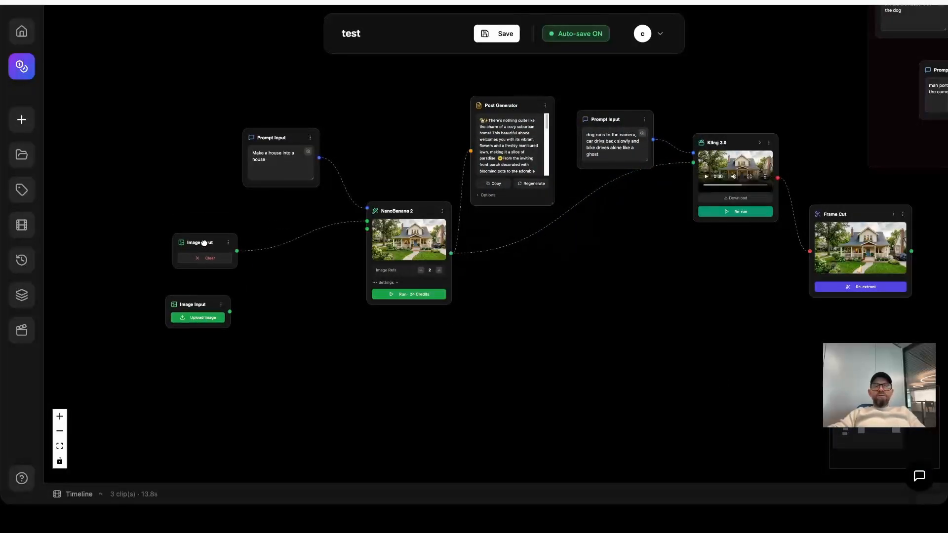
Extend the house prompt with "add also image 1 make something special" and run the house NanoBanana 2 node.
left_click(284, 162)
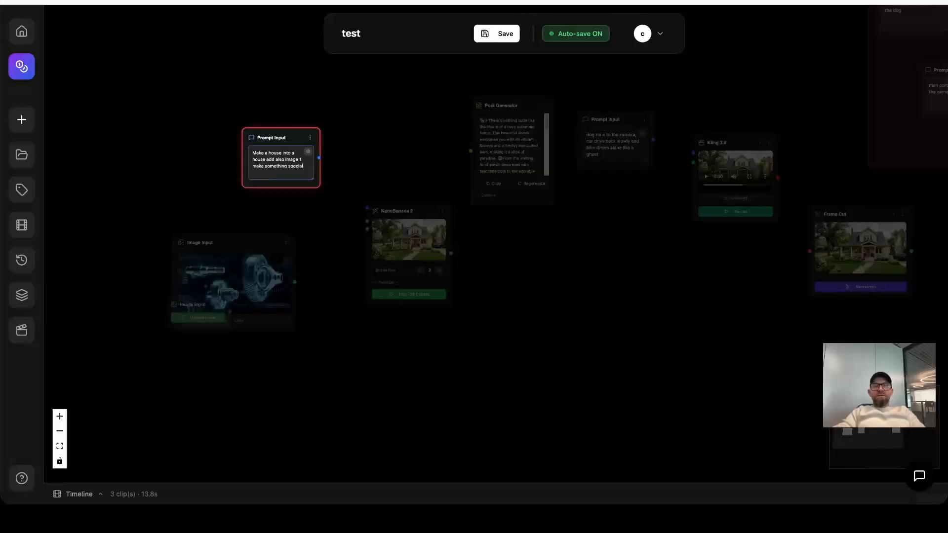
left_click(431, 177)
scroll(422, 138, "up", 5)
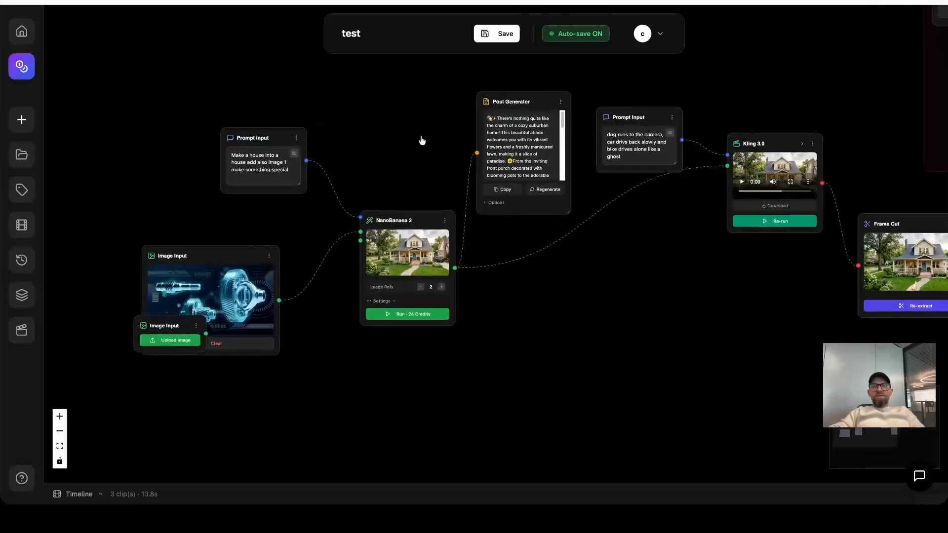
scroll(430, 202, "down", 5)
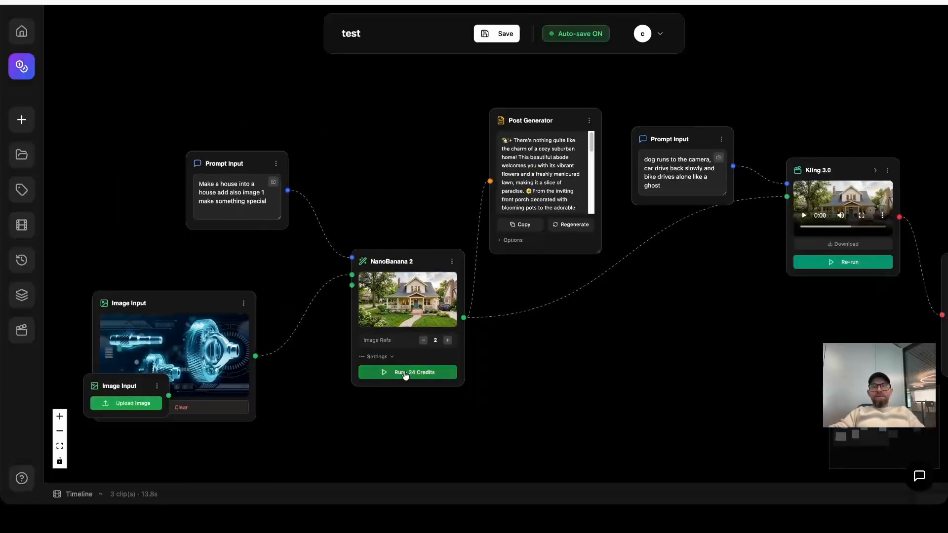
left_click(403, 374)
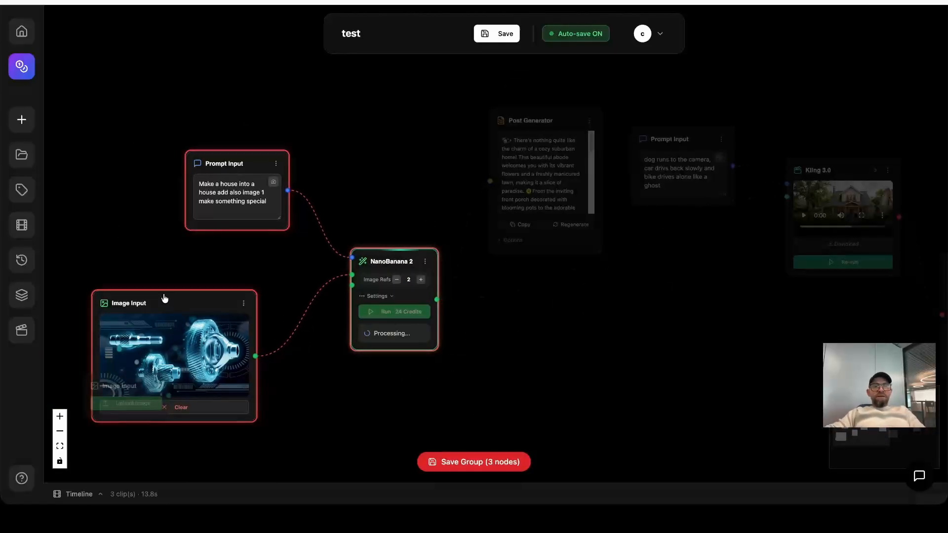
Move the Image Input with the gears picture above the empty one and inspect the newly generated house image enlarged.
left_click_drag(163, 298, 151, 244)
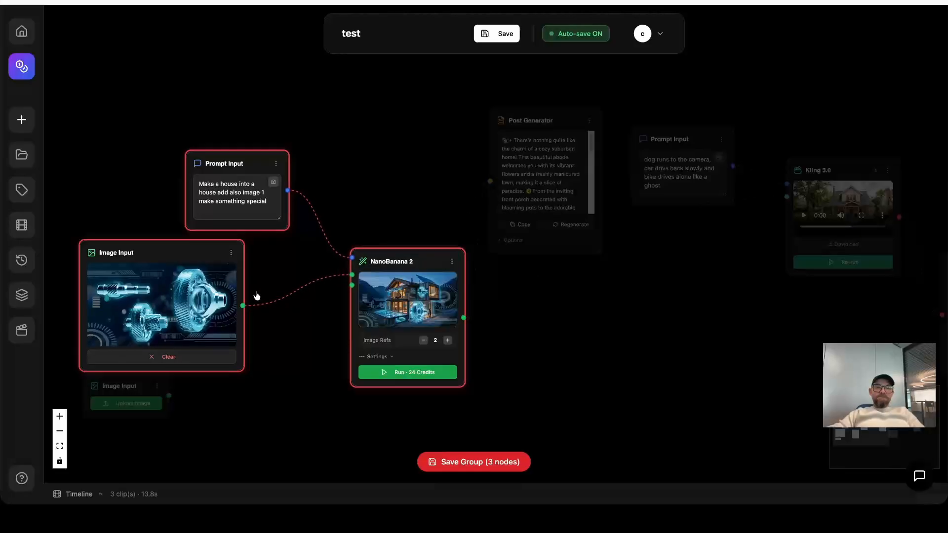
left_click(432, 302)
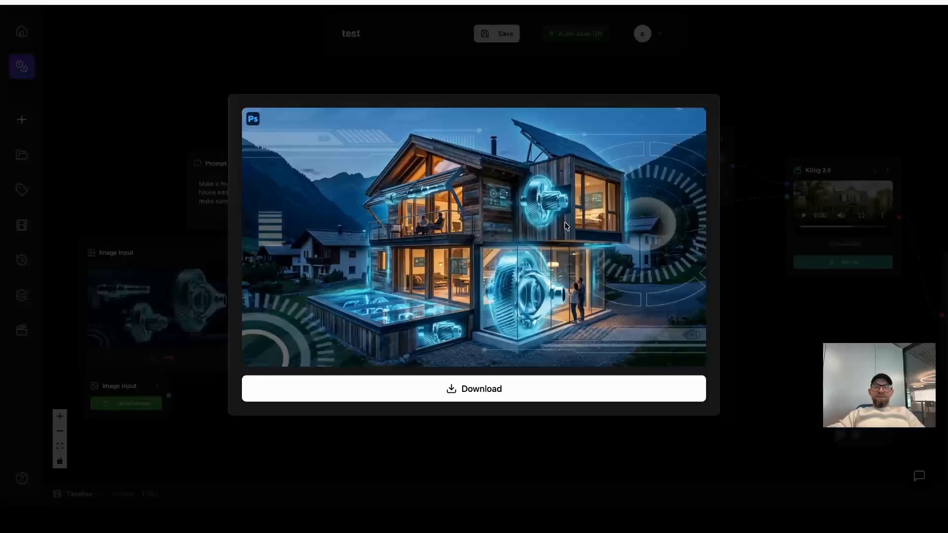
left_click(785, 322)
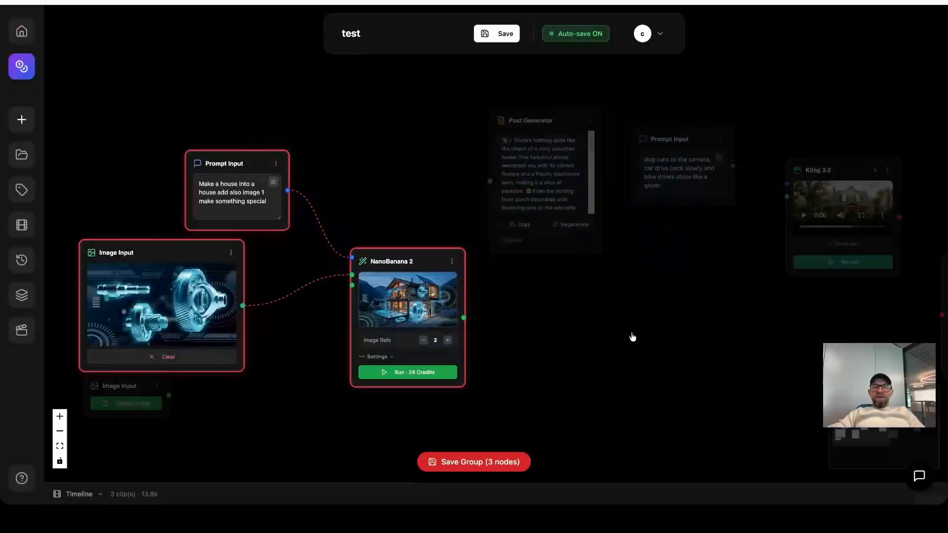
left_click(252, 385)
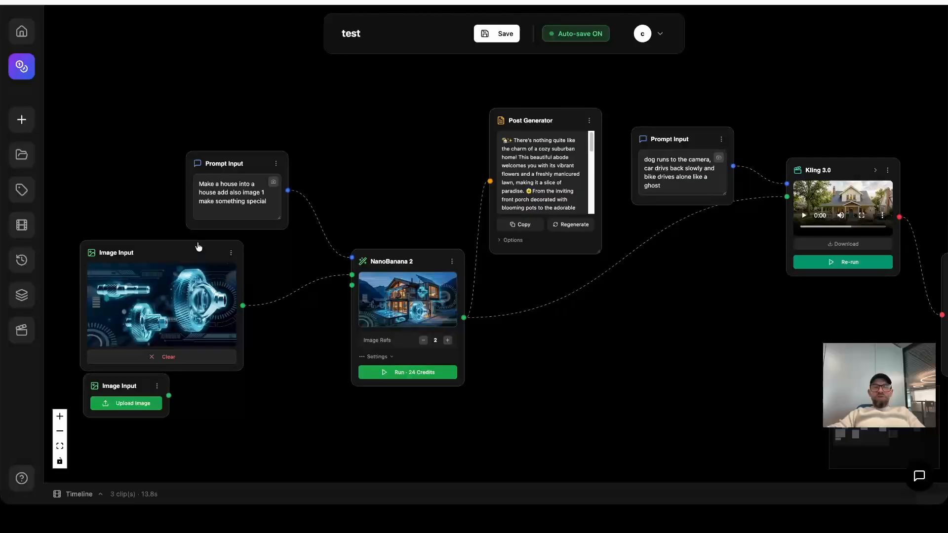
Spread out the house Prompt Input and the two Image Input nodes so that none of them crowd each other.
left_click_drag(218, 158, 230, 105)
left_click_drag(182, 262, 195, 236)
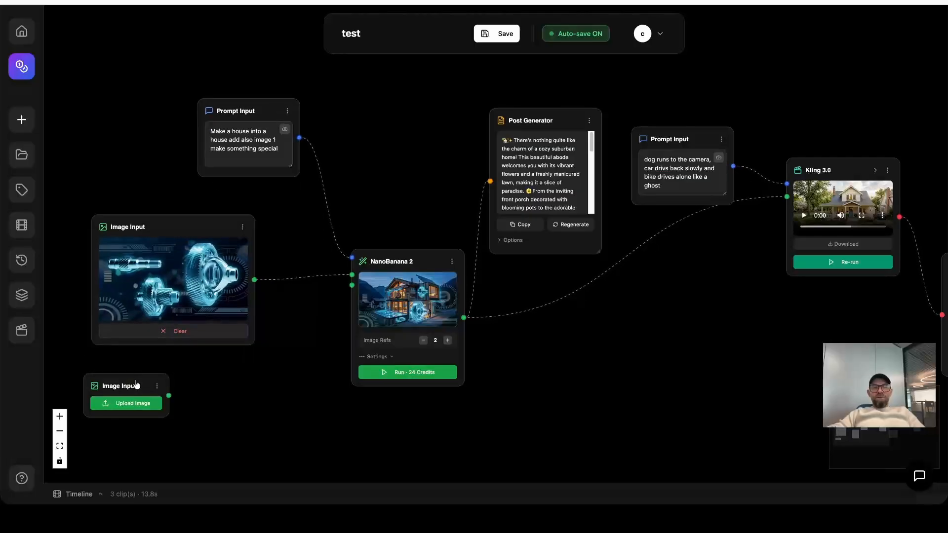
left_click_drag(114, 386, 192, 374)
Try adding image references on the house NanoBanana 2 node and reduce the number back to 2.
left_click(446, 341)
left_click(447, 341)
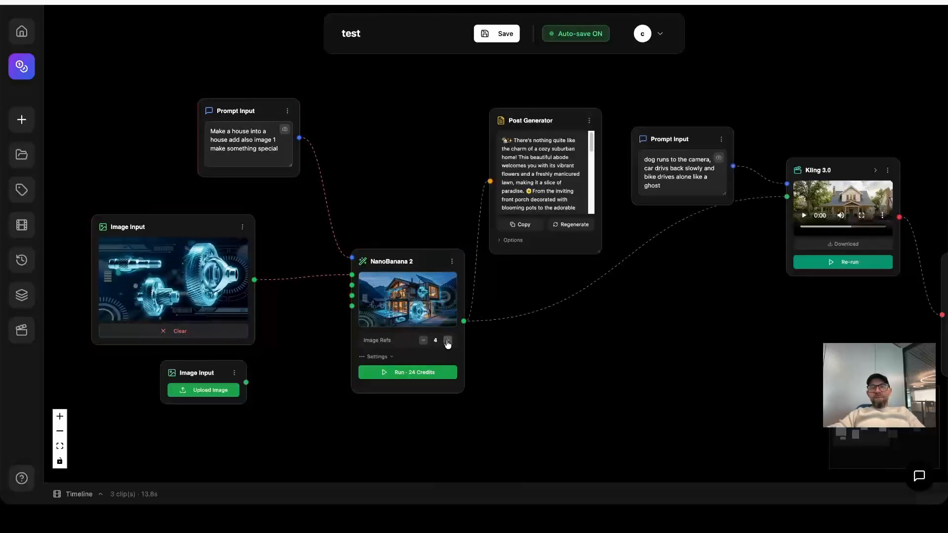
left_click(447, 341)
left_click(424, 341)
left_click(423, 341)
left_click(424, 341)
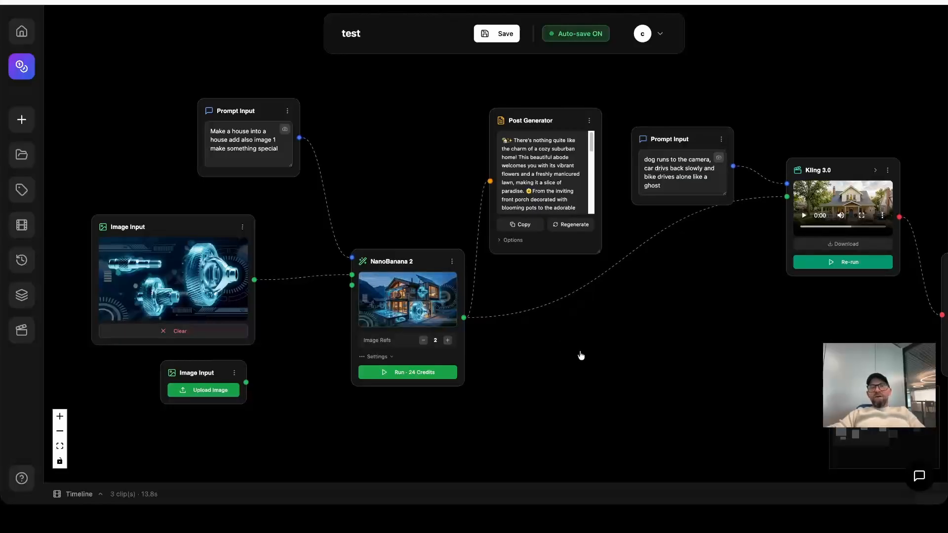
Read through the workflow editor's usage guide, from canvas navigation to saving workflows, and close it.
scroll(580, 354, "down", 1)
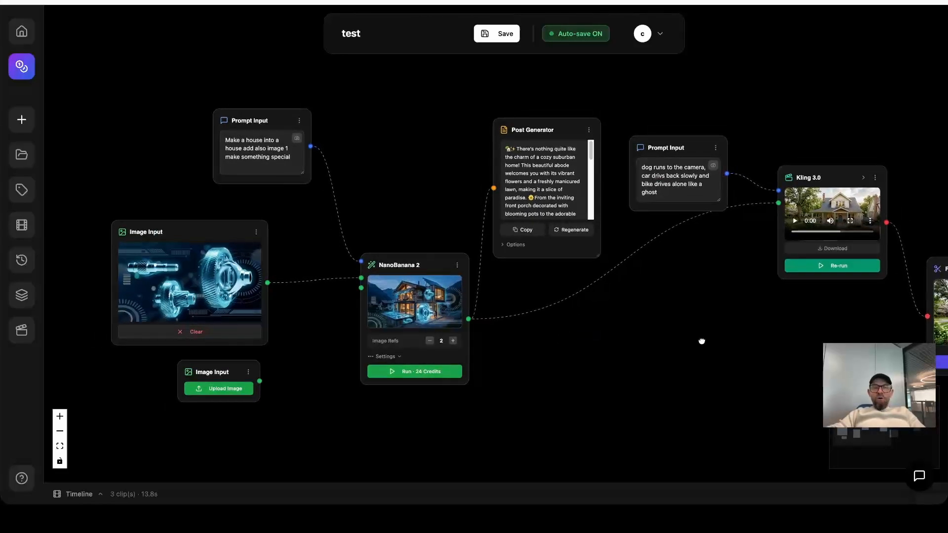
left_click_drag(701, 339, 480, 360)
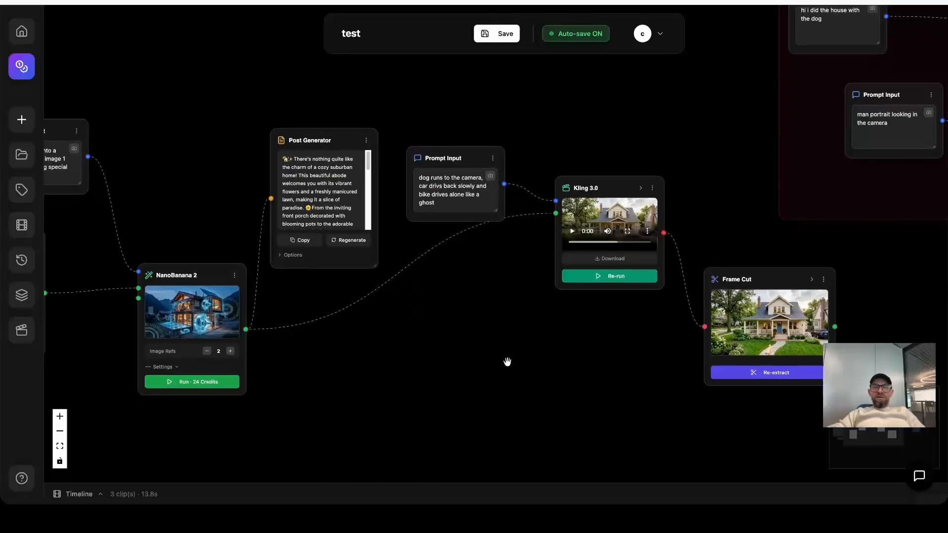
scroll(508, 362, "down", 3)
scroll(508, 363, "down", 1)
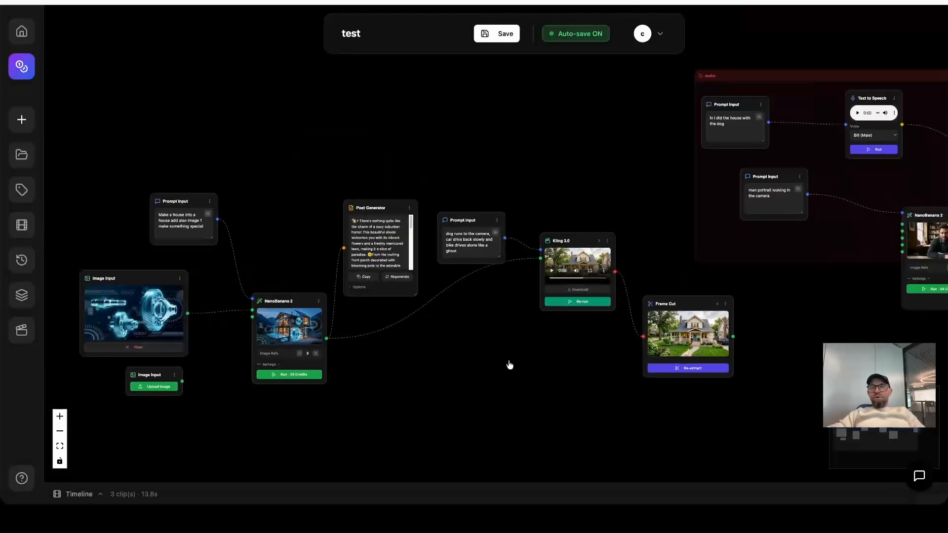
mouse_move(582, 357)
left_mouse_down()
mouse_move(460, 358)
mouse_move(366, 383)
mouse_move(527, 345)
mouse_move(580, 344)
left_mouse_up()
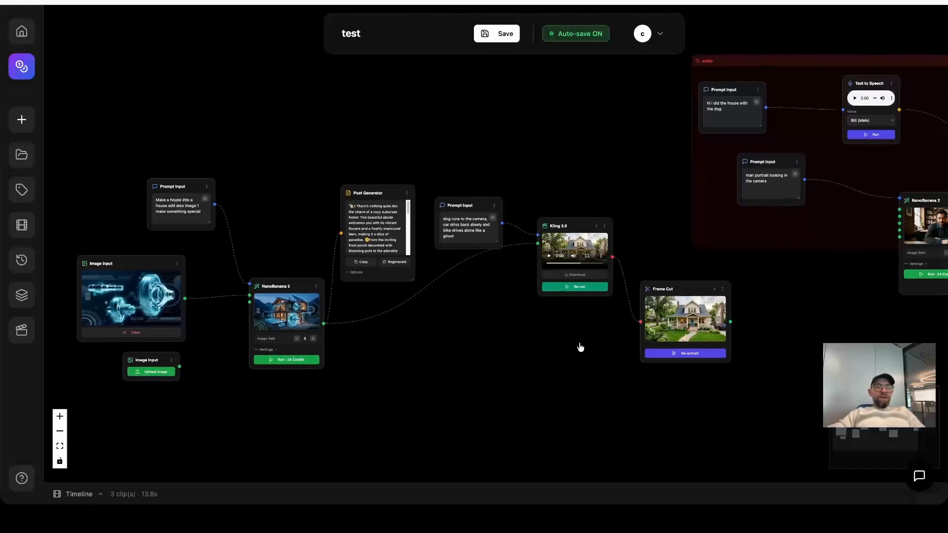
left_click(22, 479)
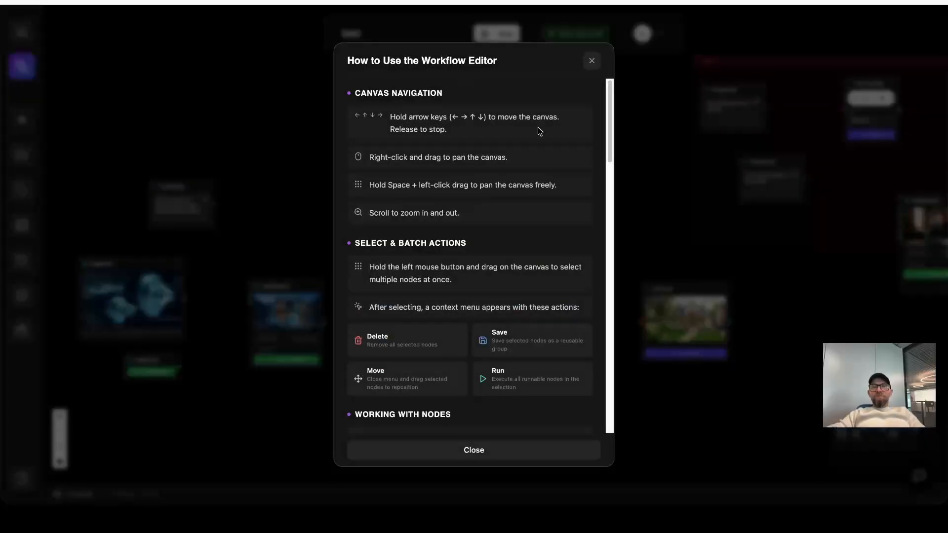
scroll(540, 131, "down", 2)
left_click_drag(610, 121, 586, 382)
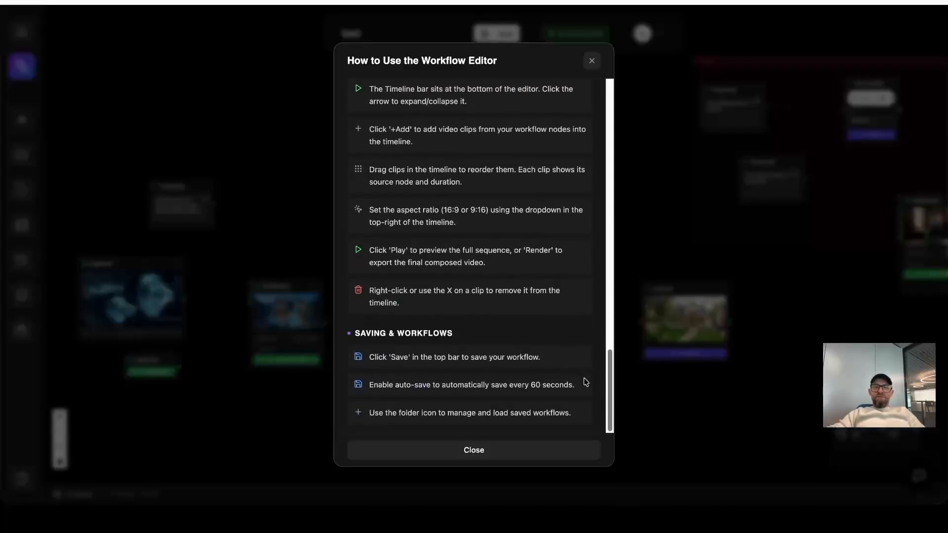
left_click(524, 457)
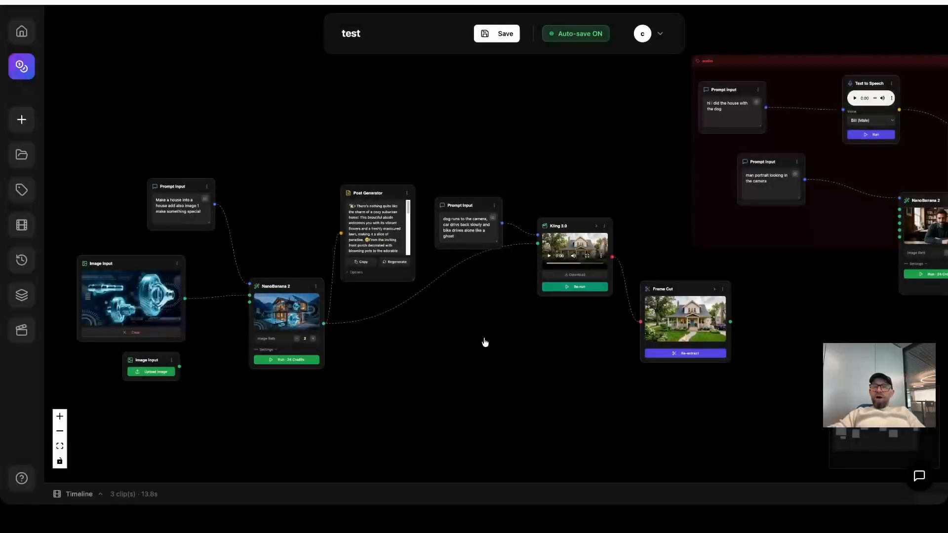